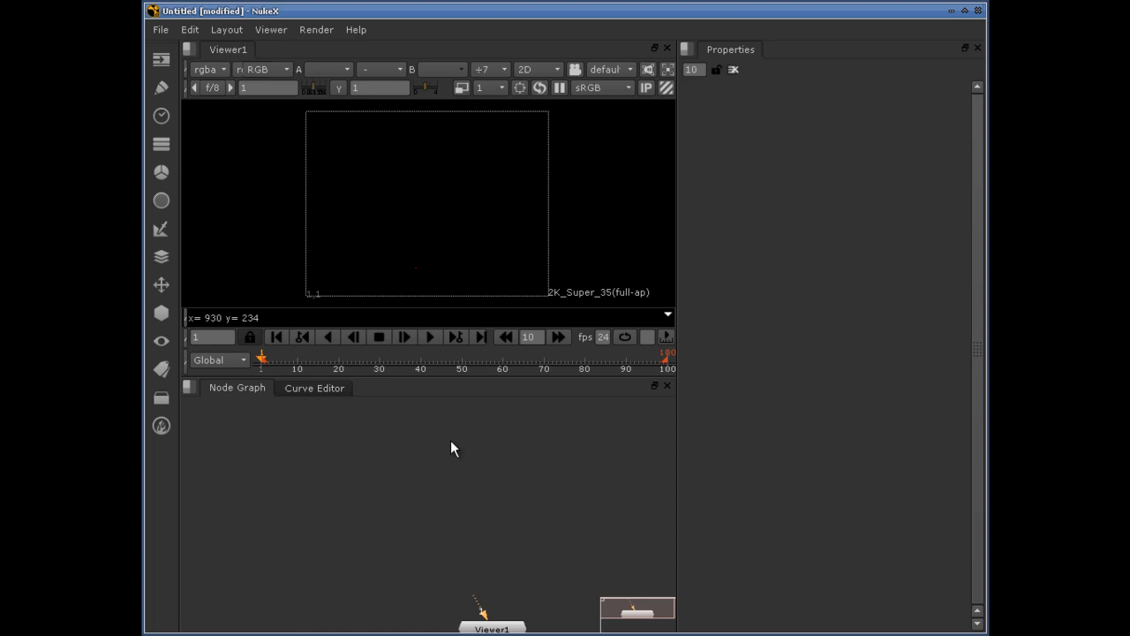
- Add a CheckerBoard node and place it in the upper-left area of the node graph
{"action": "left_click", "coordinate": [161, 59]}
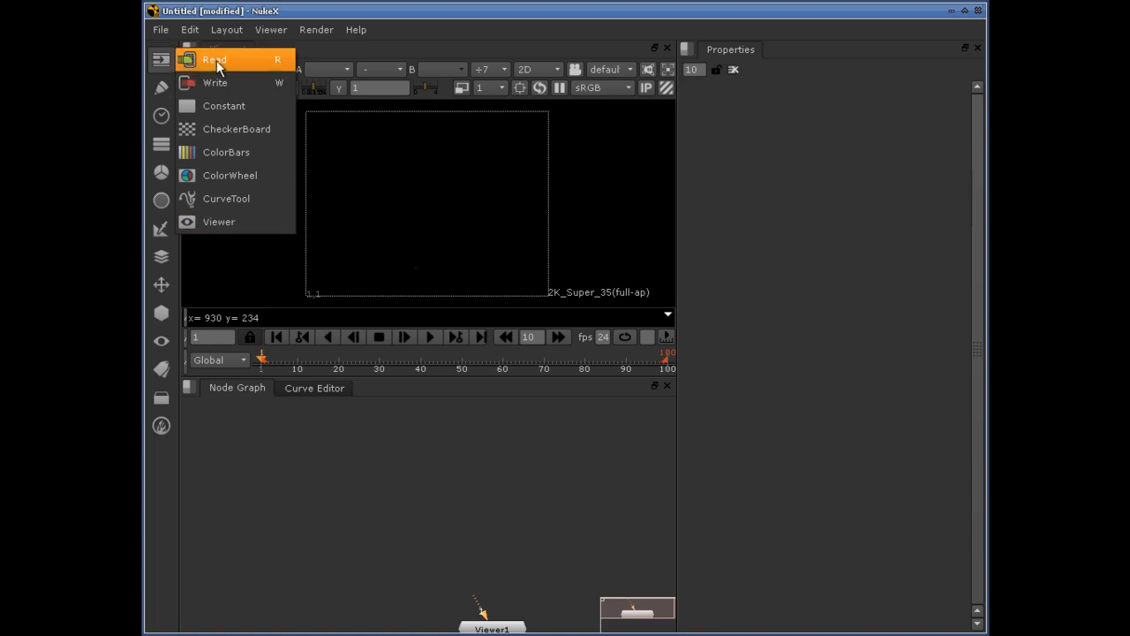
{"action": "left_click", "coordinate": [233, 125]}
{"action": "left_click_drag", "start_coordinate": [570, 475], "coordinate": [290, 459]}
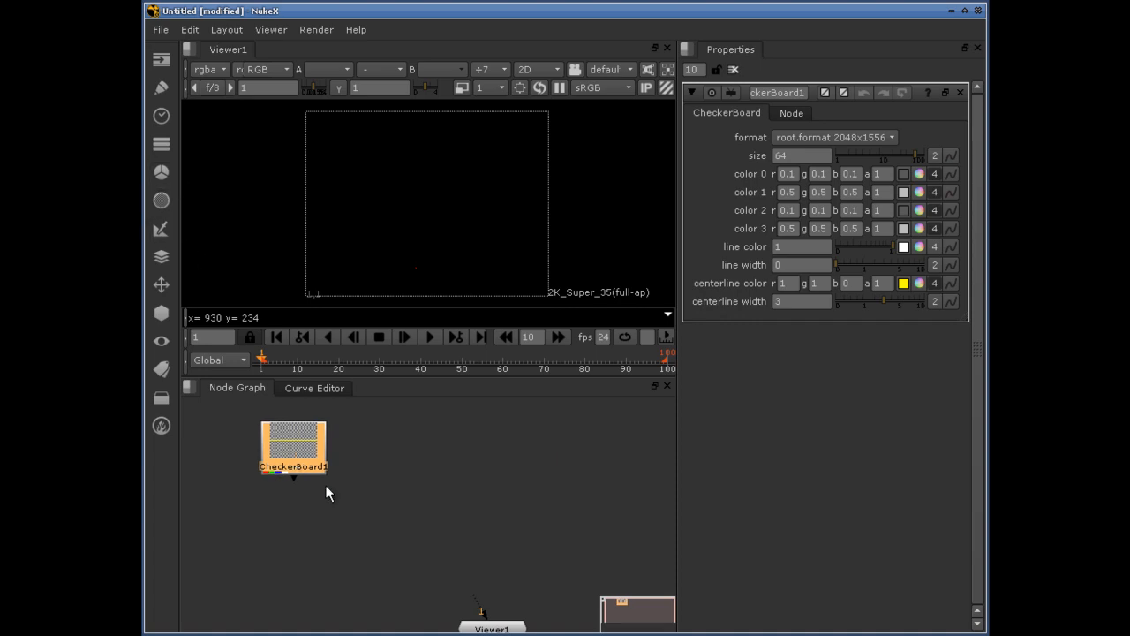
{"action": "left_click", "coordinate": [300, 448]}
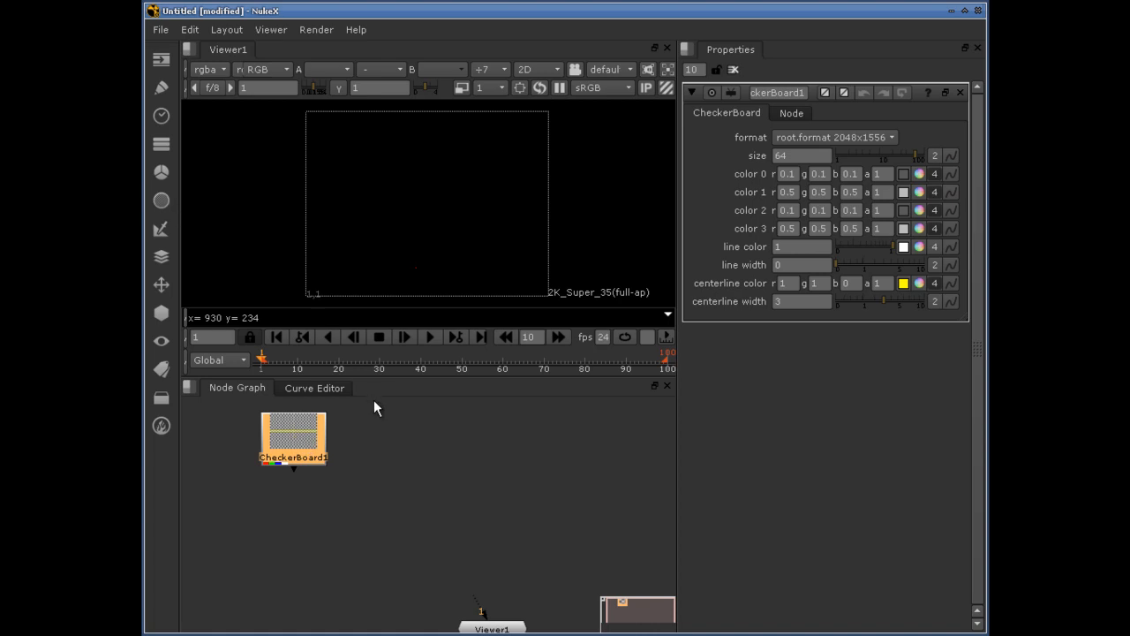
{"action": "left_click", "coordinate": [380, 444]}
- Add a Blur node from the filter nodes and place it unconnected beside the CheckerBoard
{"action": "left_click", "coordinate": [162, 177]}
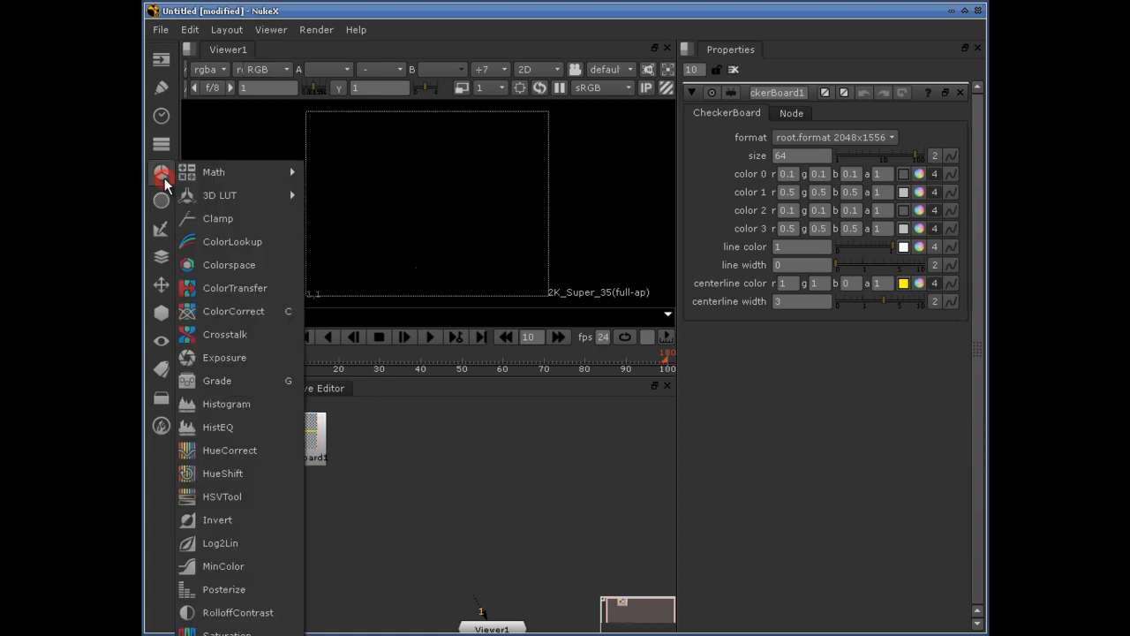
{"action": "left_click", "coordinate": [161, 201]}
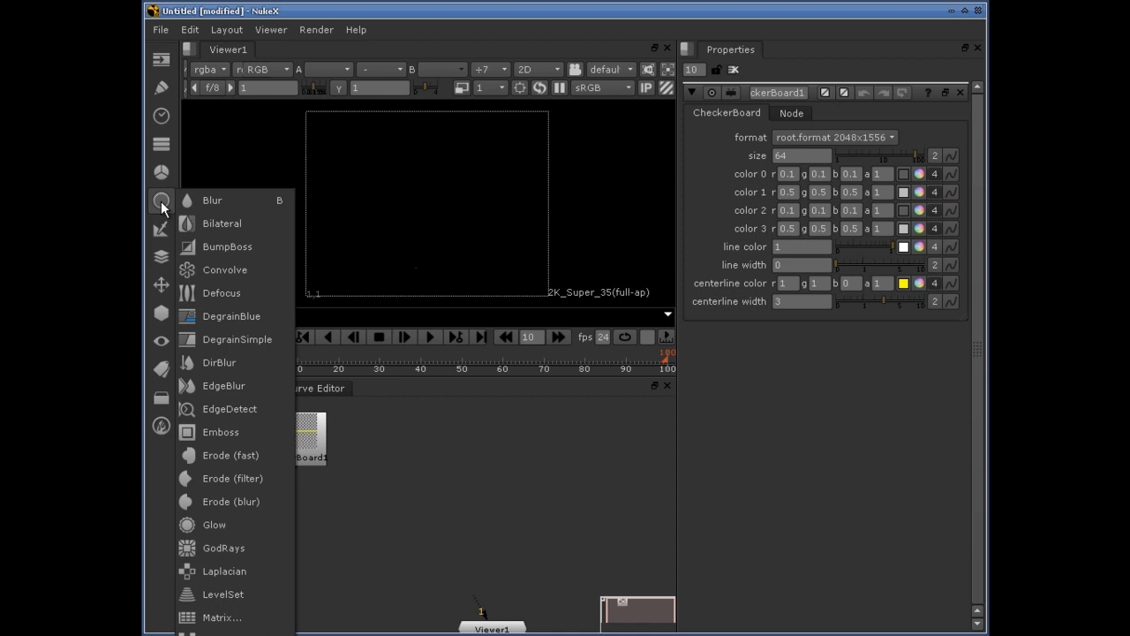
{"action": "left_click", "coordinate": [285, 207]}
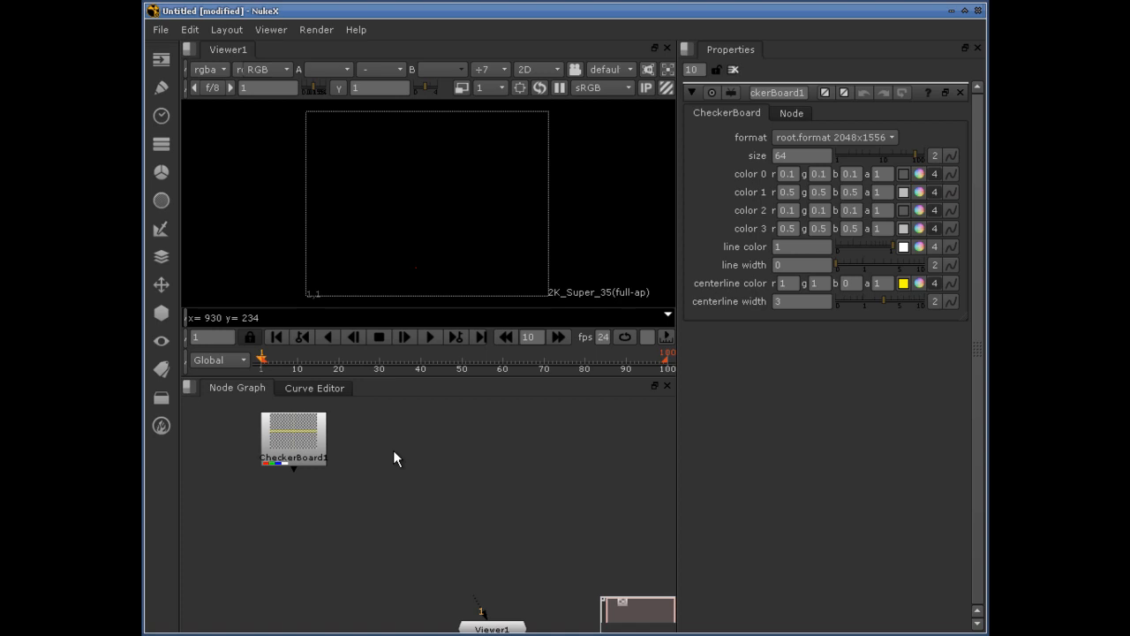
{"action": "left_click_drag", "start_coordinate": [491, 492], "coordinate": [387, 446]}
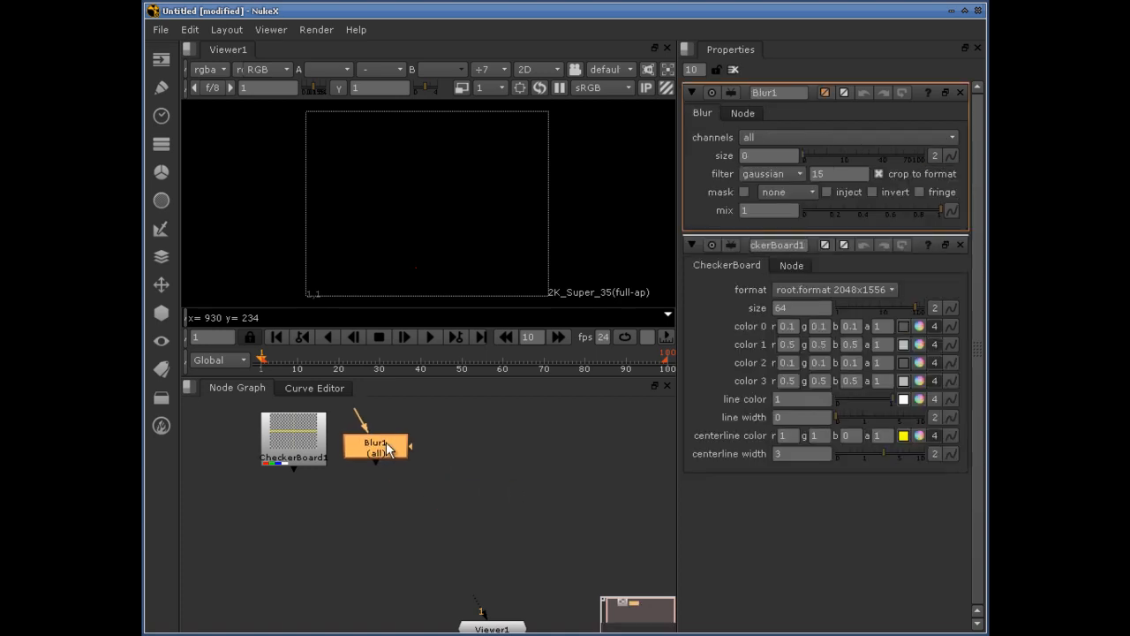
- Add a second Blur node through the node graph's context menu and place it beside the first Blur
{"action": "right_click", "coordinate": [452, 411]}
{"action": "mouse_move", "coordinate": [474, 420]}
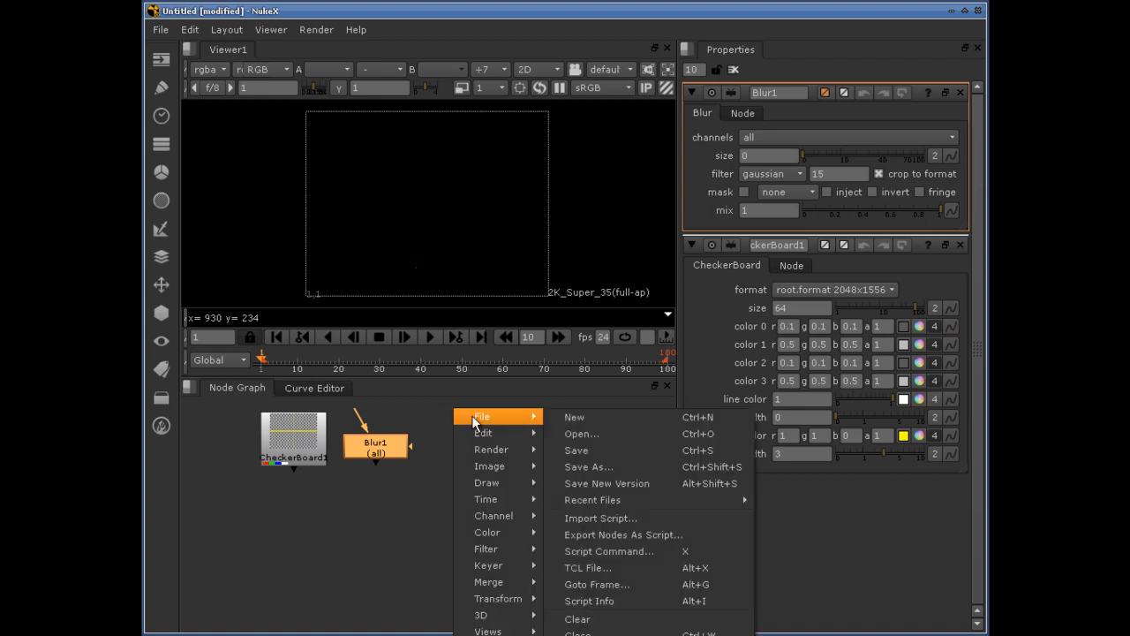
{"action": "mouse_move", "coordinate": [509, 570]}
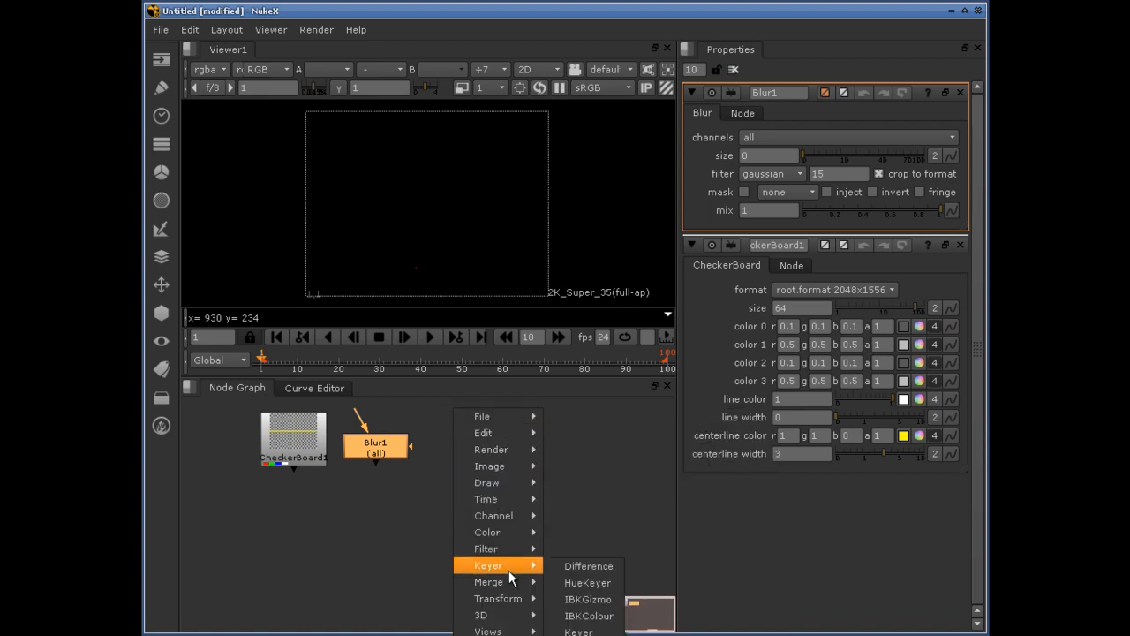
{"action": "mouse_move", "coordinate": [508, 532]}
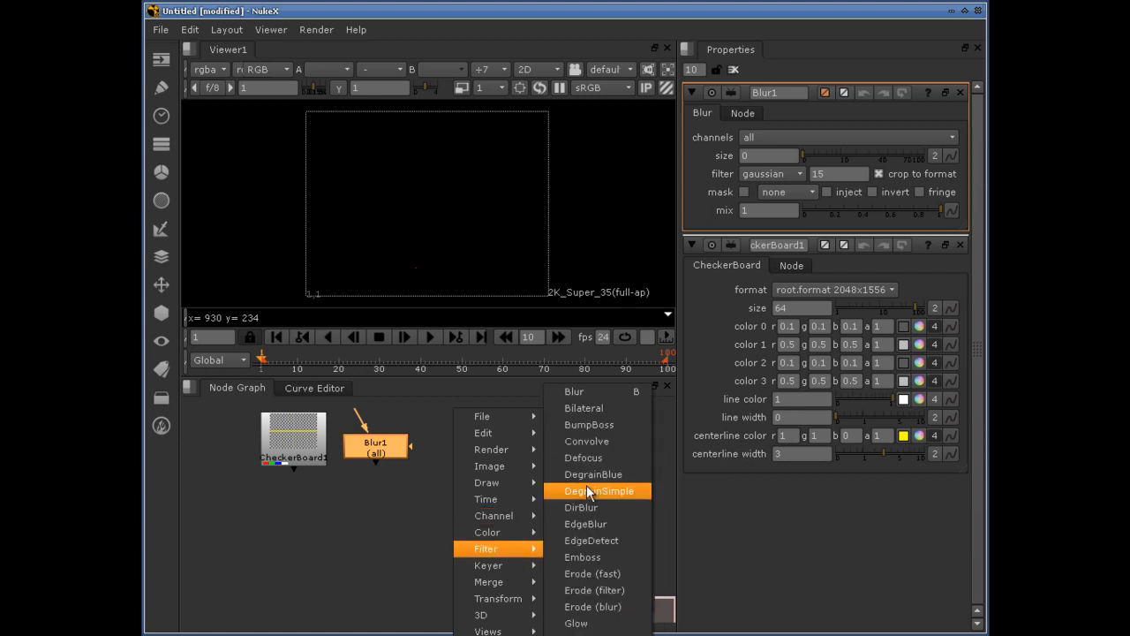
{"action": "left_click", "coordinate": [587, 393]}
{"action": "left_click_drag", "start_coordinate": [395, 487], "coordinate": [457, 456]}
{"action": "left_click", "coordinate": [565, 443]}
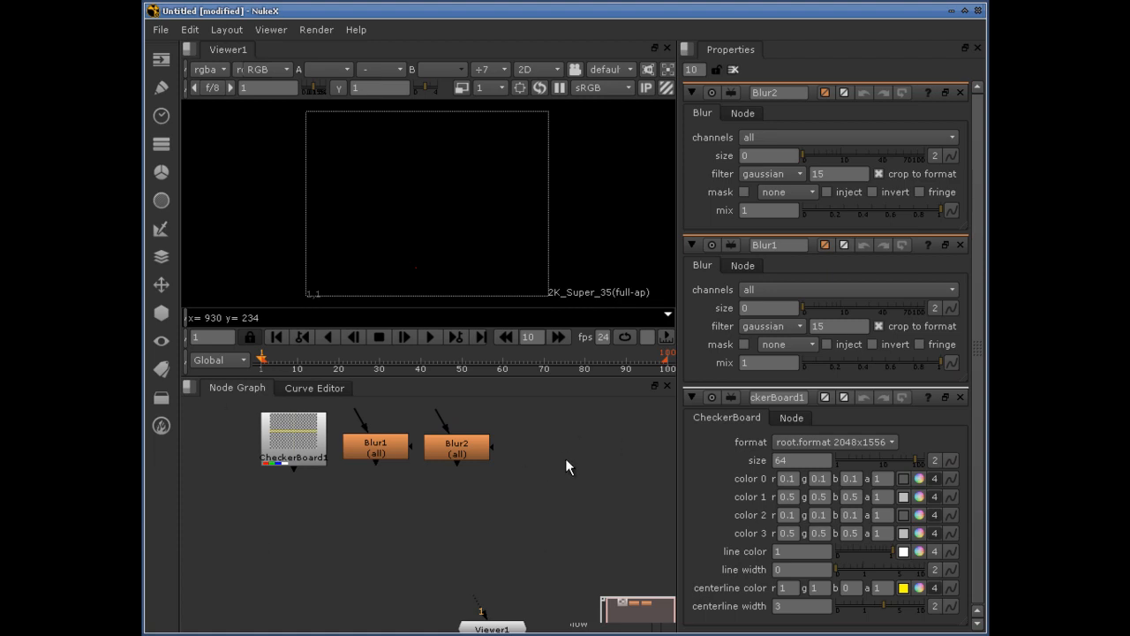
- Add a third Blur node by searching for "blur" by name, and line it up beside the second Blur
{"action": "key", "text": "Tab"}
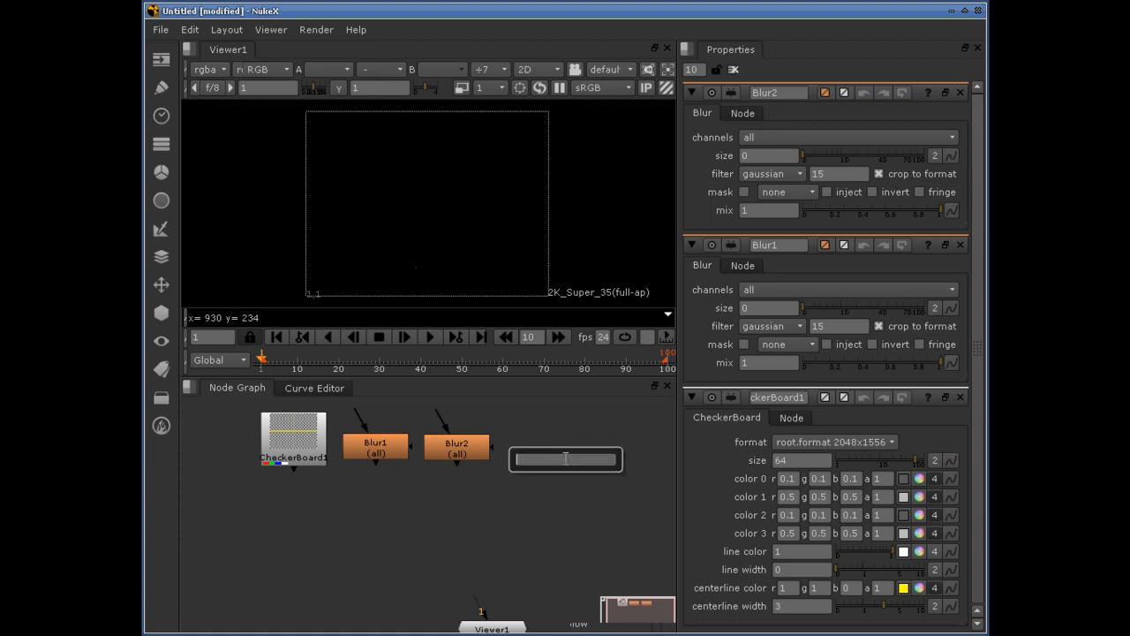
{"action": "type", "text": "bl"}
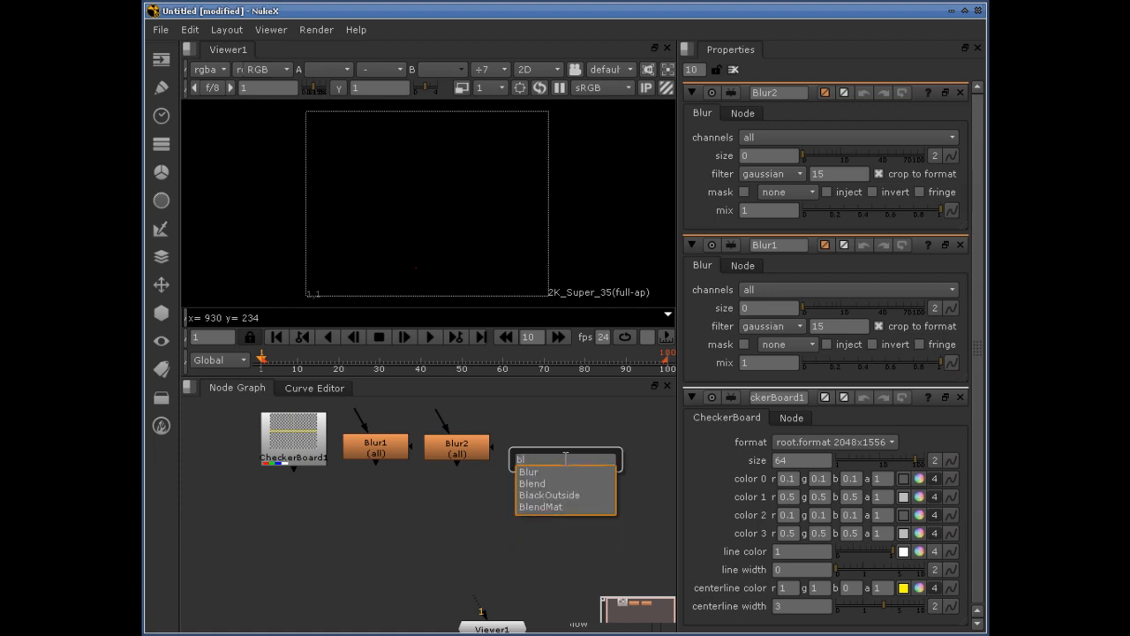
{"action": "type", "text": "ur"}
{"action": "key", "text": "Down"}
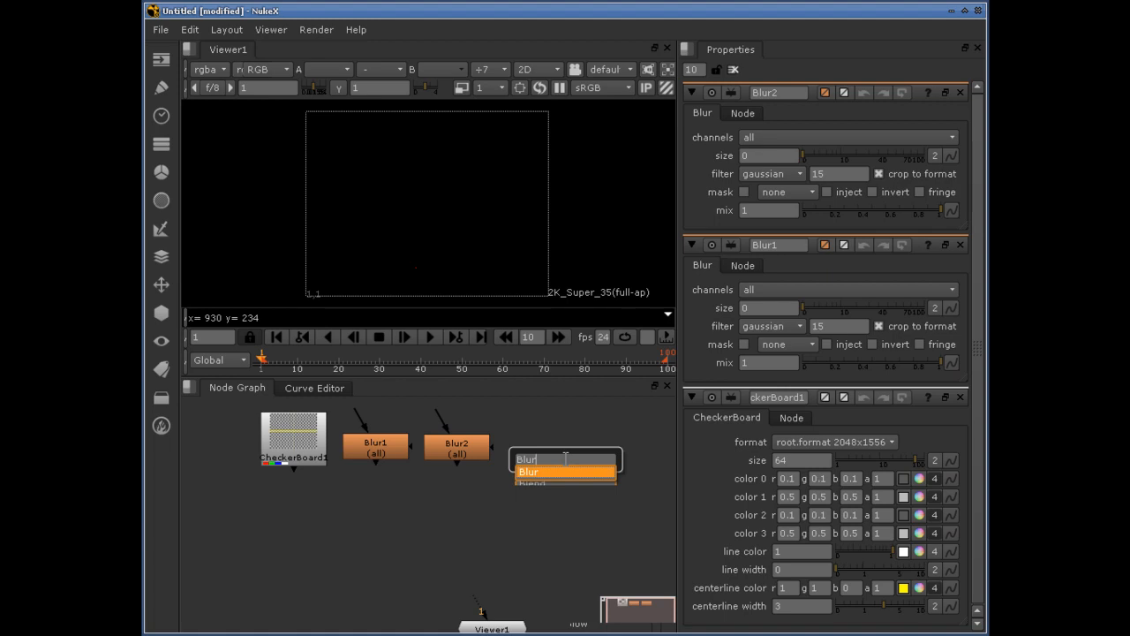
{"action": "key", "text": "Return"}
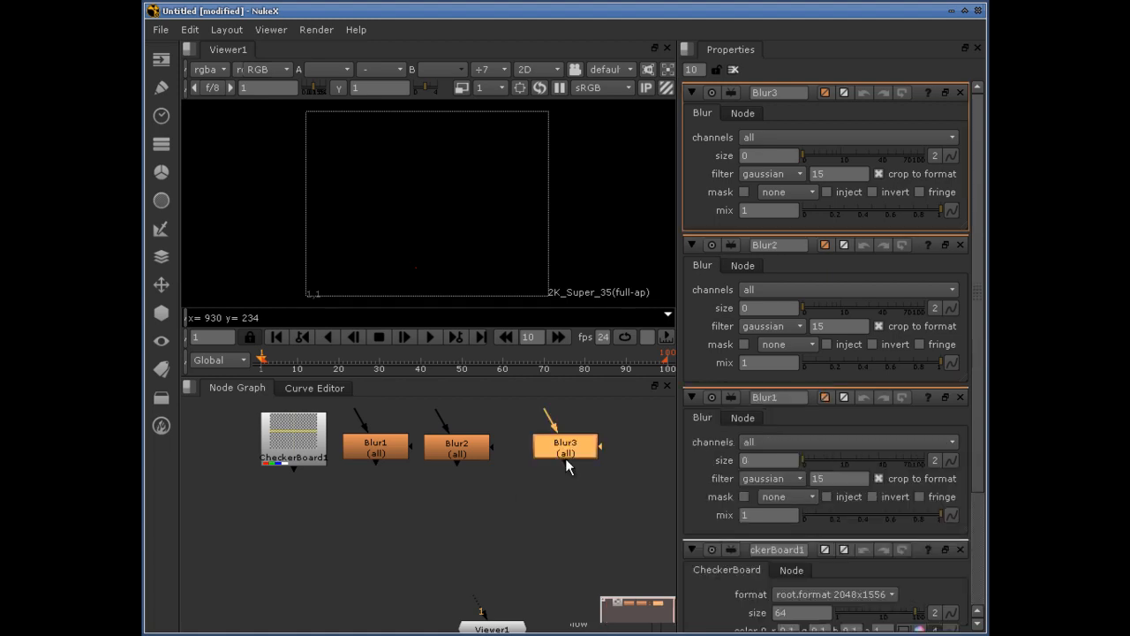
{"action": "left_click_drag", "start_coordinate": [565, 458], "coordinate": [551, 451]}
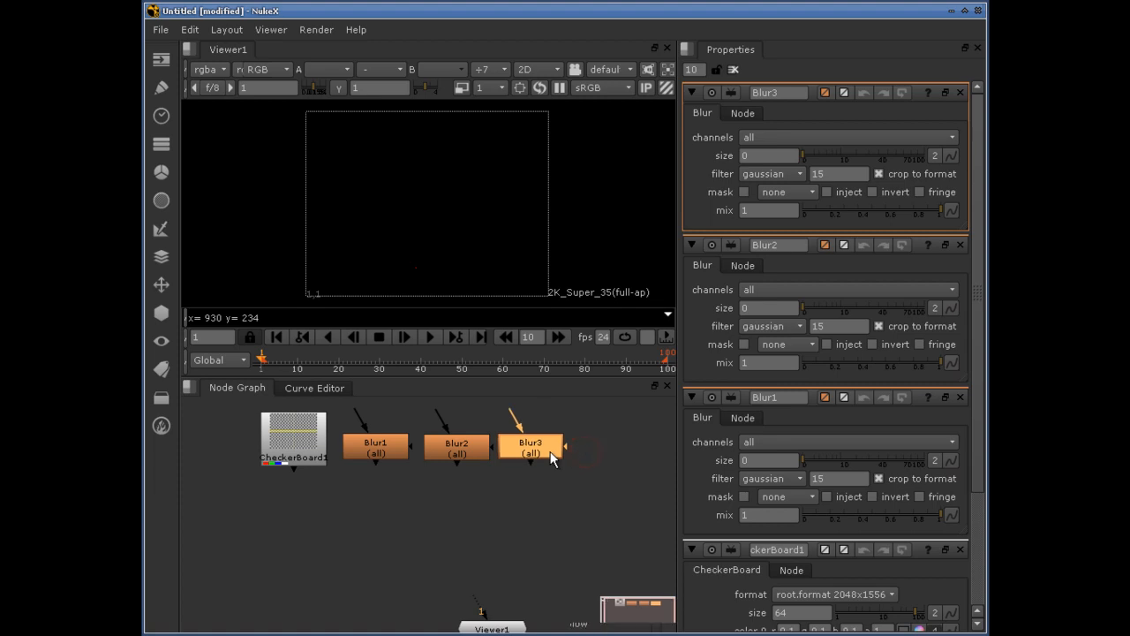
{"action": "left_click", "coordinate": [557, 572]}
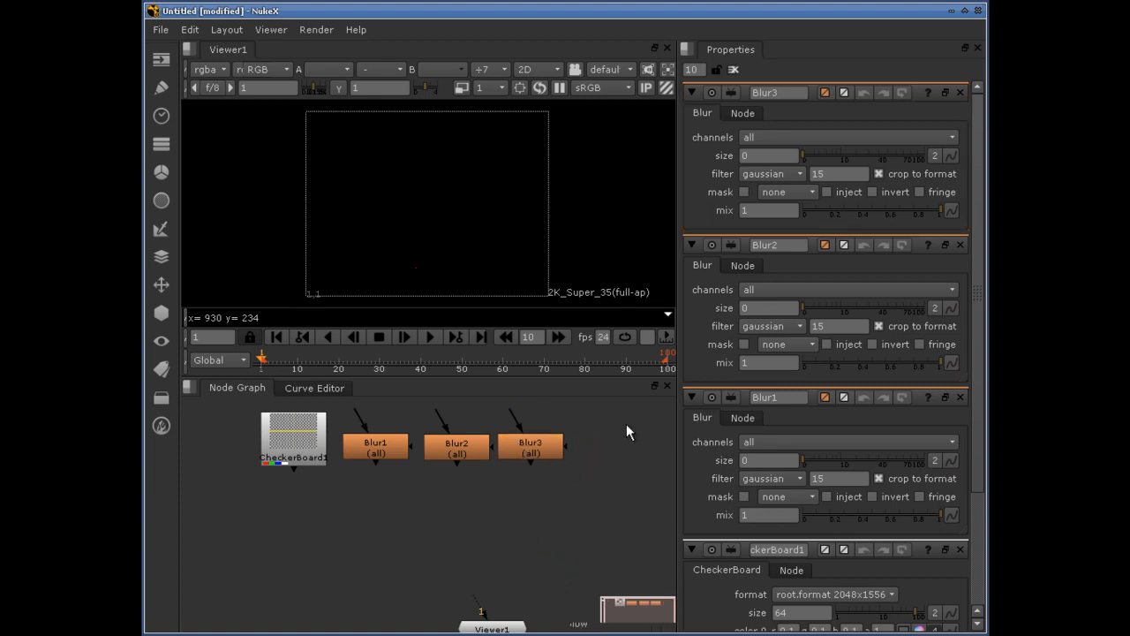
{"action": "left_click", "coordinate": [160, 30]}
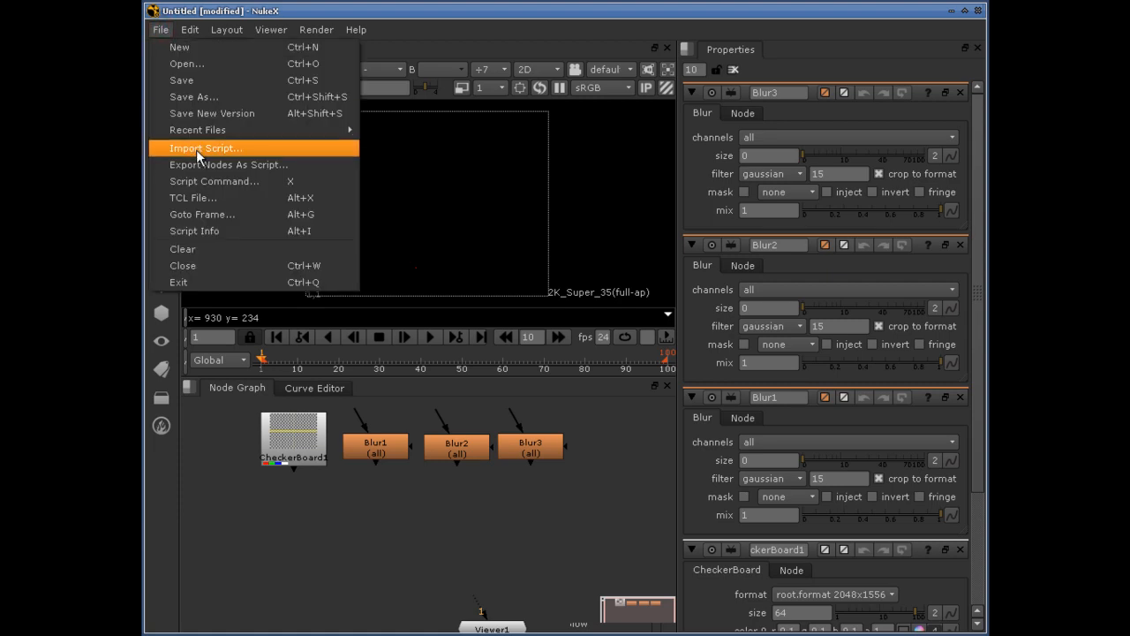
{"action": "left_click", "coordinate": [559, 481]}
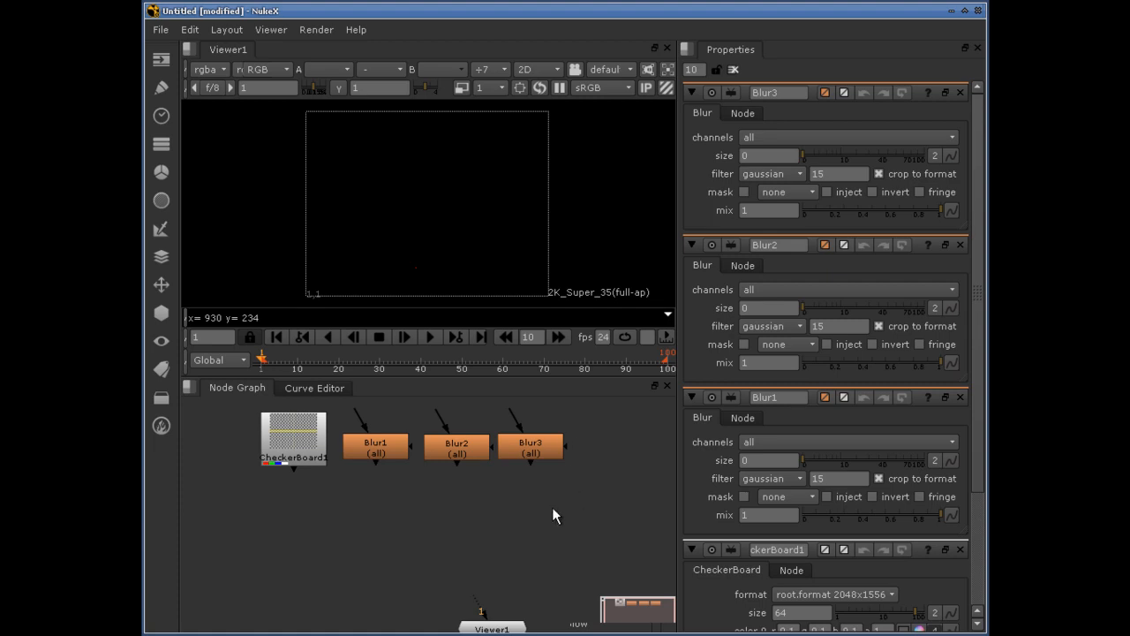
- Delete all three Blur nodes from the node graph together
{"action": "left_click_drag", "start_coordinate": [626, 416], "coordinate": [339, 496]}
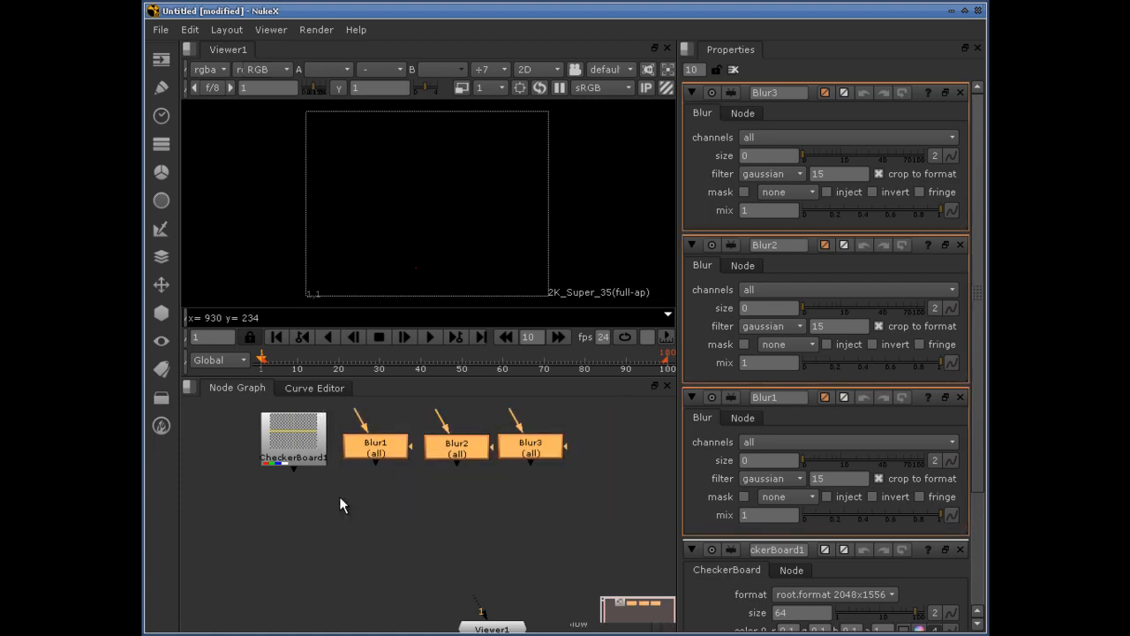
{"action": "key", "text": "Delete"}
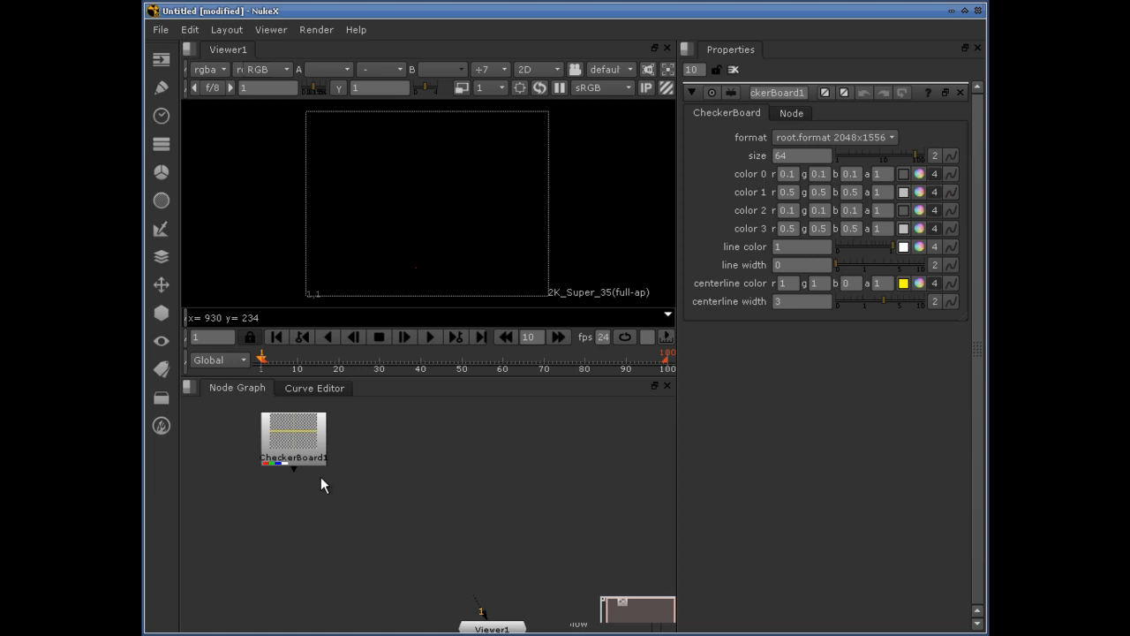
- Add an unconnected Blur node in empty space to the right of the CheckerBoard
{"action": "right_click", "coordinate": [384, 412]}
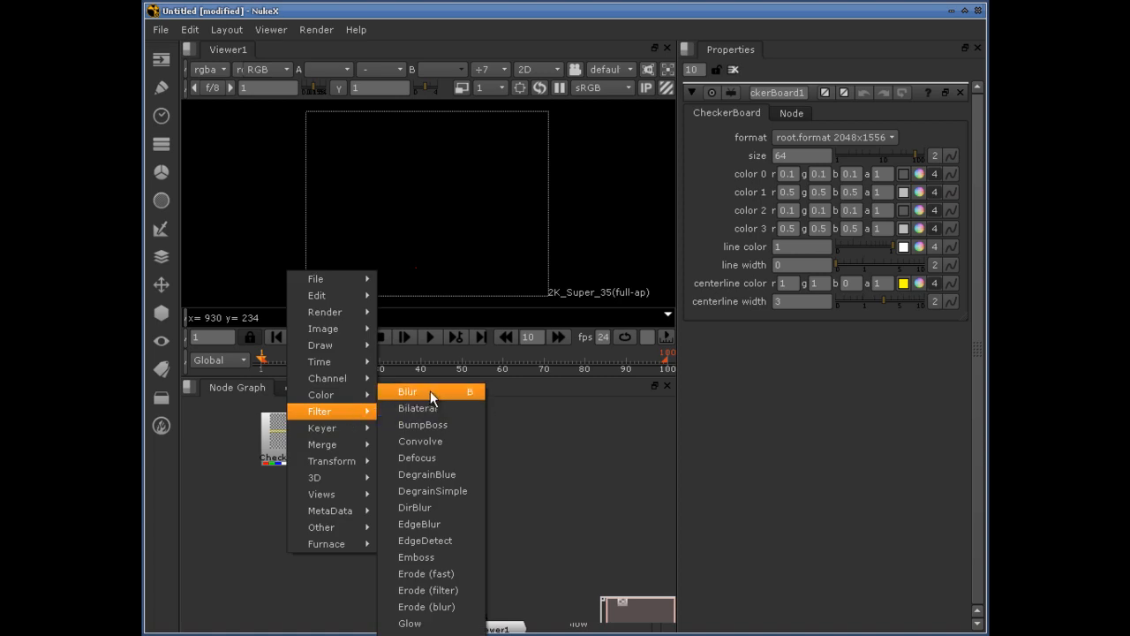
{"action": "left_click", "coordinate": [535, 427]}
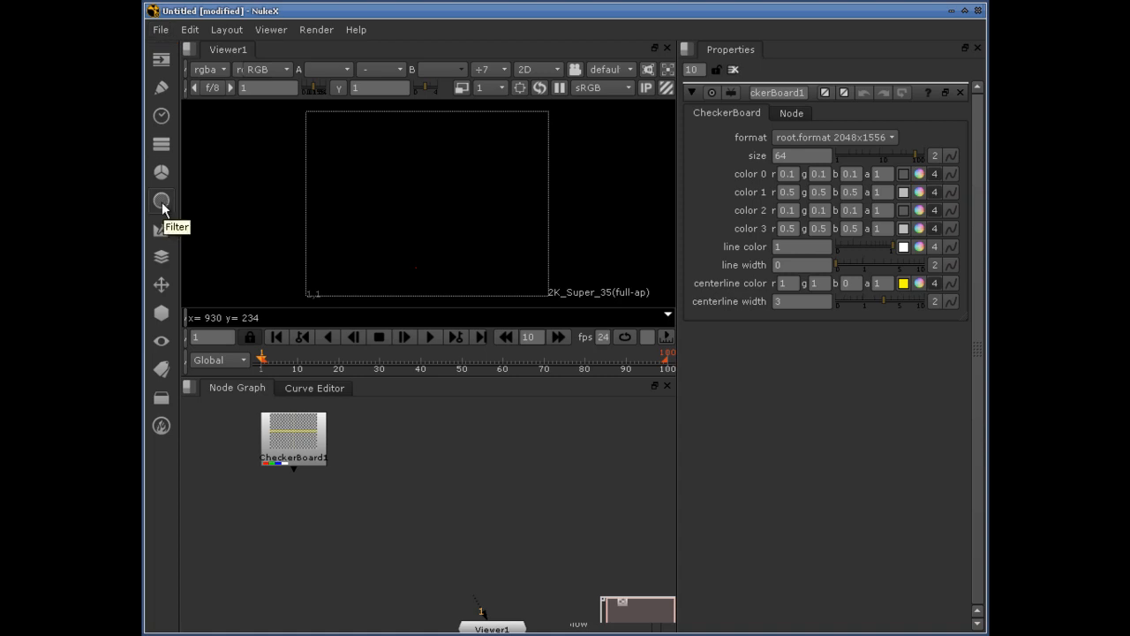
{"action": "key", "text": "b"}
{"action": "left_click", "coordinate": [443, 444]}
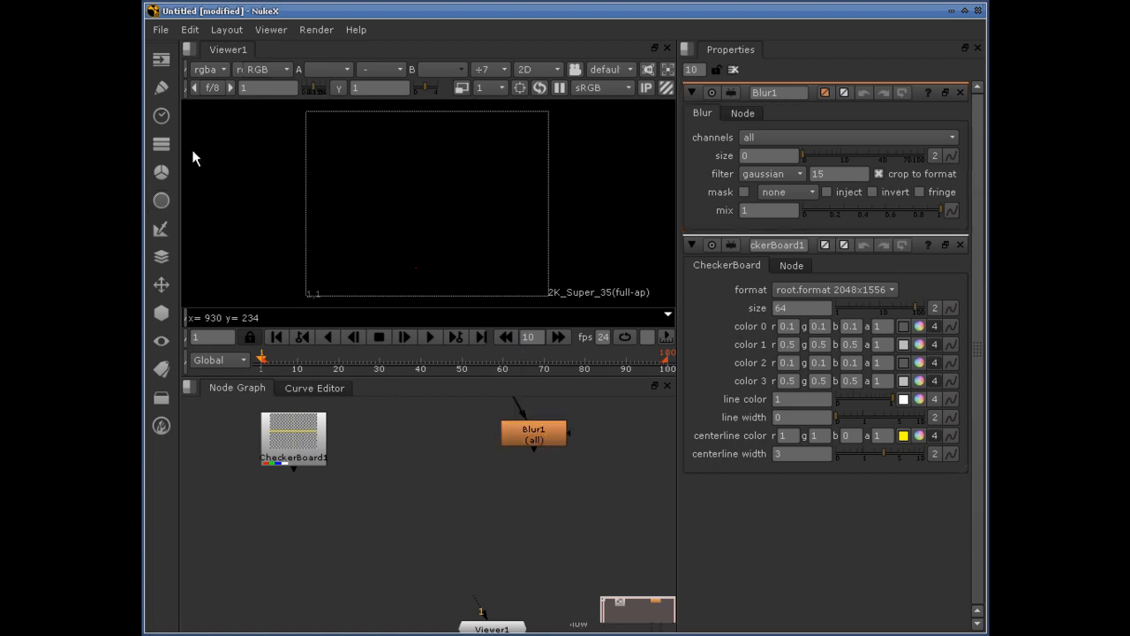
- Add another CheckerBoard by repeating the last used image node, and place it beside the first one
{"action": "middle_click", "coordinate": [159, 62]}
{"action": "left_click_drag", "start_coordinate": [438, 446], "coordinate": [381, 444]}
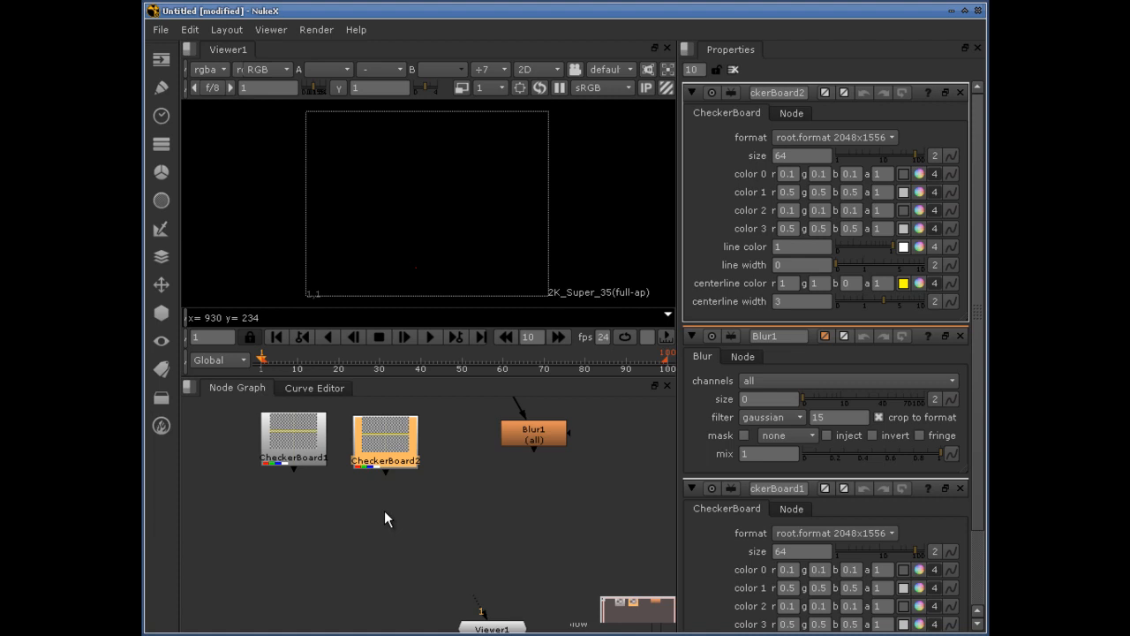
{"action": "left_click", "coordinate": [458, 525]}
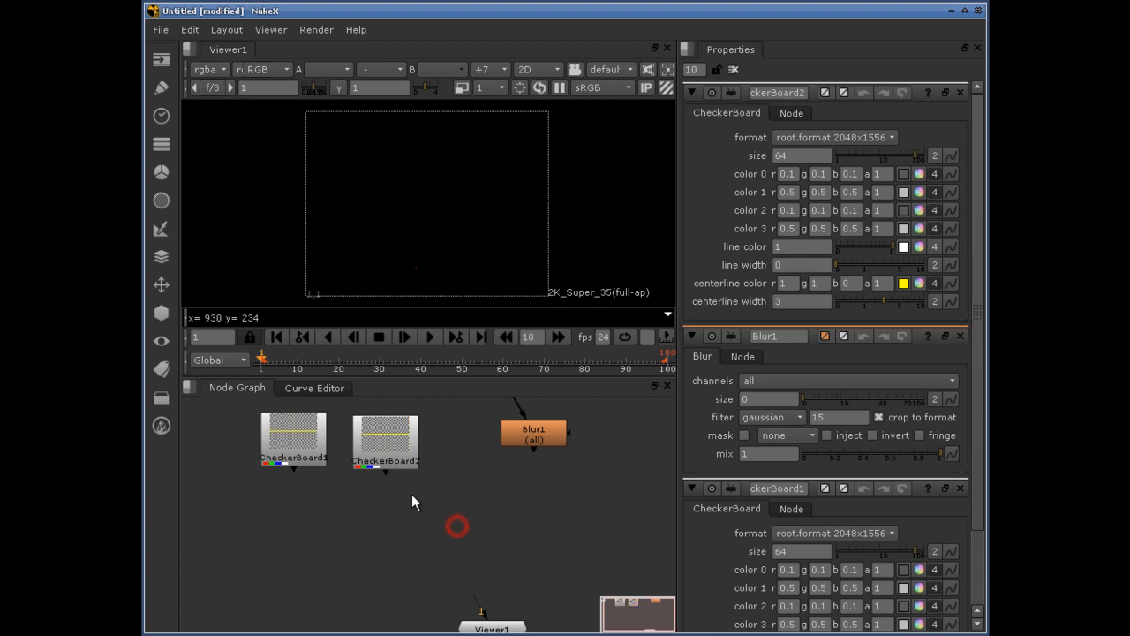
- Erase the second CheckerBoard and the unconnected Blur node from the node graph
{"action": "left_click", "coordinate": [404, 448]}
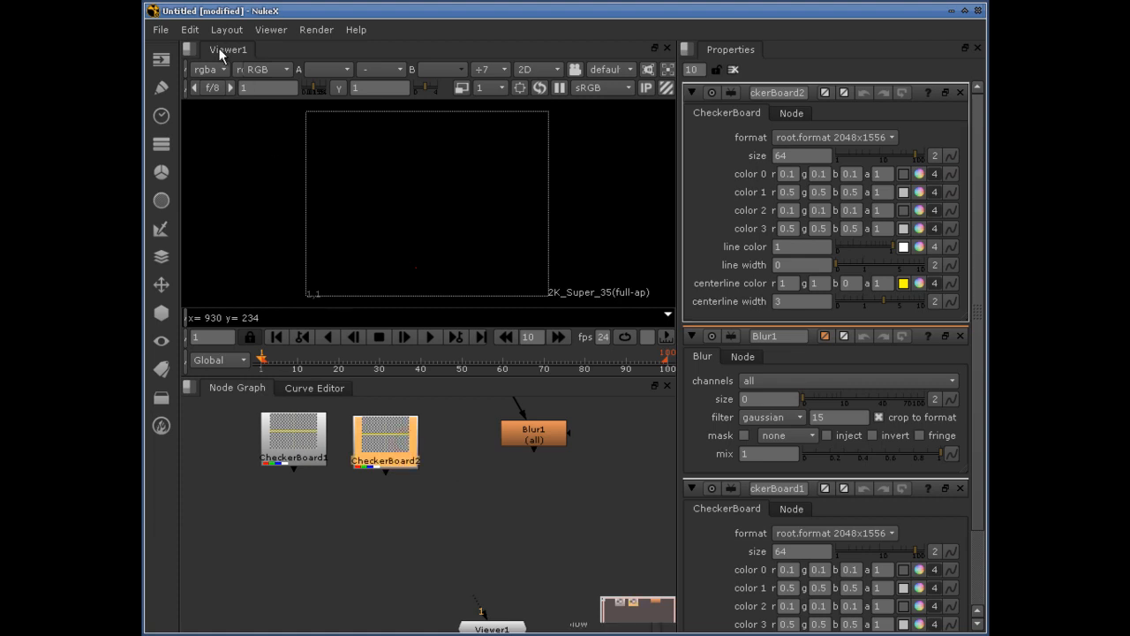
{"action": "left_click", "coordinate": [191, 30]}
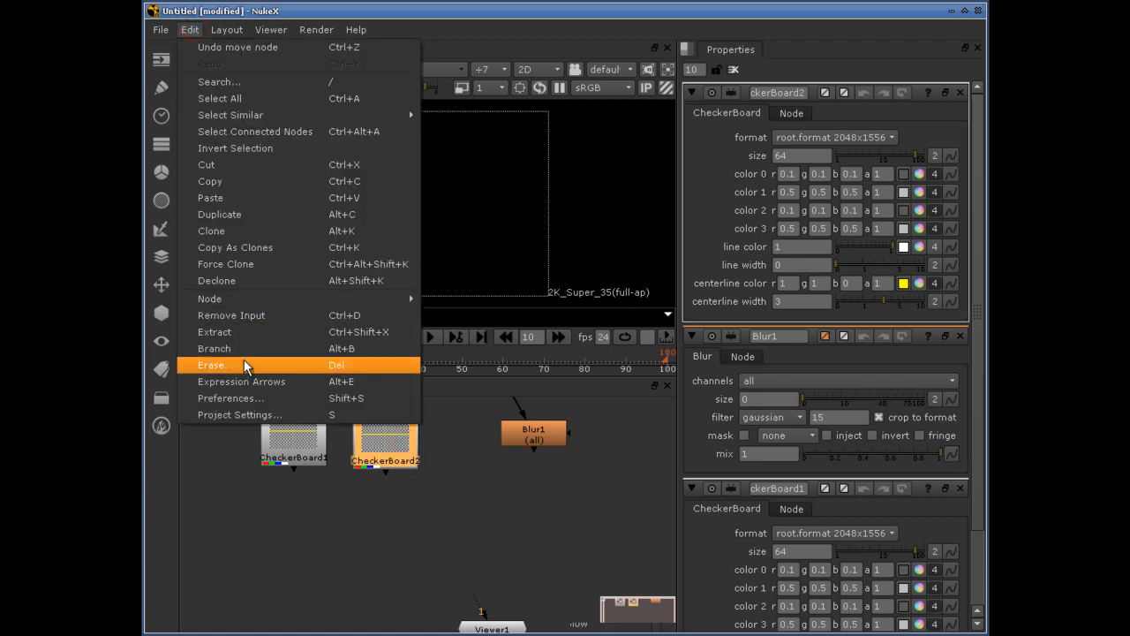
{"action": "left_click", "coordinate": [347, 362]}
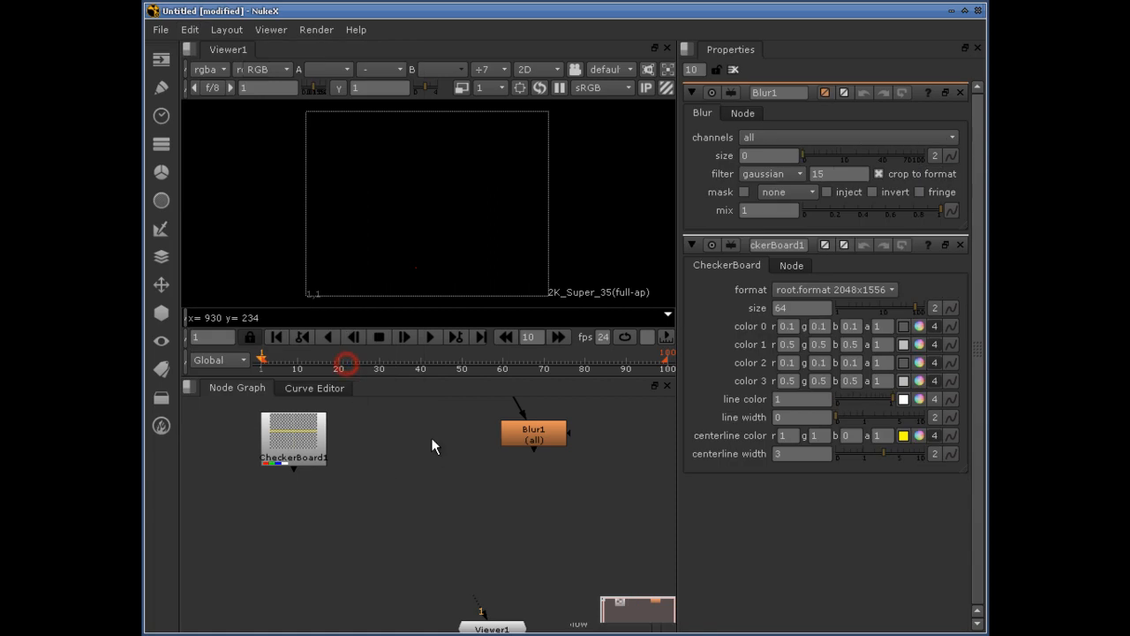
{"action": "left_click", "coordinate": [532, 432]}
{"action": "key", "text": "Delete"}
- Shift the CheckerBoard slightly to the right and chain three Blur nodes beneath it
{"action": "left_click_drag", "start_coordinate": [311, 446], "coordinate": [336, 447]}
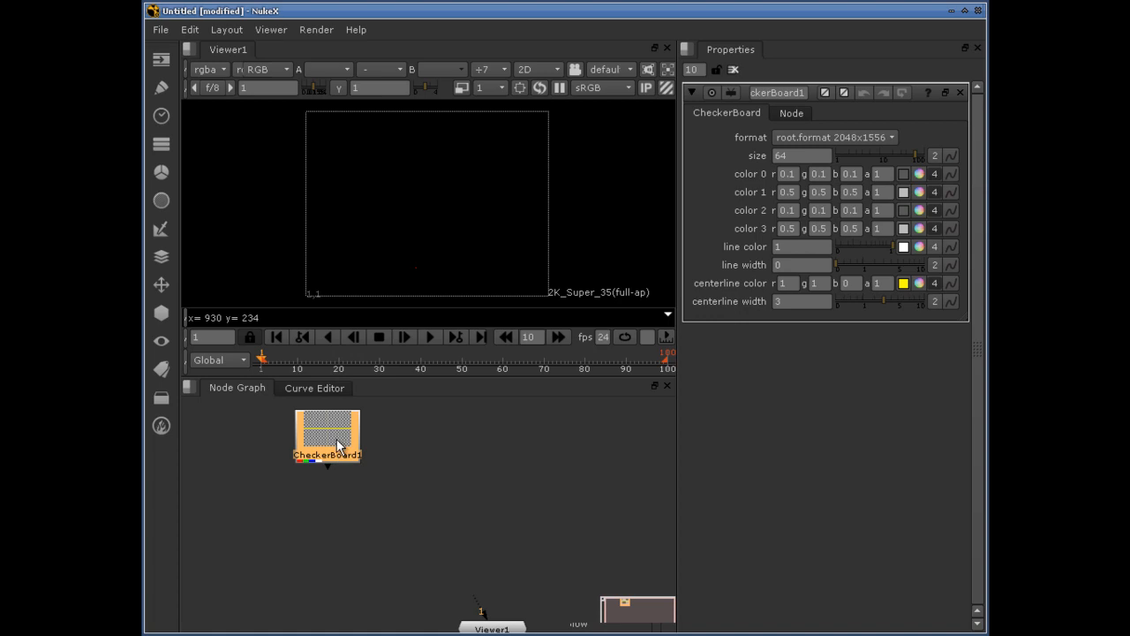
{"action": "key", "text": "b"}
{"action": "key", "text": "b"}
{"action": "key", "text": "b"}
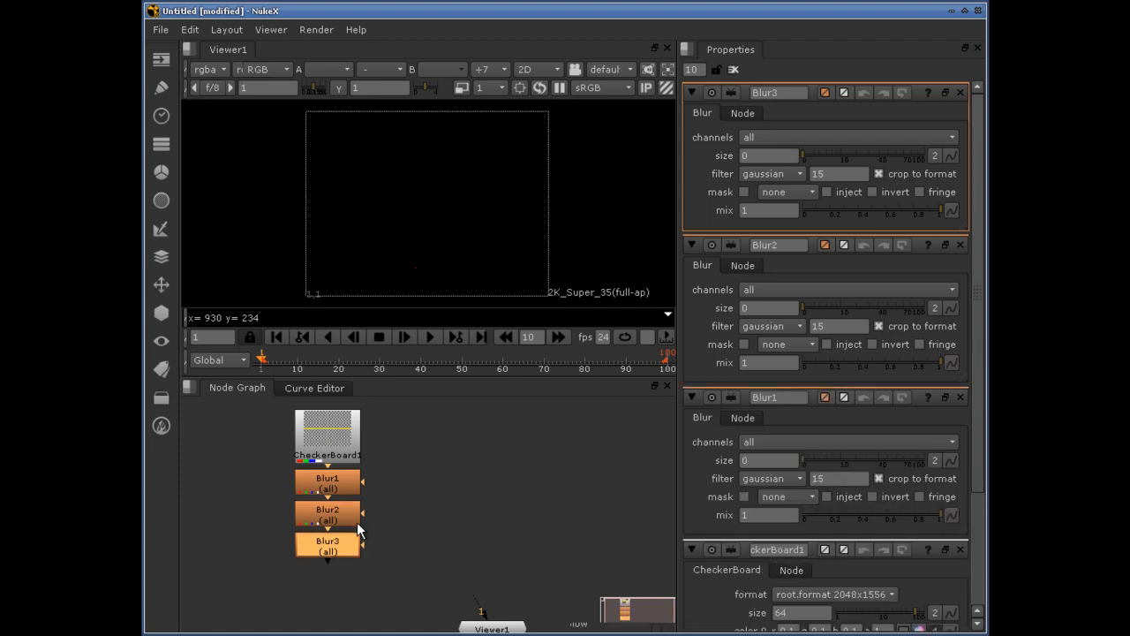
- Add a Transform node after the last Blur and connect the Viewer's input to the Transform
{"action": "key", "text": "t"}
{"action": "left_click_drag", "start_coordinate": [353, 578], "coordinate": [382, 597]}
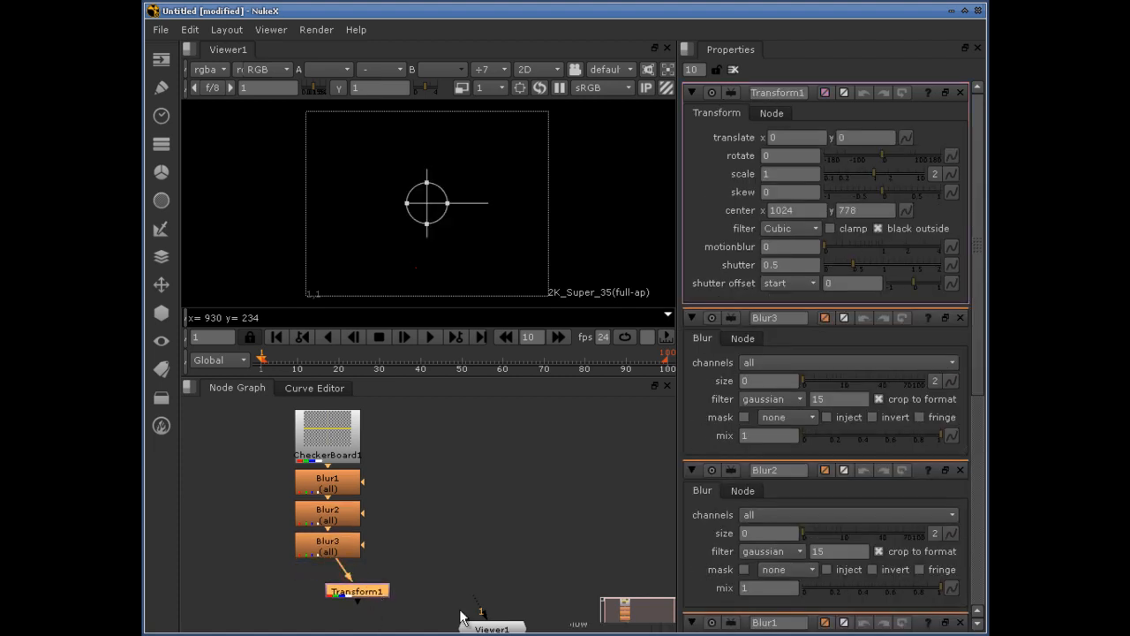
{"action": "left_click_drag", "start_coordinate": [480, 611], "coordinate": [358, 606]}
{"action": "left_click_drag", "start_coordinate": [505, 630], "coordinate": [491, 618]}
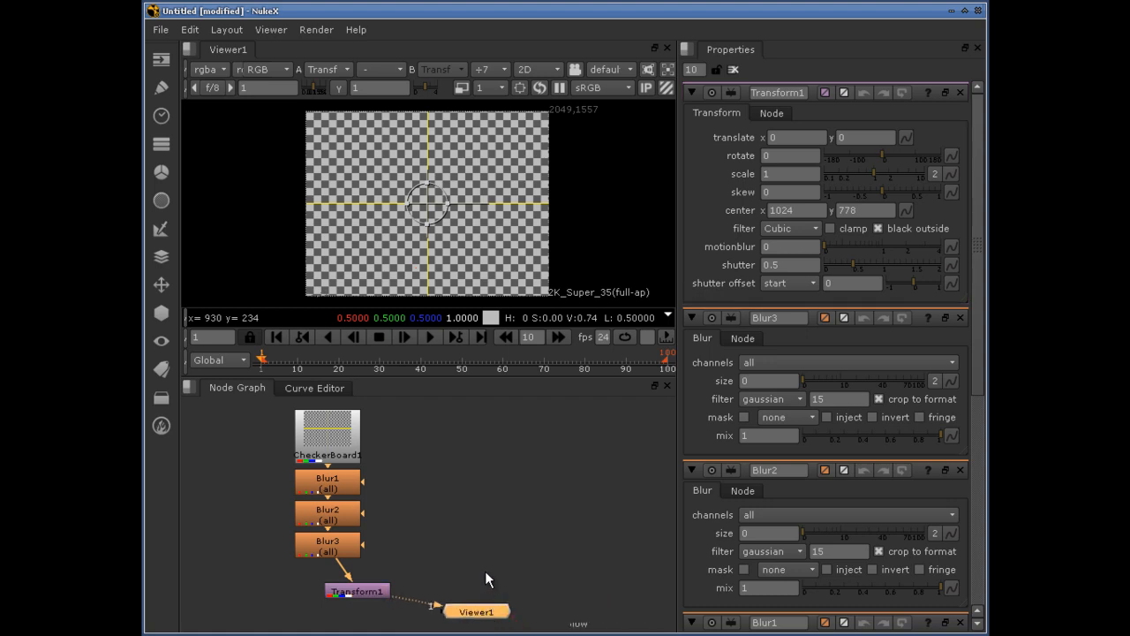
- Spread the CheckerBoard, the three Blur nodes and the Transform apart so the connections between them show
{"action": "left_click_drag", "start_coordinate": [331, 437], "coordinate": [268, 423]}
{"action": "left_click", "coordinate": [302, 489]}
{"action": "left_click_drag", "start_coordinate": [302, 488], "coordinate": [257, 485]}
{"action": "left_click_drag", "start_coordinate": [328, 520], "coordinate": [308, 524]}
{"action": "left_click_drag", "start_coordinate": [329, 552], "coordinate": [287, 578]}
{"action": "left_click_drag", "start_coordinate": [296, 520], "coordinate": [272, 529]}
{"action": "left_click_drag", "start_coordinate": [370, 586], "coordinate": [372, 606]}
{"action": "left_click", "coordinate": [392, 516]}
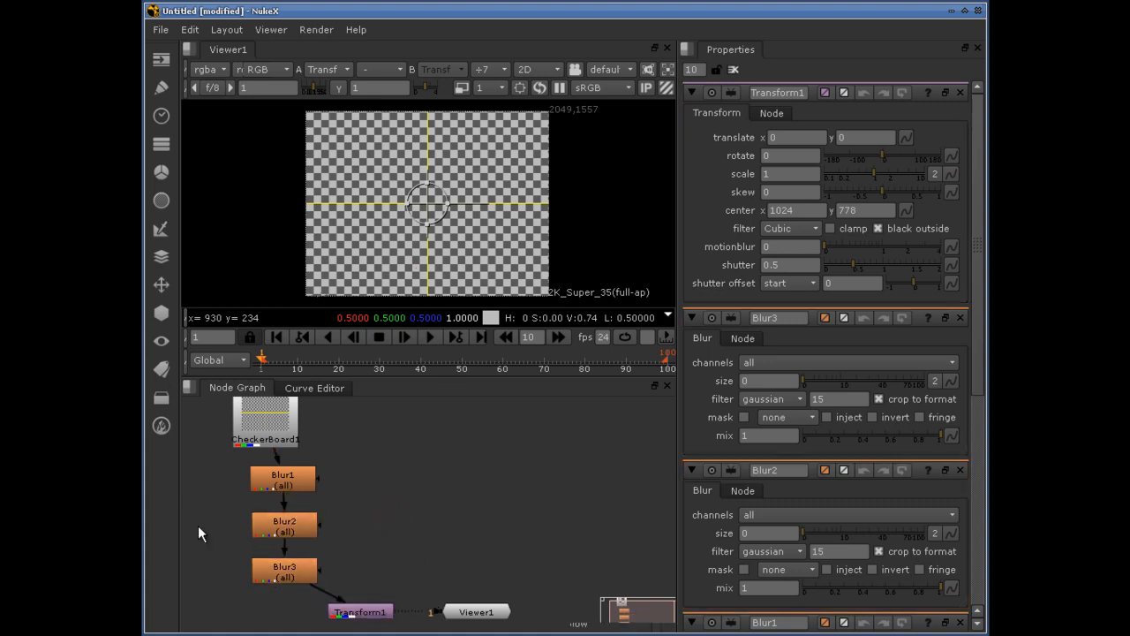
- Select the three Blur nodes together, shift them slightly left under the CheckerBoard, and clear the selection
{"action": "left_click", "coordinate": [301, 476]}
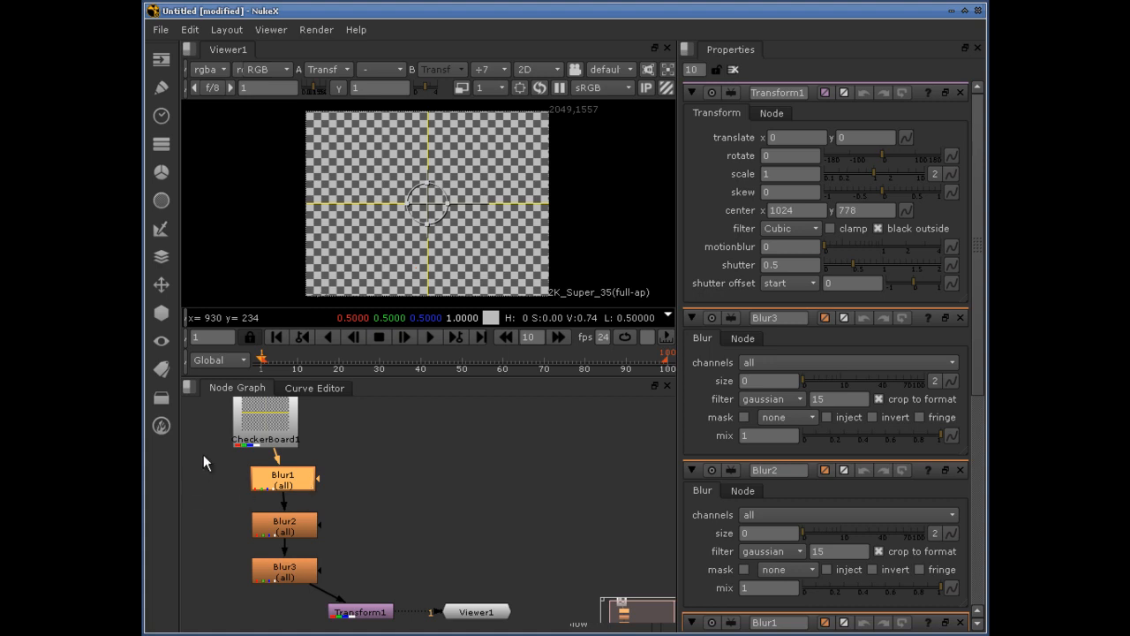
{"action": "left_click_drag", "start_coordinate": [226, 454], "coordinate": [330, 594]}
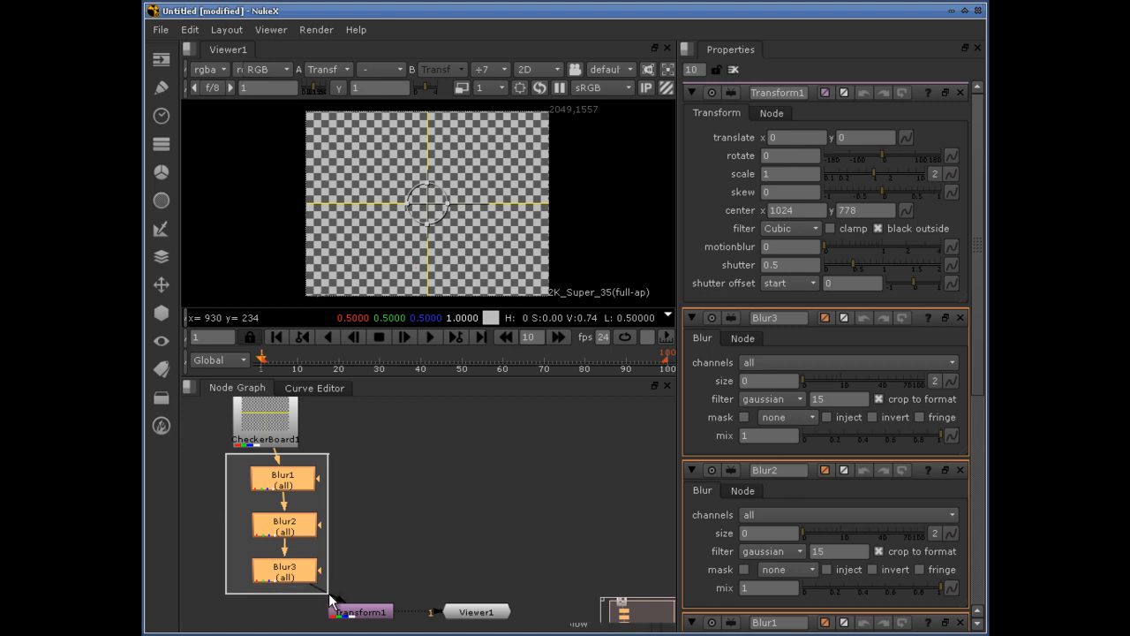
{"action": "left_click_drag", "start_coordinate": [330, 594], "coordinate": [288, 573]}
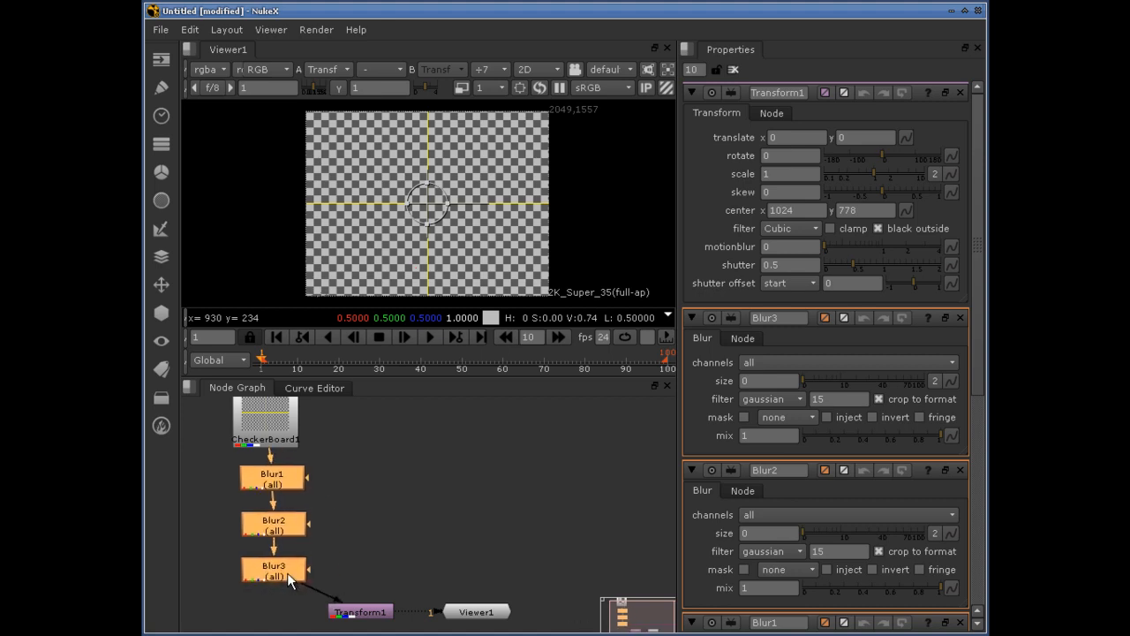
{"action": "left_click", "coordinate": [365, 541]}
- Select Blur3 and step the selection up and down the connected chain, ending on Blur1
{"action": "left_click", "coordinate": [261, 572]}
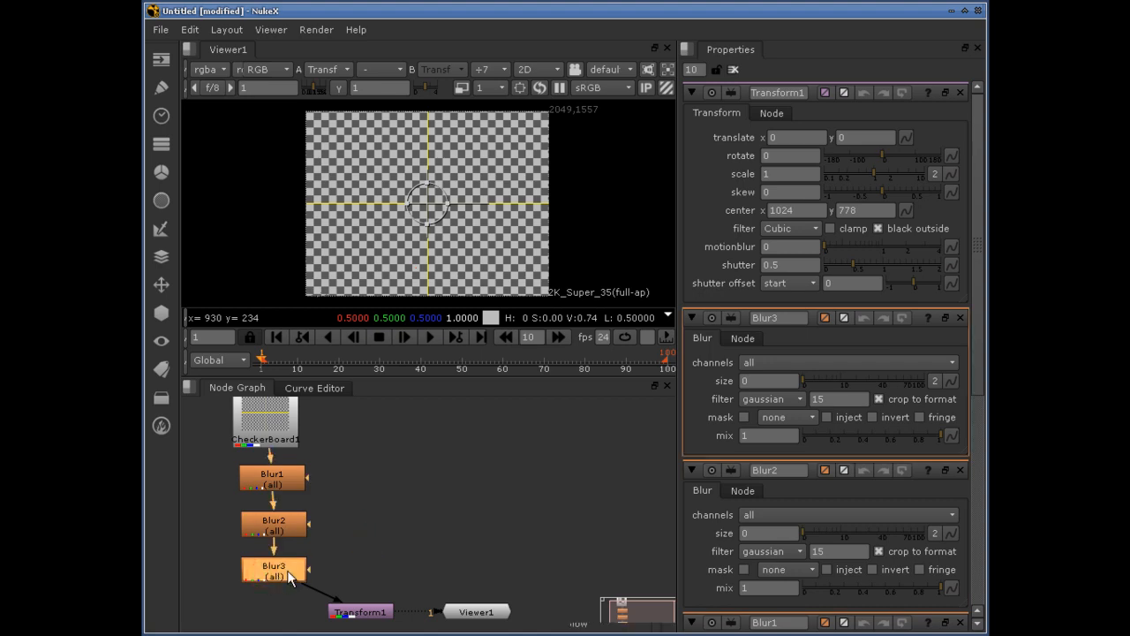
{"action": "key", "text": "Up"}
{"action": "key", "text": "Up"}
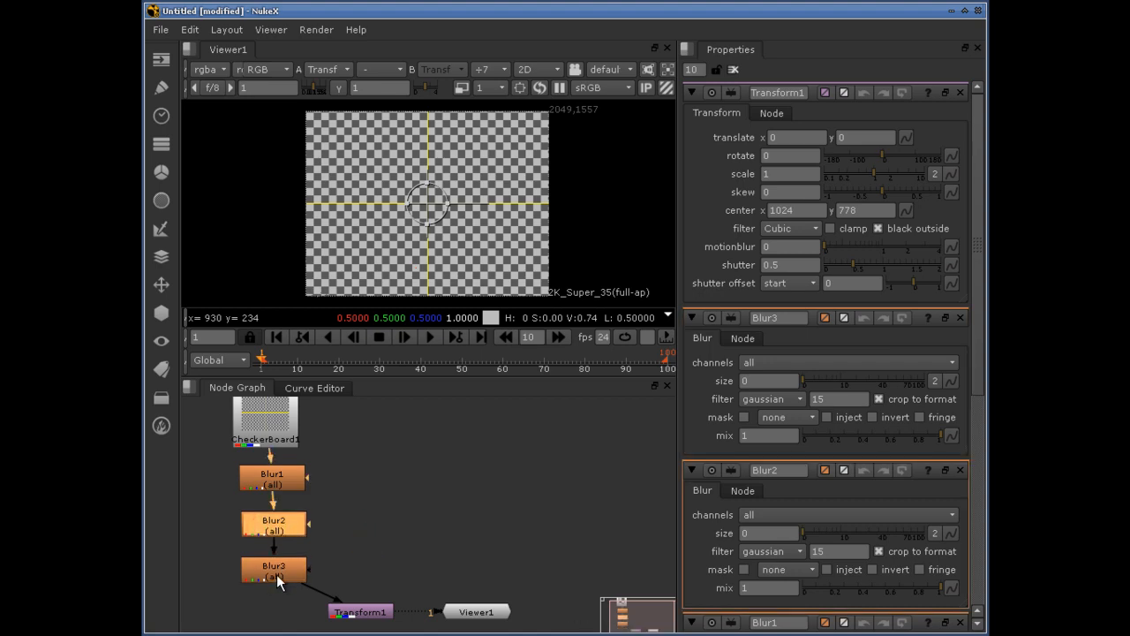
{"action": "key", "text": "Down"}
{"action": "key", "text": "Down"}
{"action": "key", "text": "Up"}
{"action": "key", "text": "Up"}
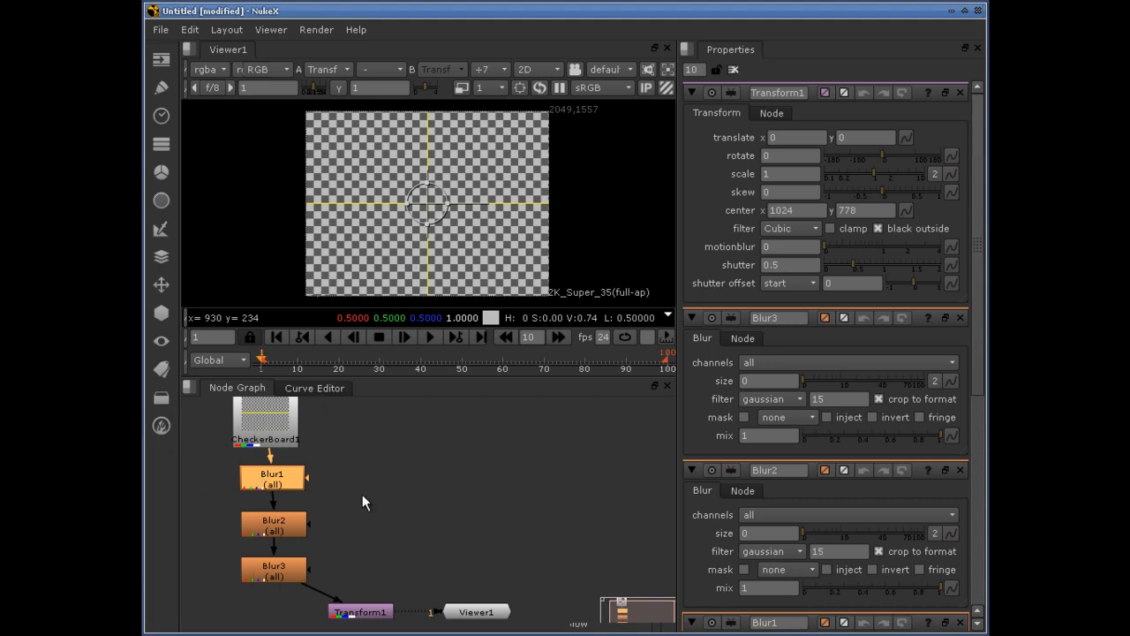
- Select Blur3 together with all its upstream nodes, move them slightly down and right, and clear the selection
{"action": "left_click", "coordinate": [282, 573]}
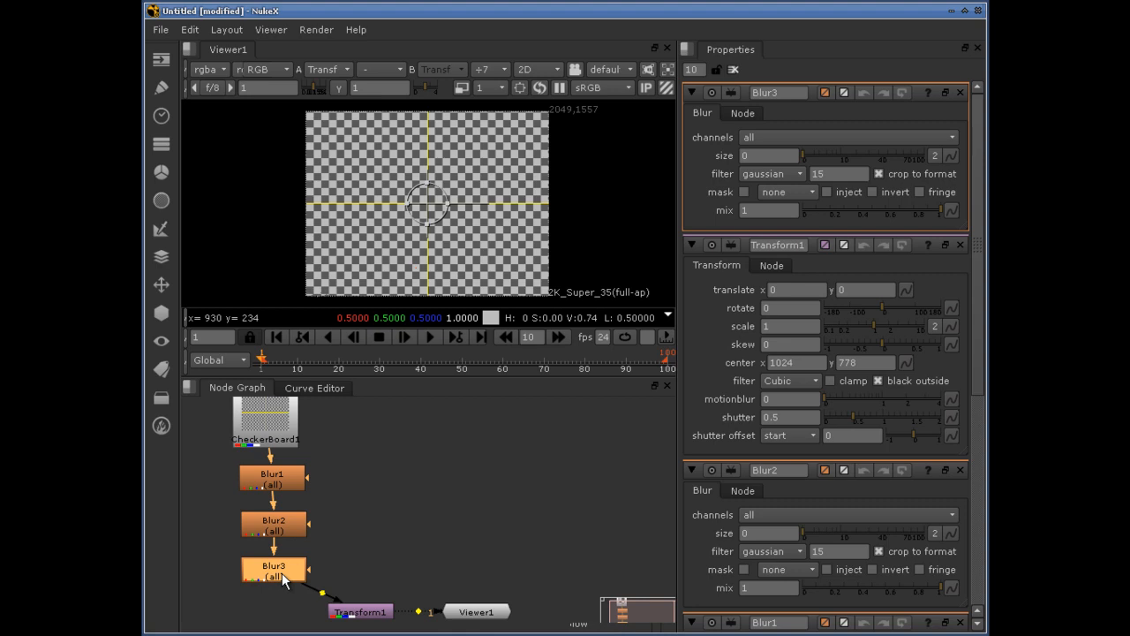
{"action": "left_click", "coordinate": [282, 573], "text": "ctrl"}
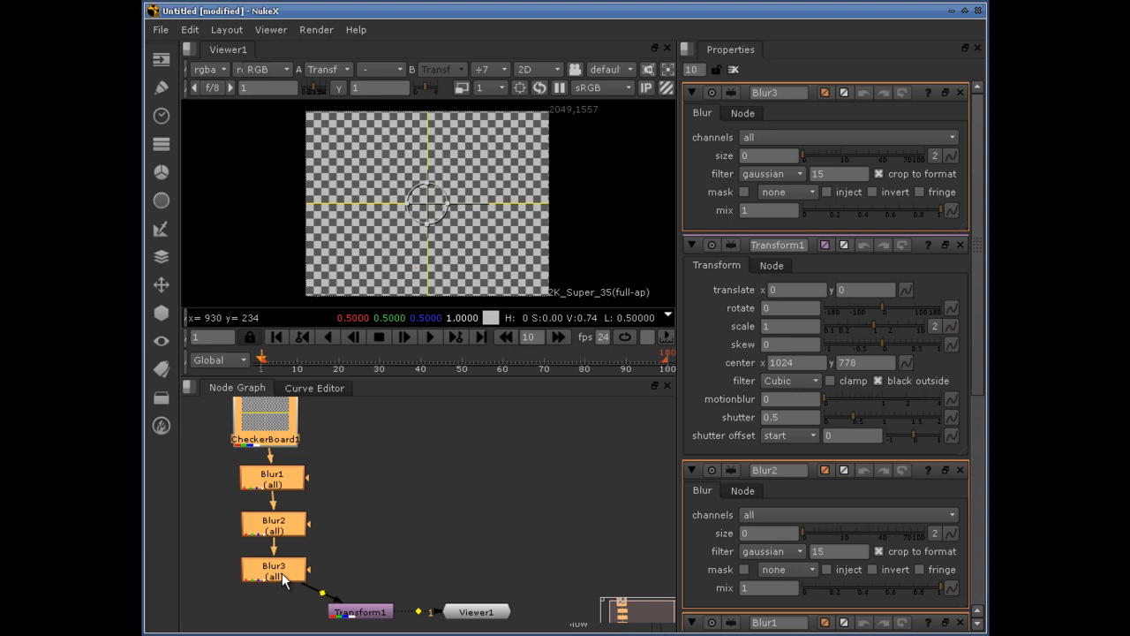
{"action": "mouse_move", "coordinate": [281, 573]}
{"action": "left_mouse_down"}
{"action": "mouse_move", "coordinate": [270, 566]}
{"action": "mouse_move", "coordinate": [261, 510]}
{"action": "mouse_move", "coordinate": [298, 547]}
{"action": "mouse_move", "coordinate": [287, 585]}
{"action": "left_mouse_up"}
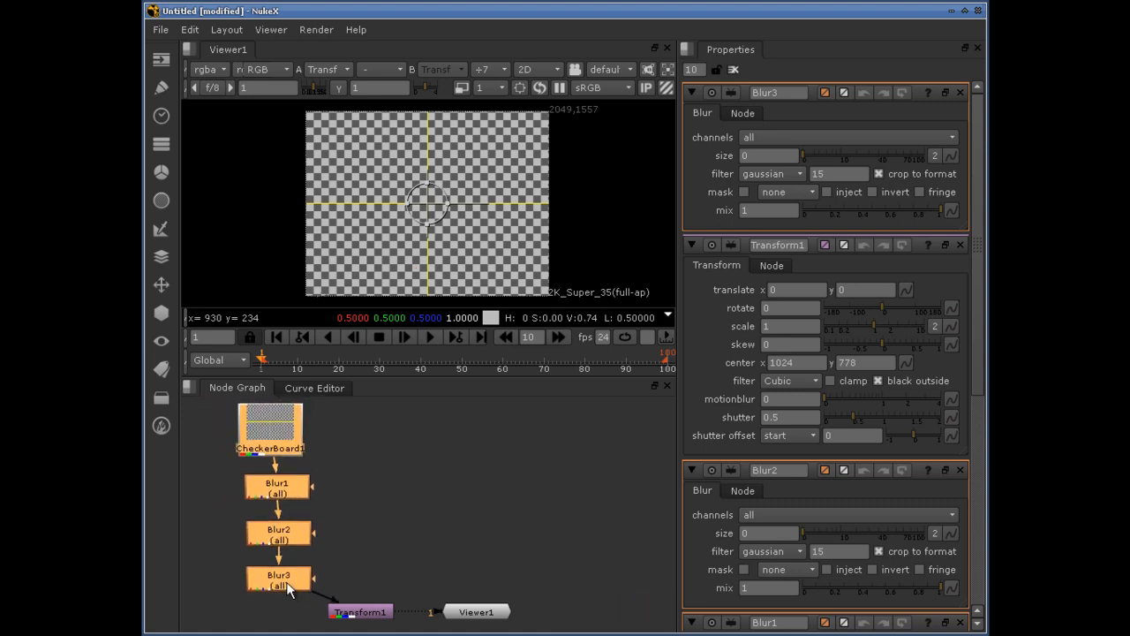
{"action": "left_click", "coordinate": [396, 478]}
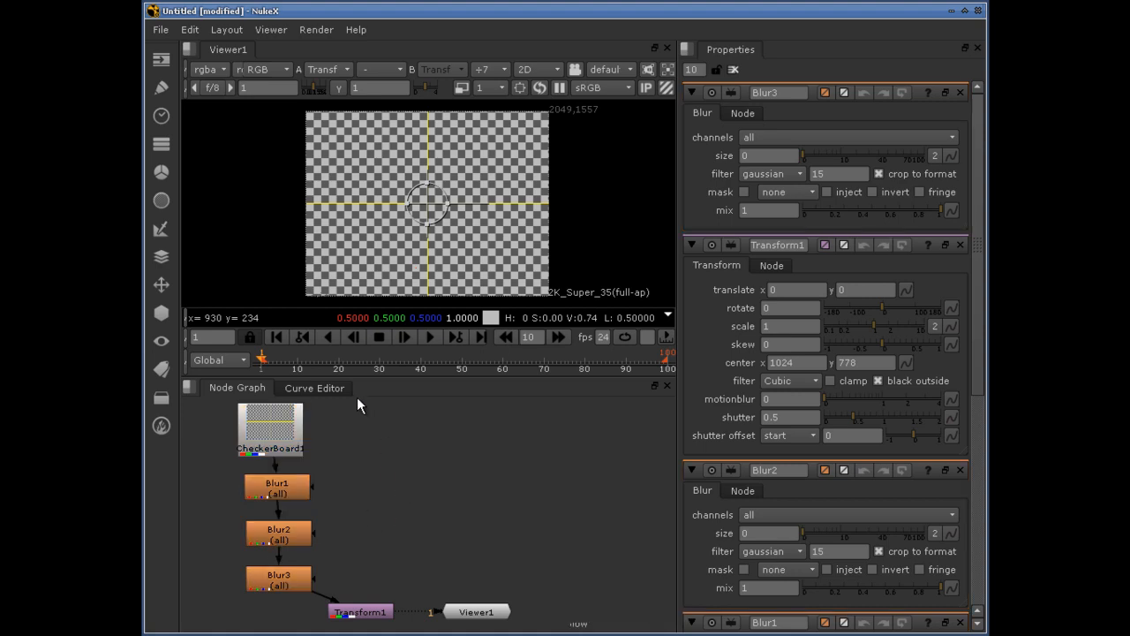
- Add two unconnected HueKeyer nodes and place them side by side to the right of the CheckerBoard
{"action": "left_click", "coordinate": [384, 448]}
{"action": "left_click", "coordinate": [162, 229]}
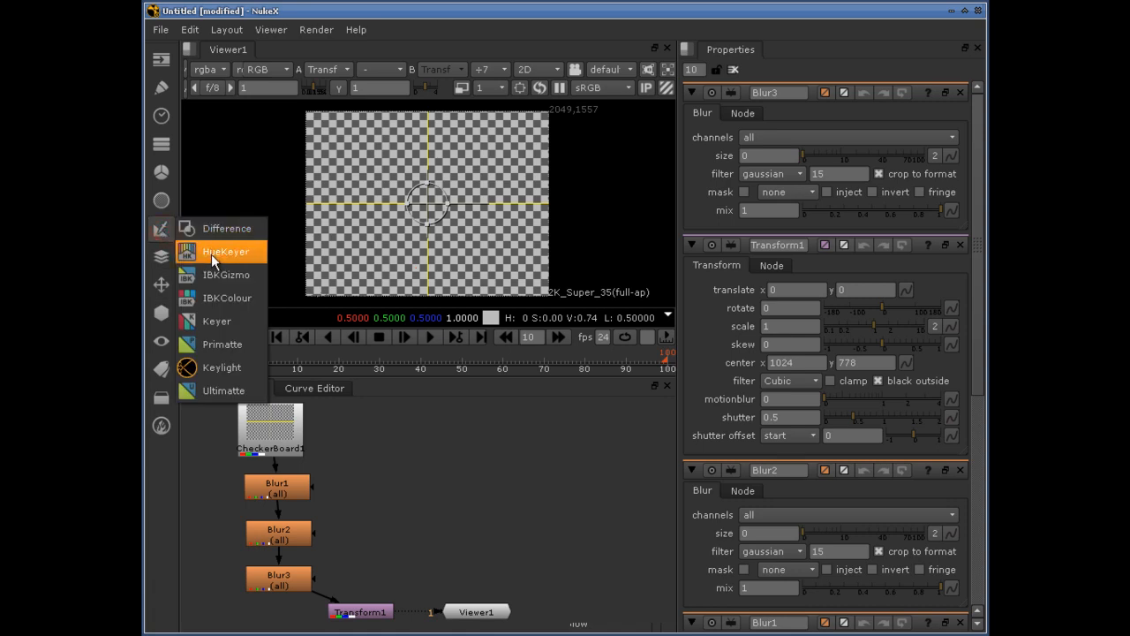
{"action": "left_click", "coordinate": [216, 251]}
{"action": "left_click", "coordinate": [160, 229]}
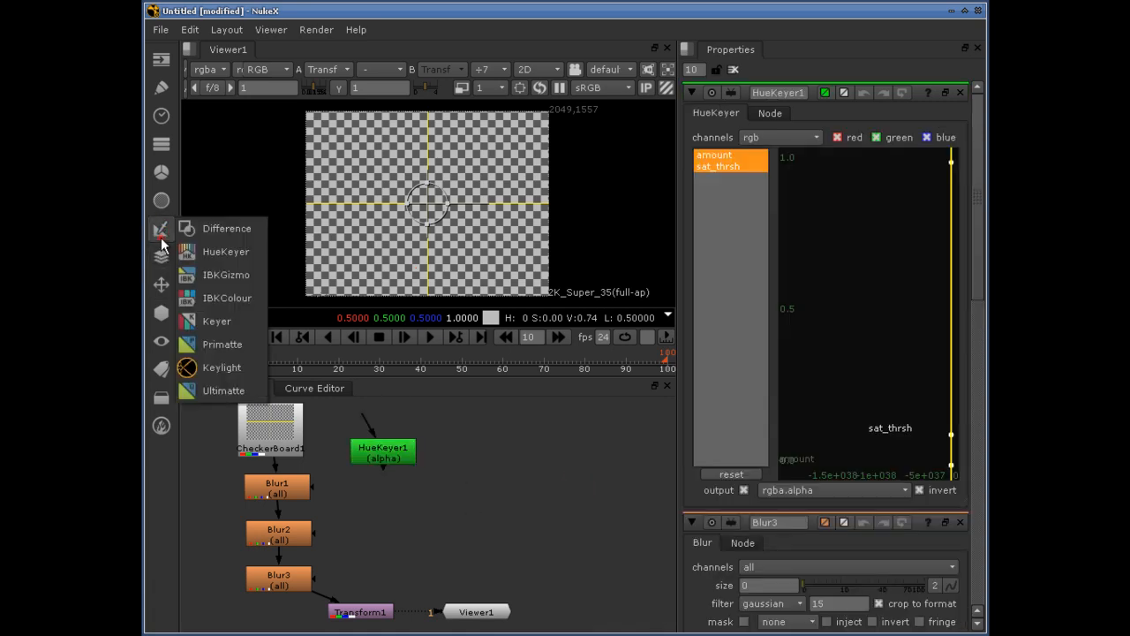
{"action": "left_click", "coordinate": [229, 257]}
{"action": "left_click_drag", "start_coordinate": [565, 489], "coordinate": [530, 449]}
{"action": "left_click", "coordinate": [442, 495]}
{"action": "left_click_drag", "start_coordinate": [380, 453], "coordinate": [423, 445]}
{"action": "left_click", "coordinate": [414, 514]}
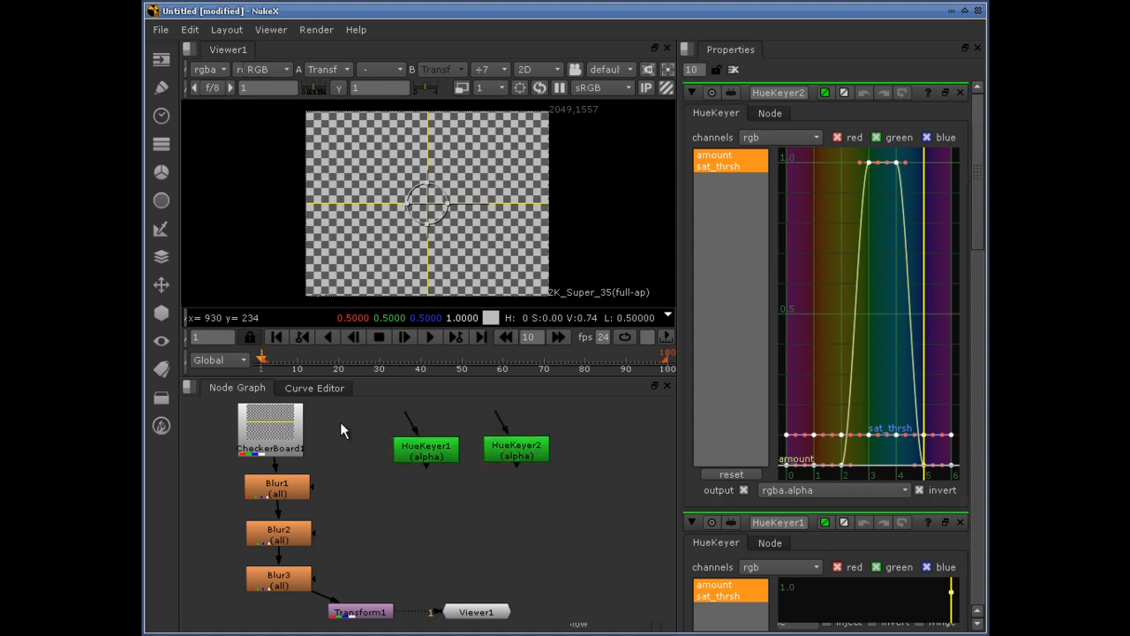
- Give the Blur1 node the label "myBlur"
{"action": "double_click", "coordinate": [283, 491]}
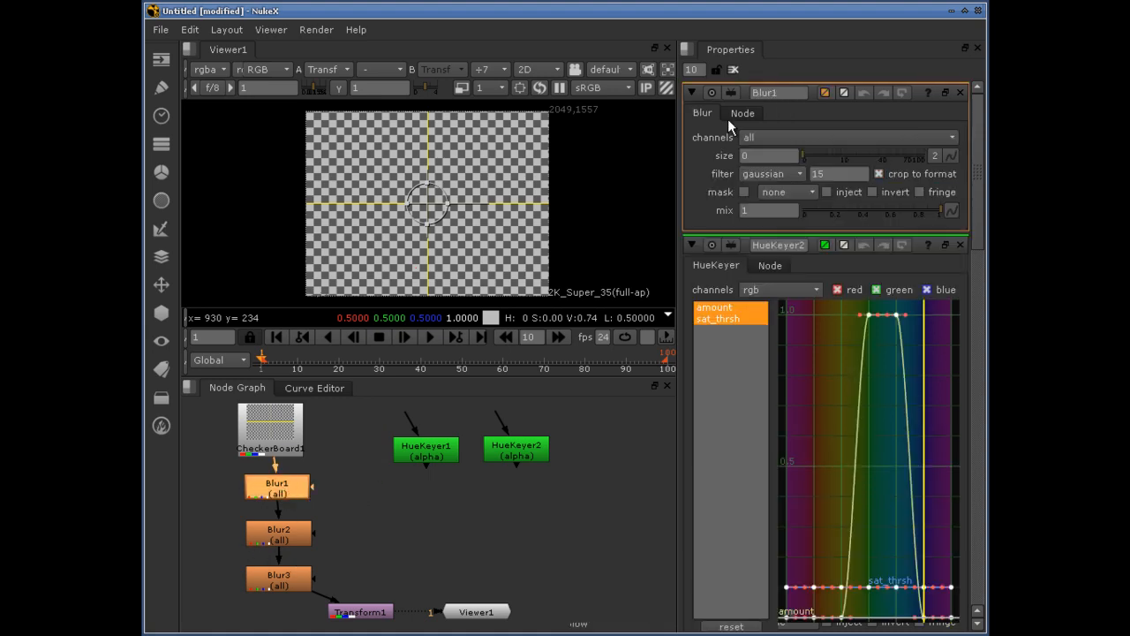
{"action": "left_click", "coordinate": [755, 113]}
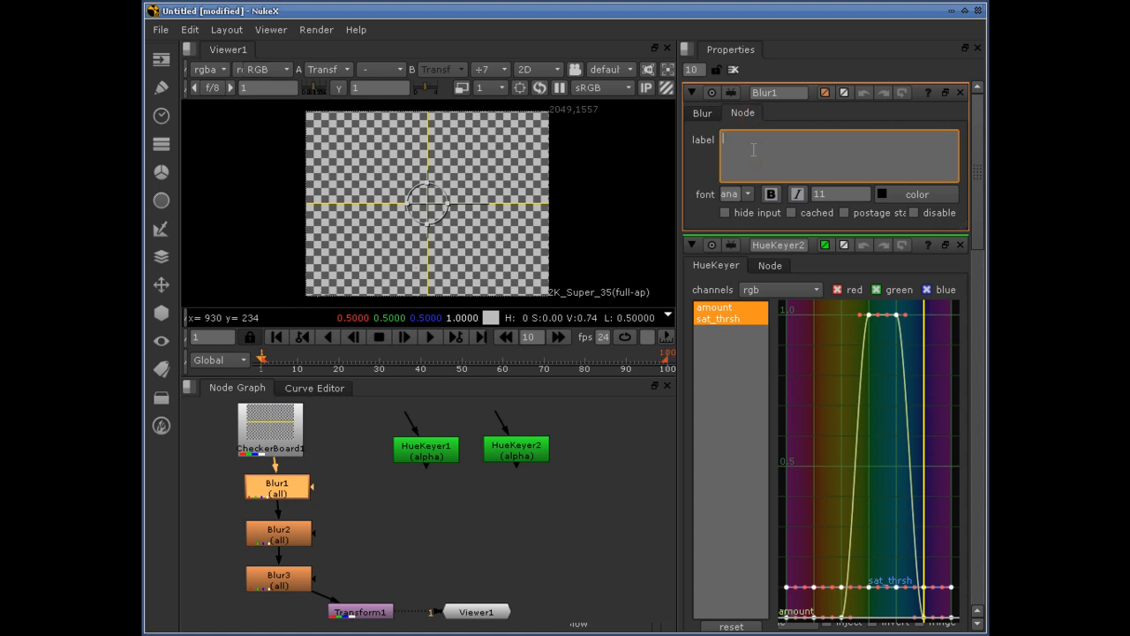
{"action": "type", "text": "myBlur"}
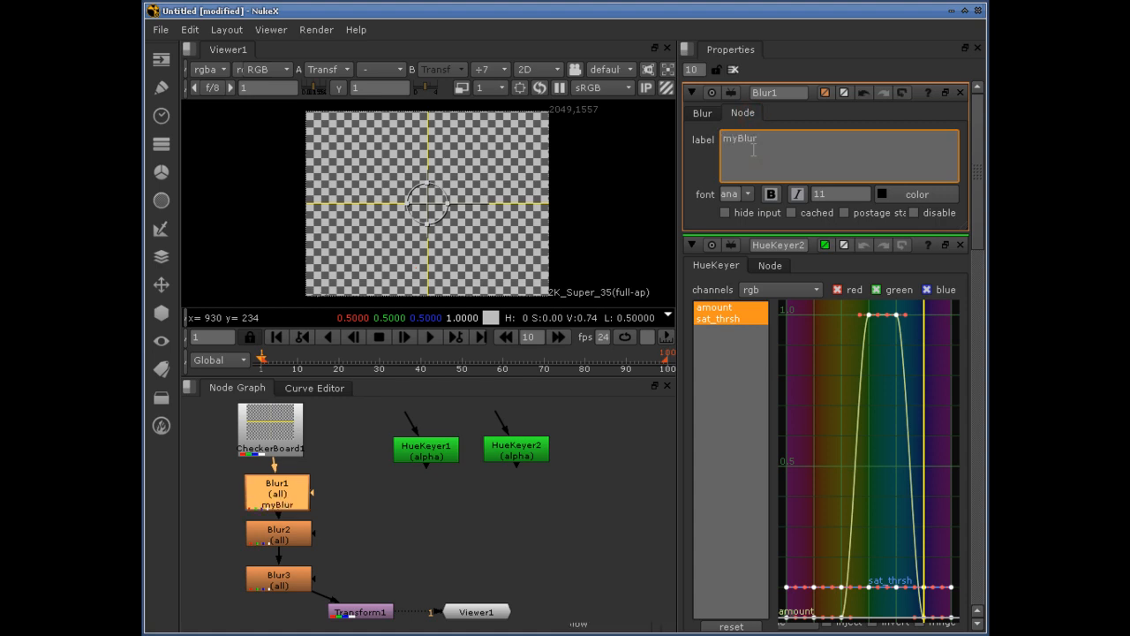
- Give the Blur2 node the same label, "myBlur", return to its Blur settings and deselect it
{"action": "left_click", "coordinate": [274, 534]}
{"action": "double_click", "coordinate": [278, 532]}
{"action": "left_click", "coordinate": [748, 113]}
{"action": "left_click", "coordinate": [762, 159]}
{"action": "type", "text": "myBlur"}
{"action": "key", "text": "Return"}
{"action": "left_click", "coordinate": [703, 112]}
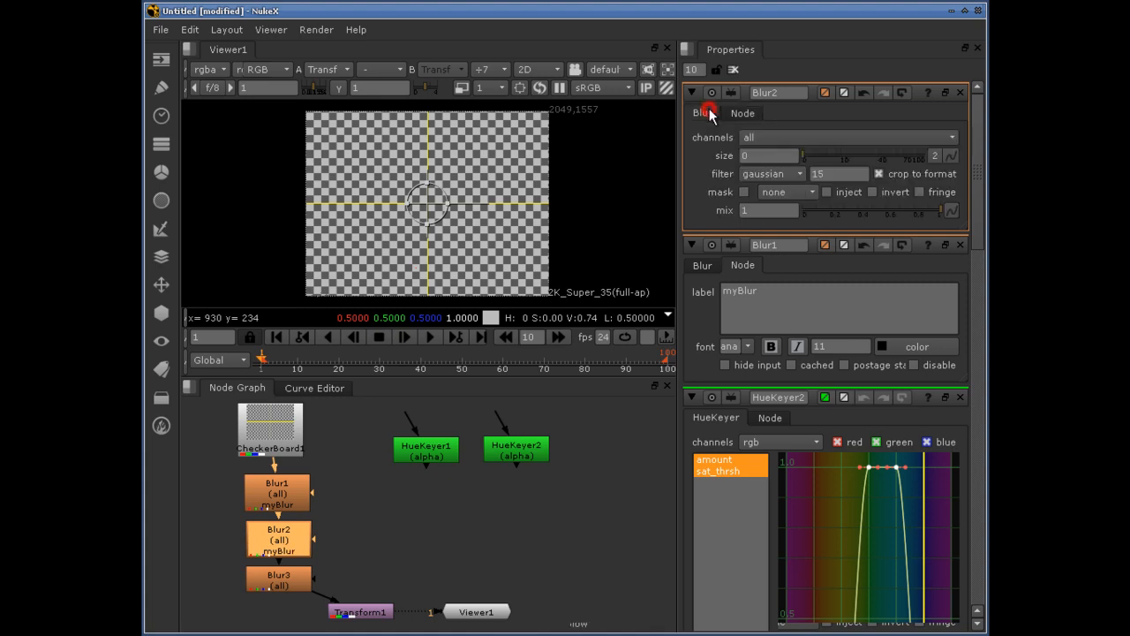
{"action": "left_click", "coordinate": [487, 547]}
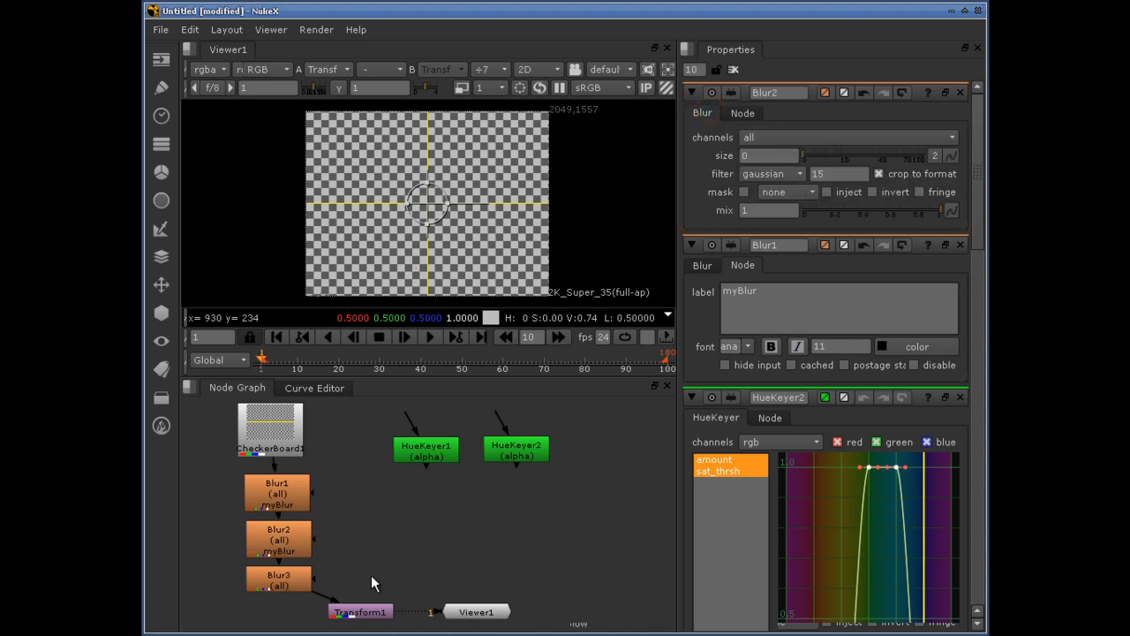
- Select every node of the same color as HueKeyer1, using Select Similar, and clear the selection
{"action": "left_click_drag", "start_coordinate": [430, 456], "coordinate": [436, 463]}
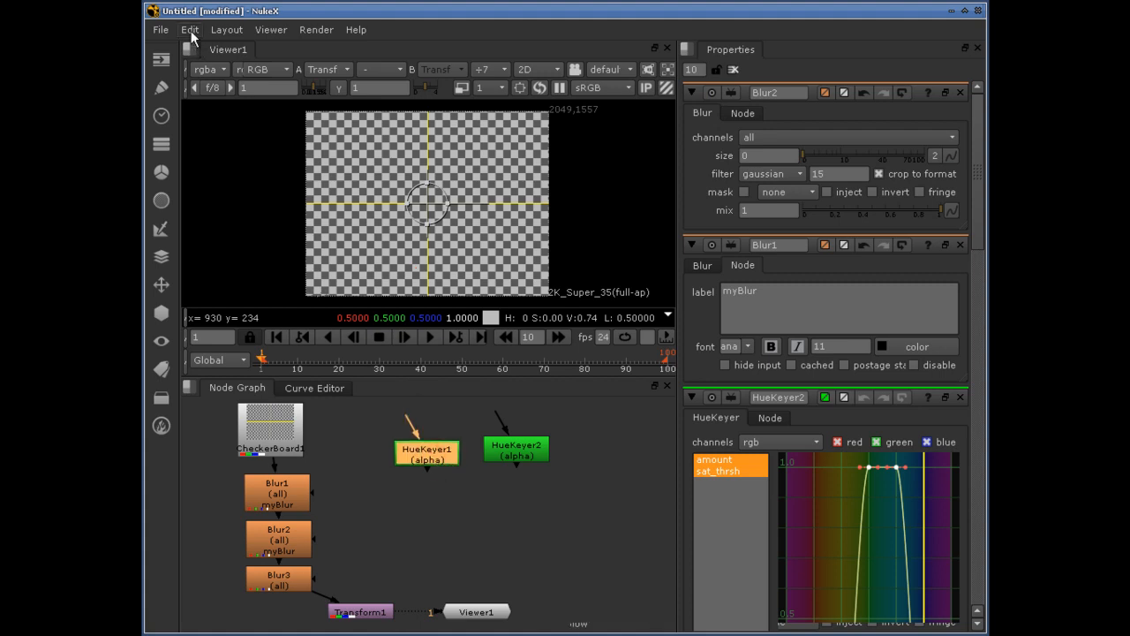
{"action": "left_click", "coordinate": [190, 30]}
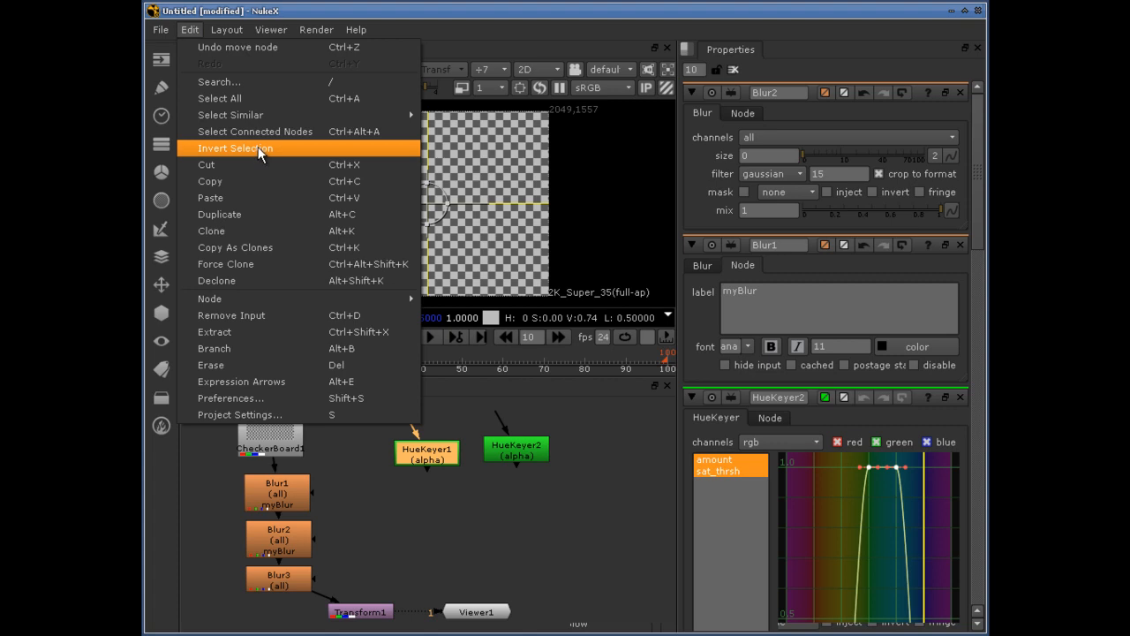
{"action": "mouse_move", "coordinate": [289, 117]}
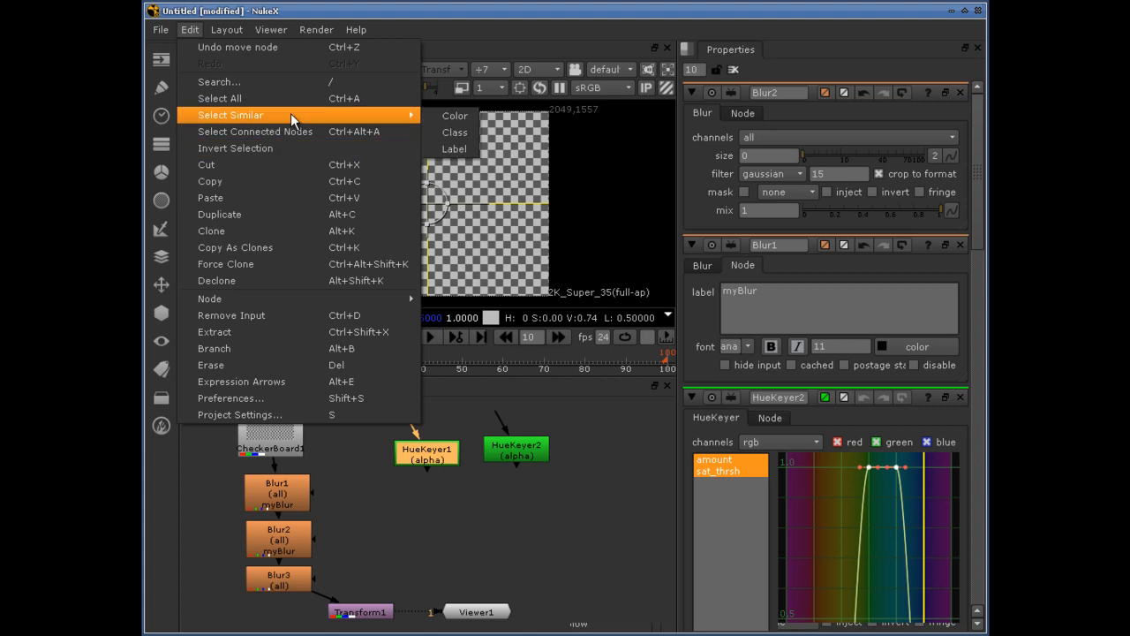
{"action": "left_click", "coordinate": [469, 118]}
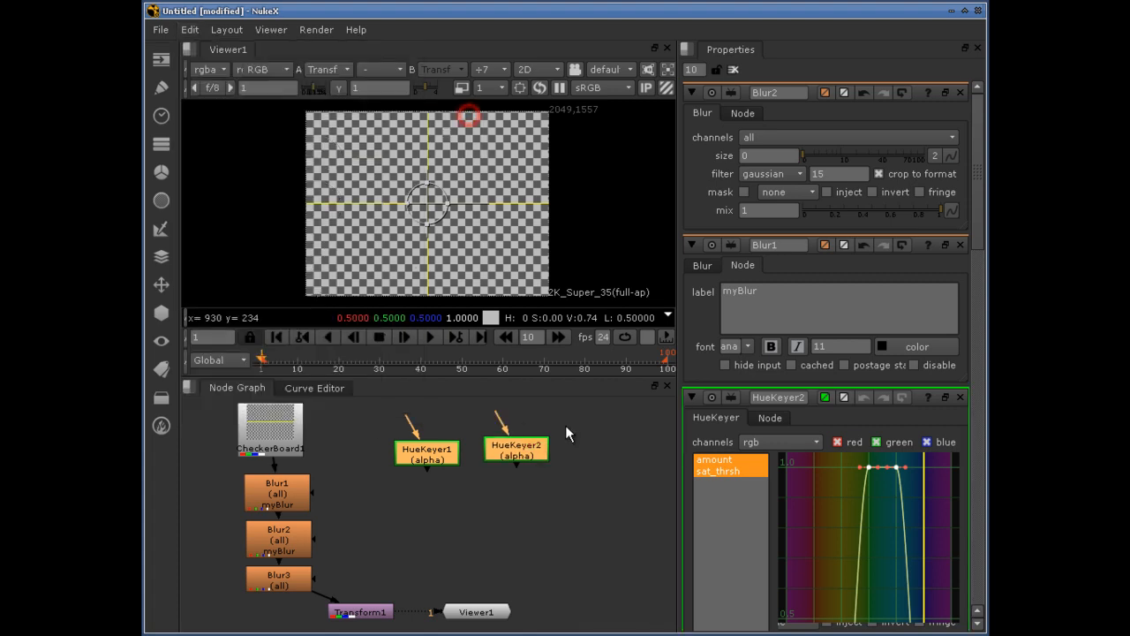
{"action": "left_click", "coordinate": [493, 490]}
- Move the two HueKeyer nodes slightly closer together and leave them deselected
{"action": "left_click_drag", "start_coordinate": [535, 458], "coordinate": [527, 465]}
{"action": "left_click", "coordinate": [521, 494]}
{"action": "left_click_drag", "start_coordinate": [440, 461], "coordinate": [444, 463]}
{"action": "left_click", "coordinate": [449, 493]}
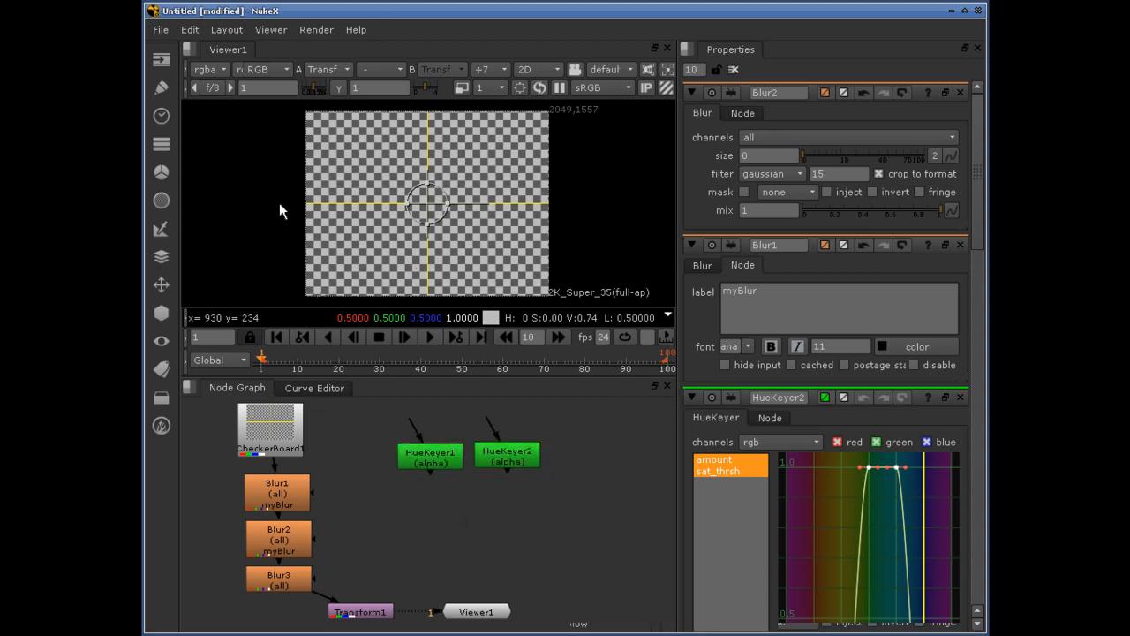
- Examine the Node Colors preferences, including the Keyer color, and close the preferences
{"action": "left_click", "coordinate": [189, 30]}
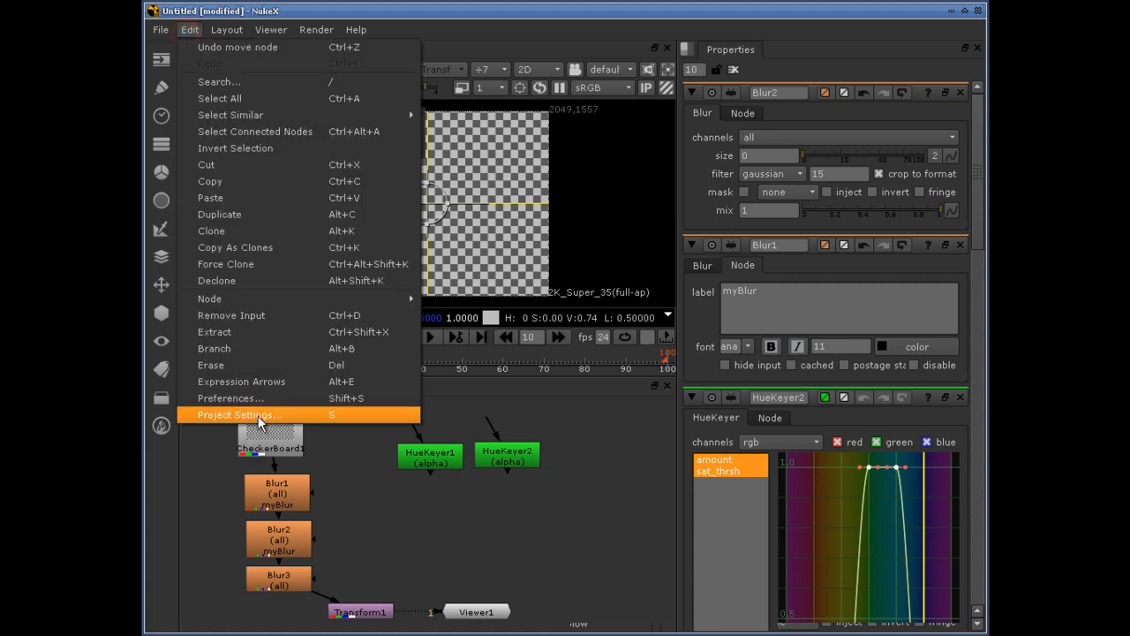
{"action": "left_click", "coordinate": [291, 399]}
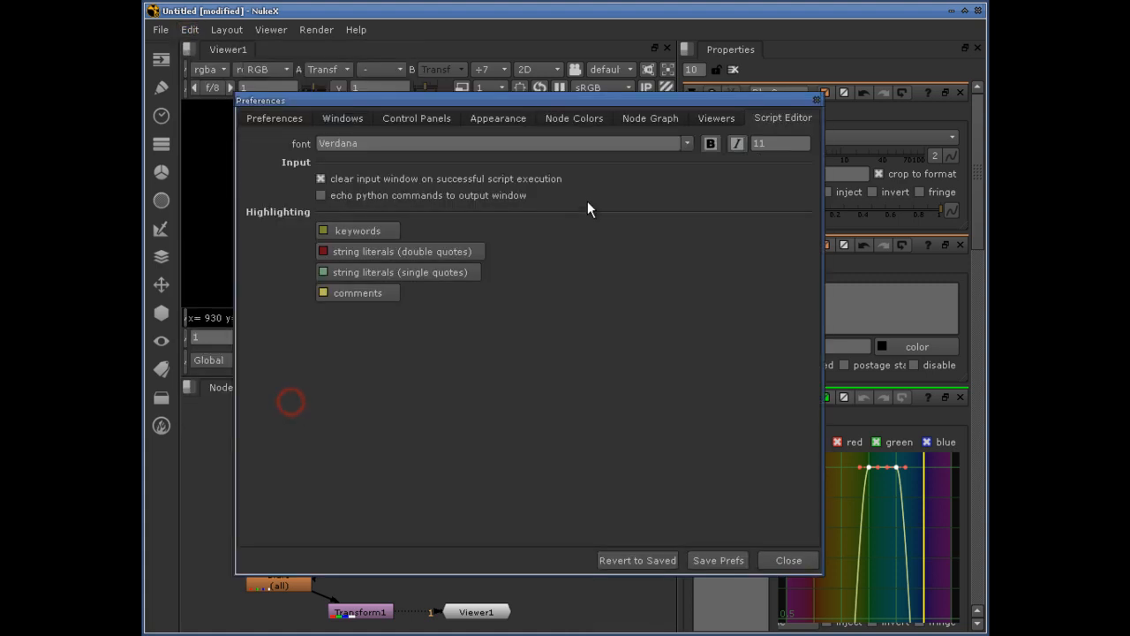
{"action": "left_click", "coordinate": [588, 121]}
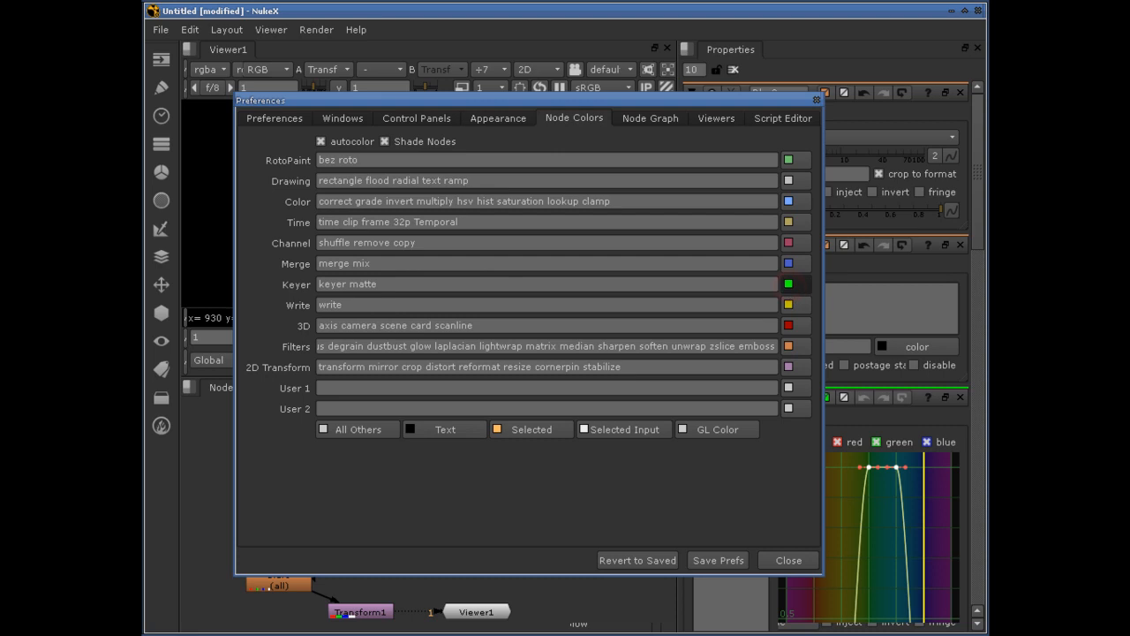
{"action": "left_click", "coordinate": [788, 284]}
{"action": "left_click", "coordinate": [742, 186]}
{"action": "left_click", "coordinate": [819, 99]}
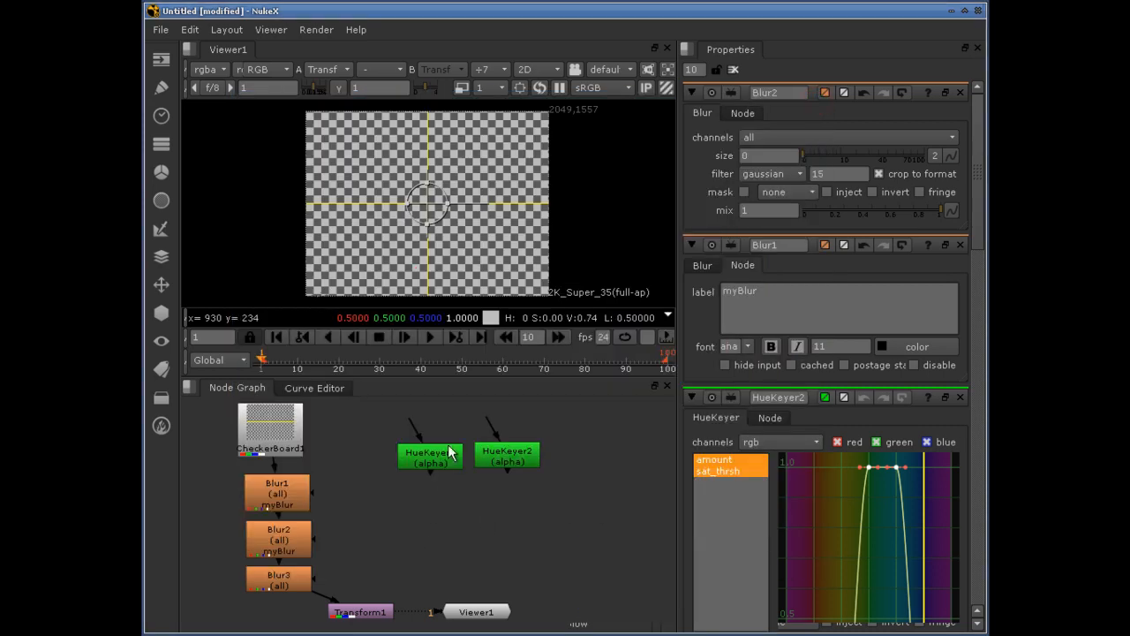
- Select every node that shares Blur1's color with Select Similar, and clear the selection
{"action": "left_click", "coordinate": [291, 500]}
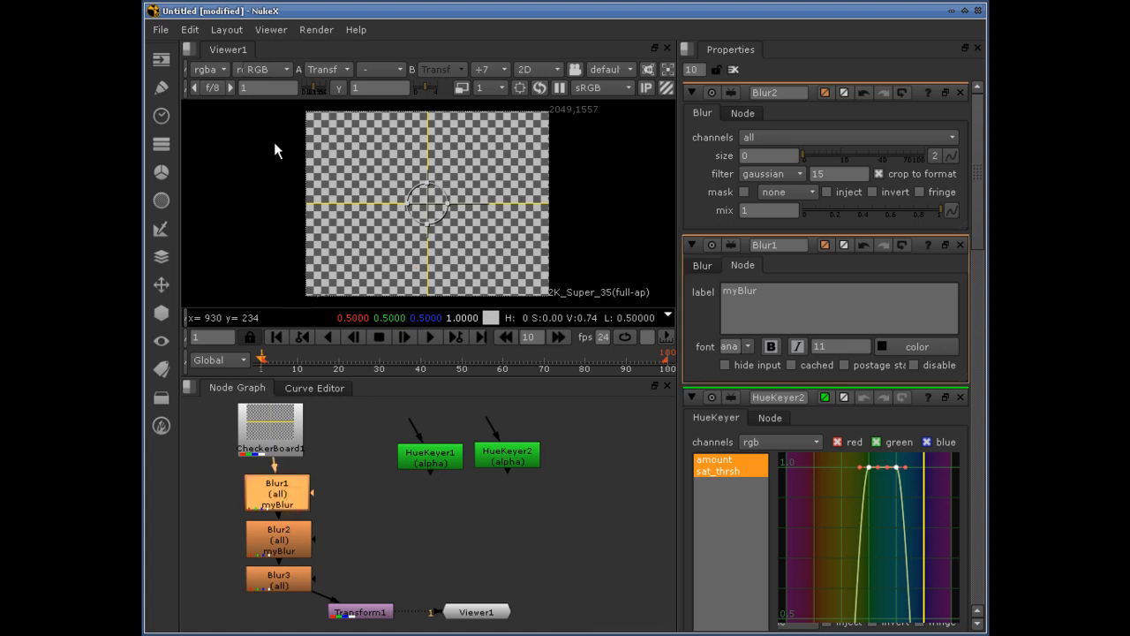
{"action": "left_click", "coordinate": [190, 29]}
{"action": "mouse_move", "coordinate": [250, 113]}
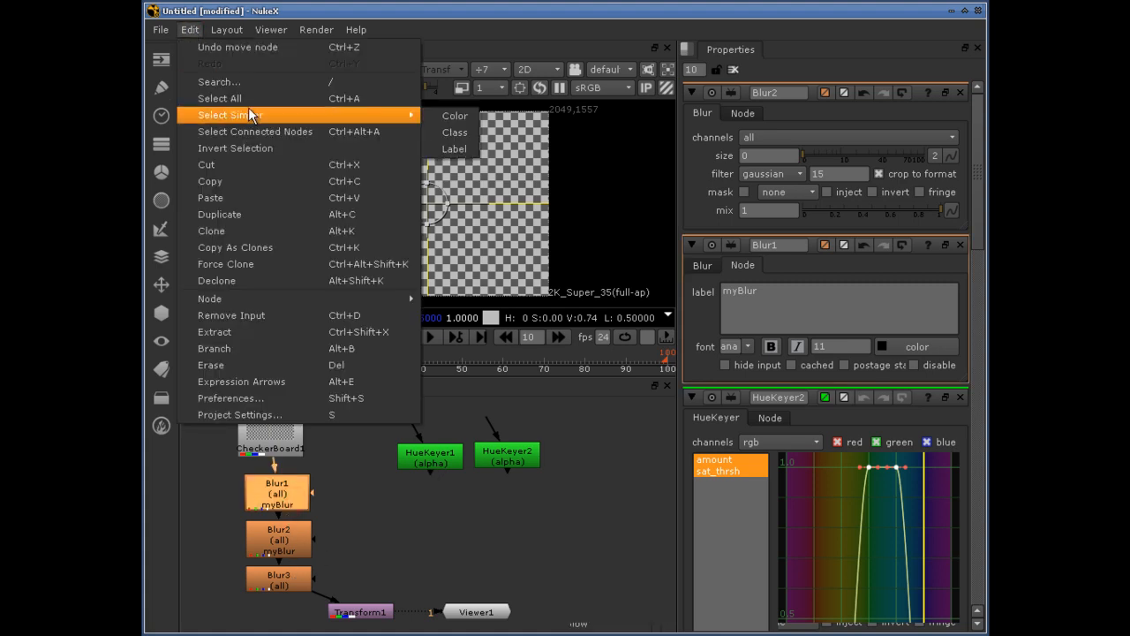
{"action": "left_click", "coordinate": [464, 120]}
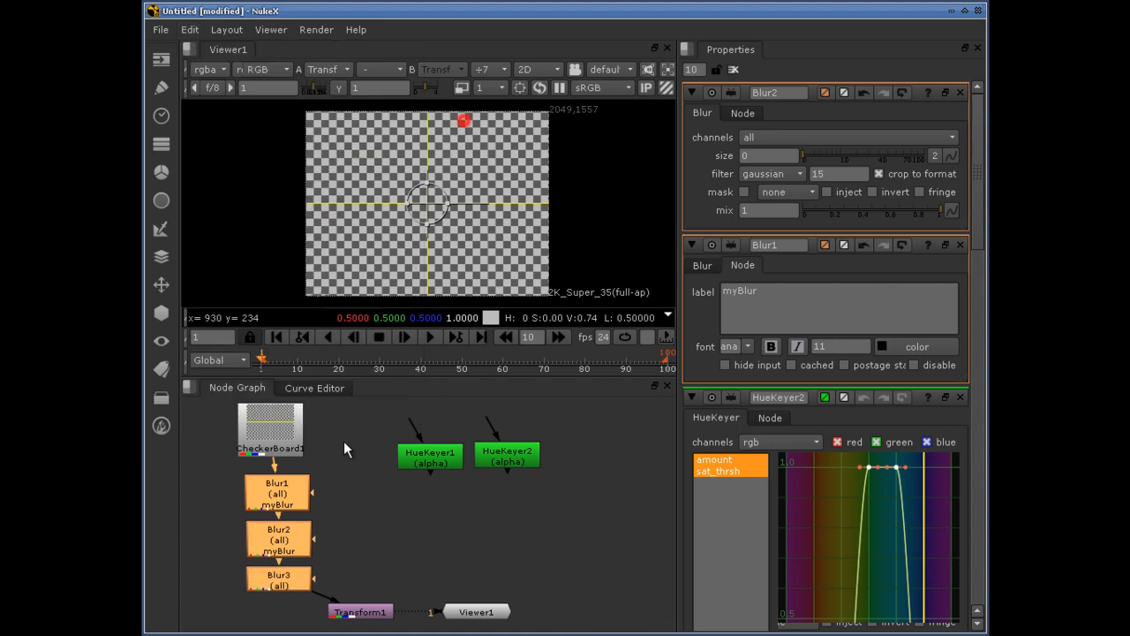
{"action": "left_click", "coordinate": [321, 516]}
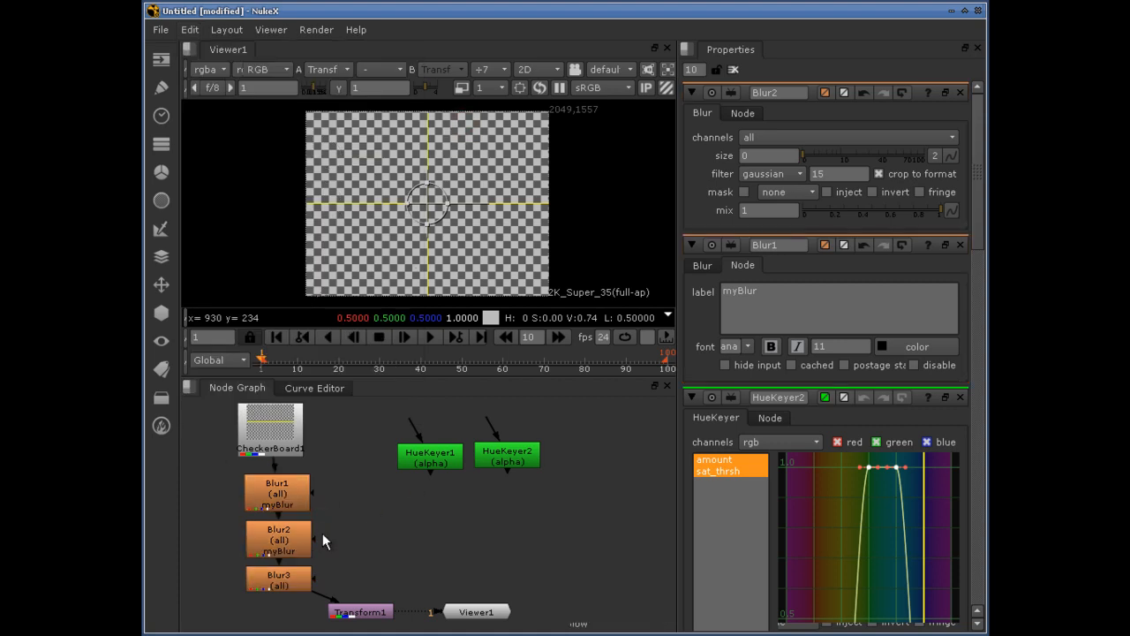
- Nudge Blur1 slightly left, select all nodes of its class with Select Similar, and clear the selection
{"action": "left_click_drag", "start_coordinate": [298, 493], "coordinate": [290, 490]}
{"action": "left_click", "coordinate": [191, 30]}
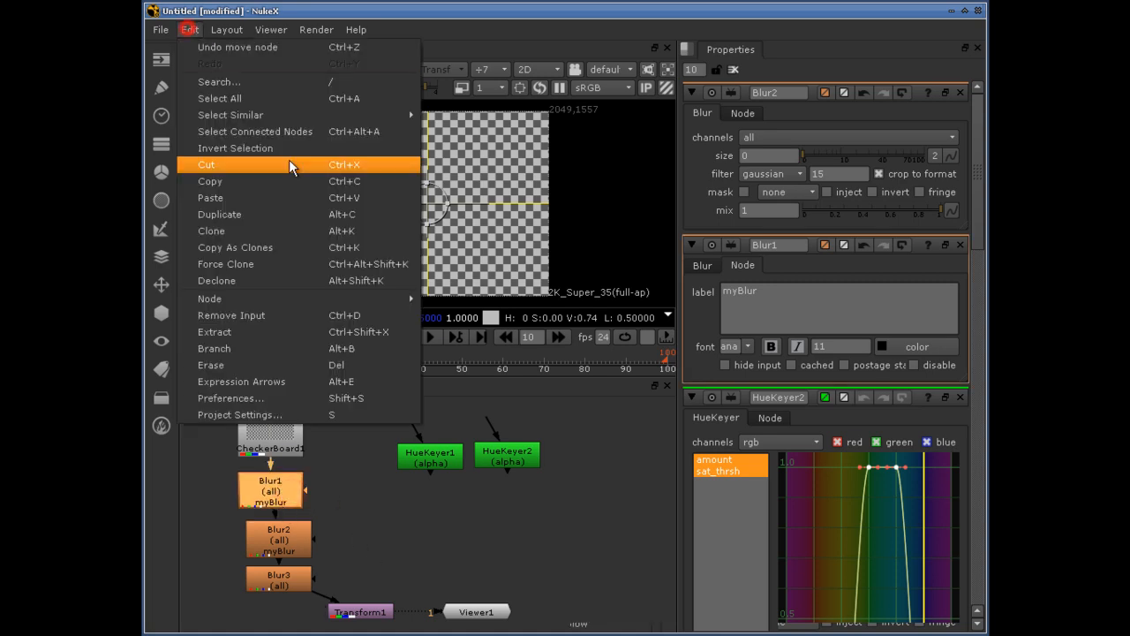
{"action": "mouse_move", "coordinate": [292, 119]}
{"action": "left_click", "coordinate": [455, 148]}
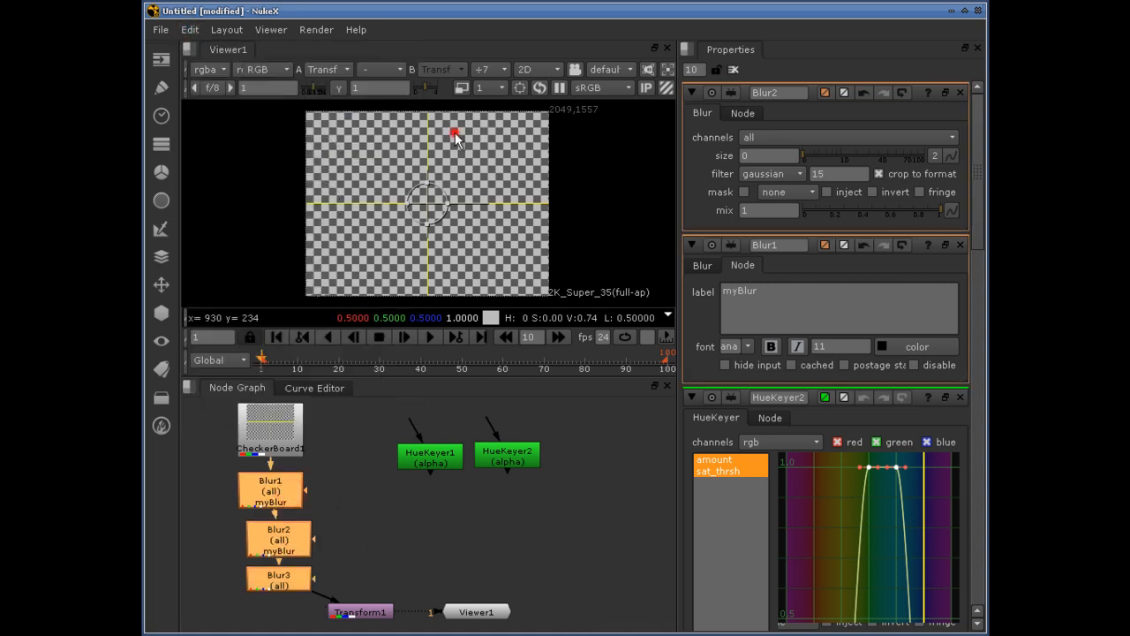
{"action": "left_click", "coordinate": [435, 524]}
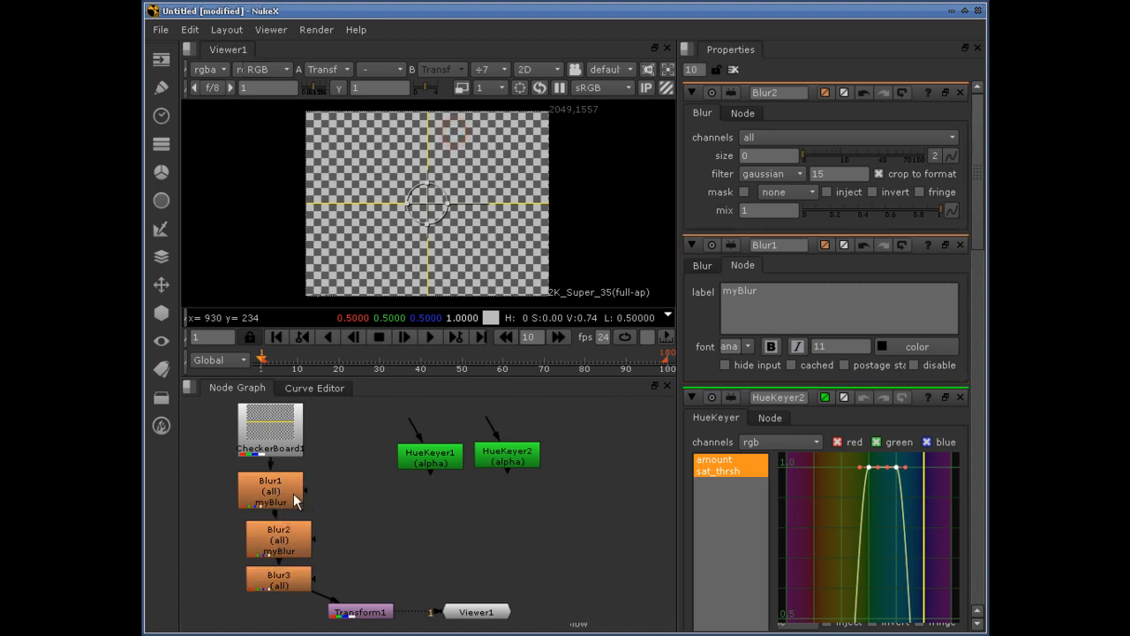
- Select every node that shares Blur1's label with Select Similar, and clear the selection
{"action": "left_click", "coordinate": [296, 491]}
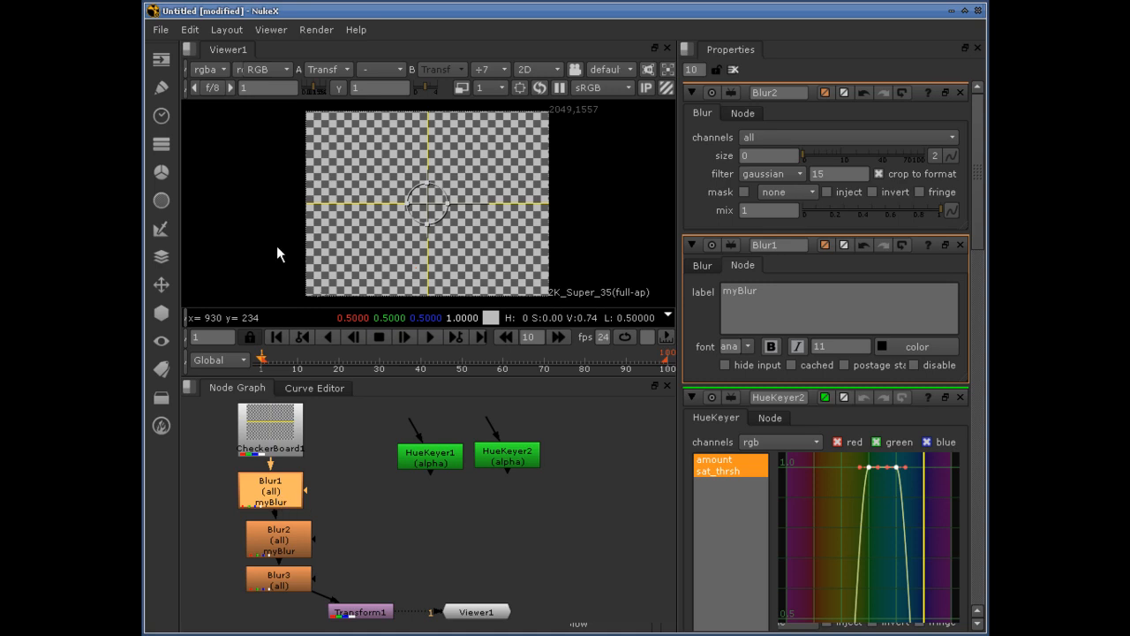
{"action": "left_click", "coordinate": [190, 29]}
{"action": "mouse_move", "coordinate": [200, 117]}
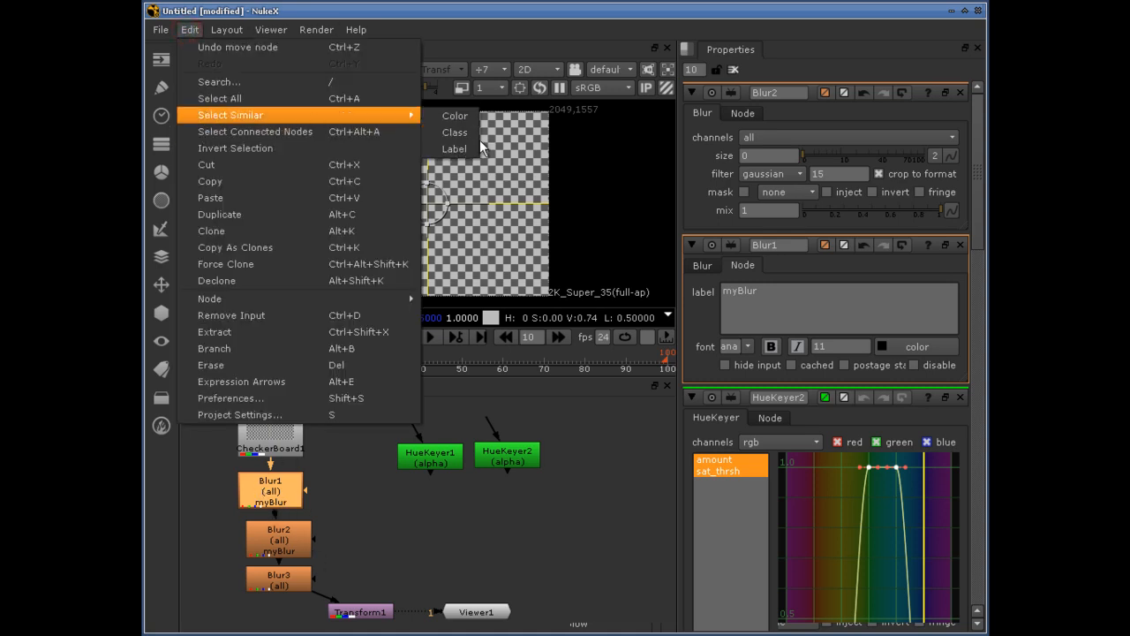
{"action": "left_click", "coordinate": [454, 149]}
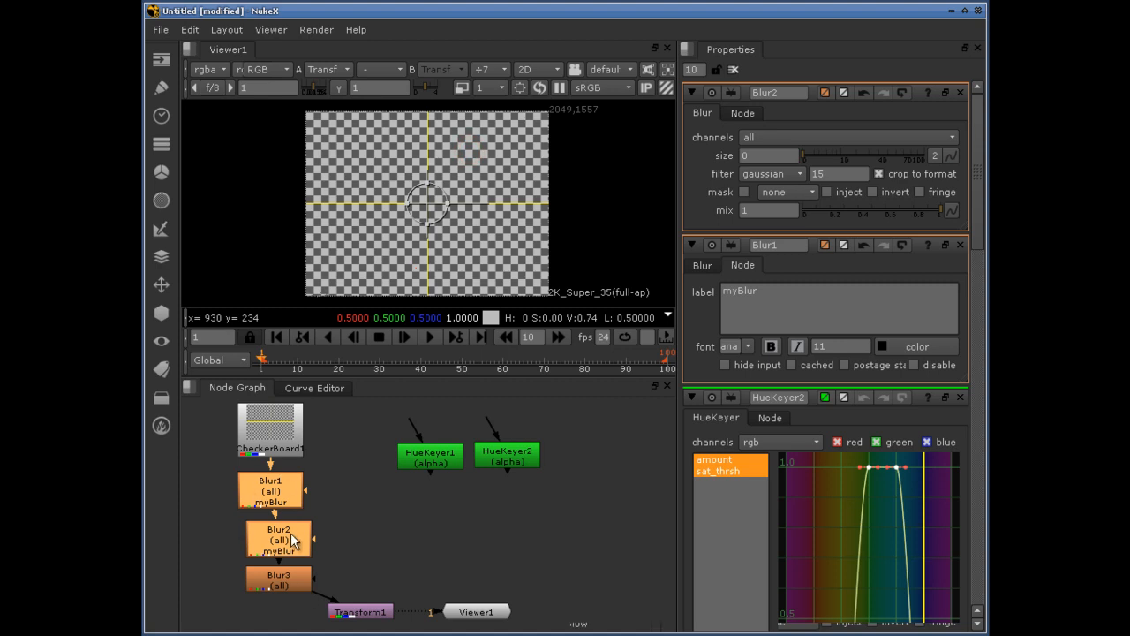
{"action": "left_click", "coordinate": [331, 532]}
- Nudge Blur3 slightly down, select all nodes in the graph with Select All, and clear the selection
{"action": "left_click", "coordinate": [285, 581]}
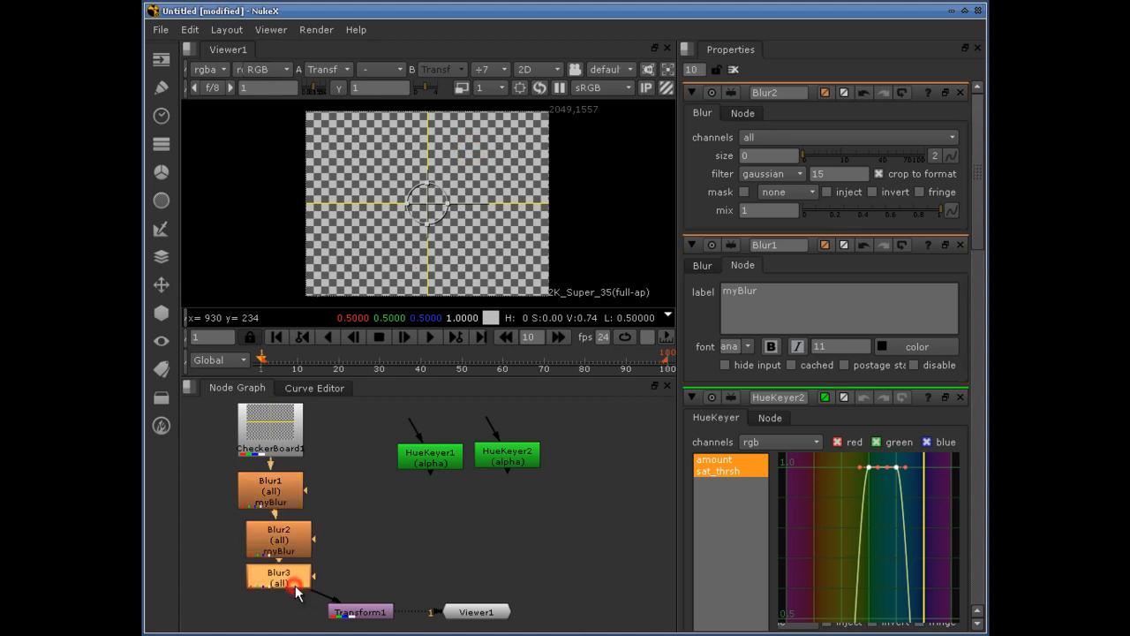
{"action": "left_click", "coordinate": [189, 29]}
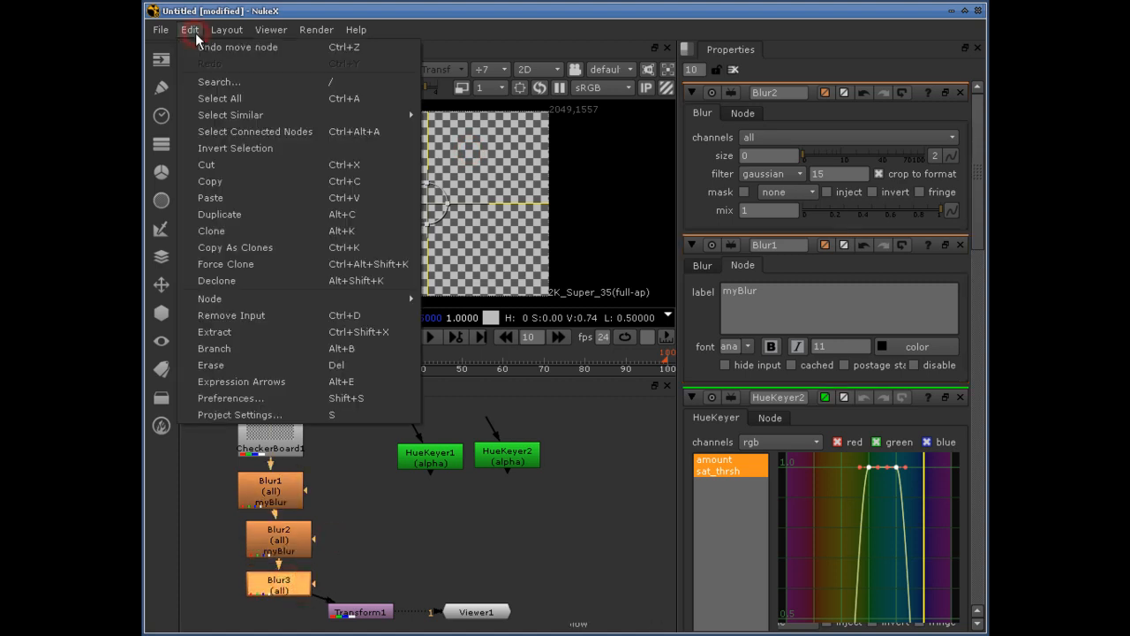
{"action": "left_click", "coordinate": [219, 97]}
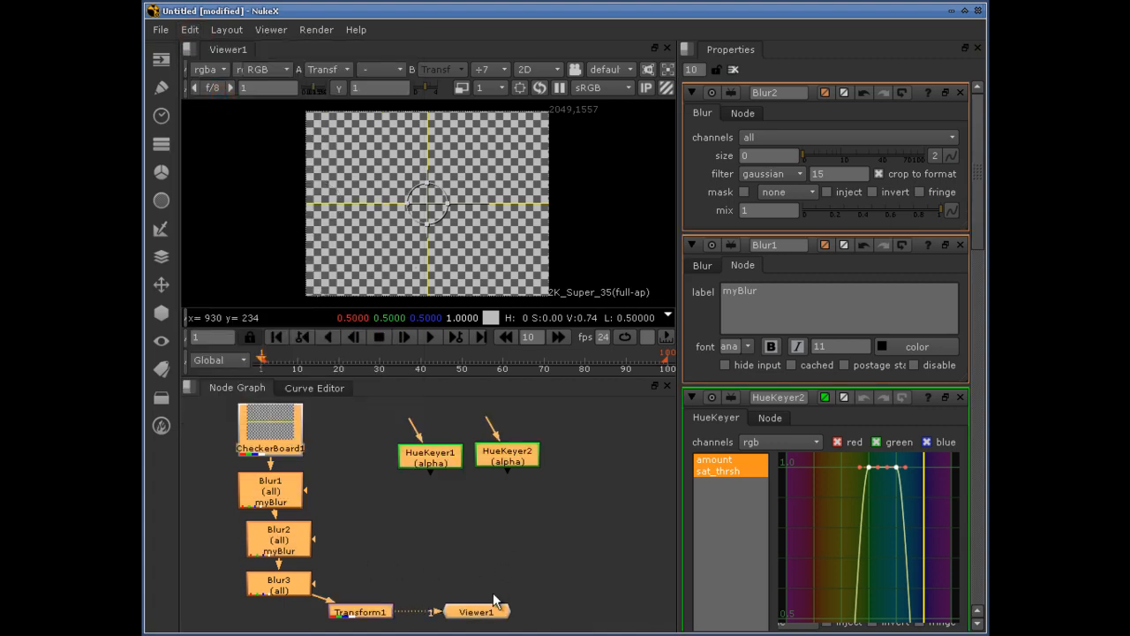
{"action": "left_click", "coordinate": [447, 551]}
- Select all nodes in Blur1's tree with Select Connected Nodes
{"action": "left_click", "coordinate": [304, 548]}
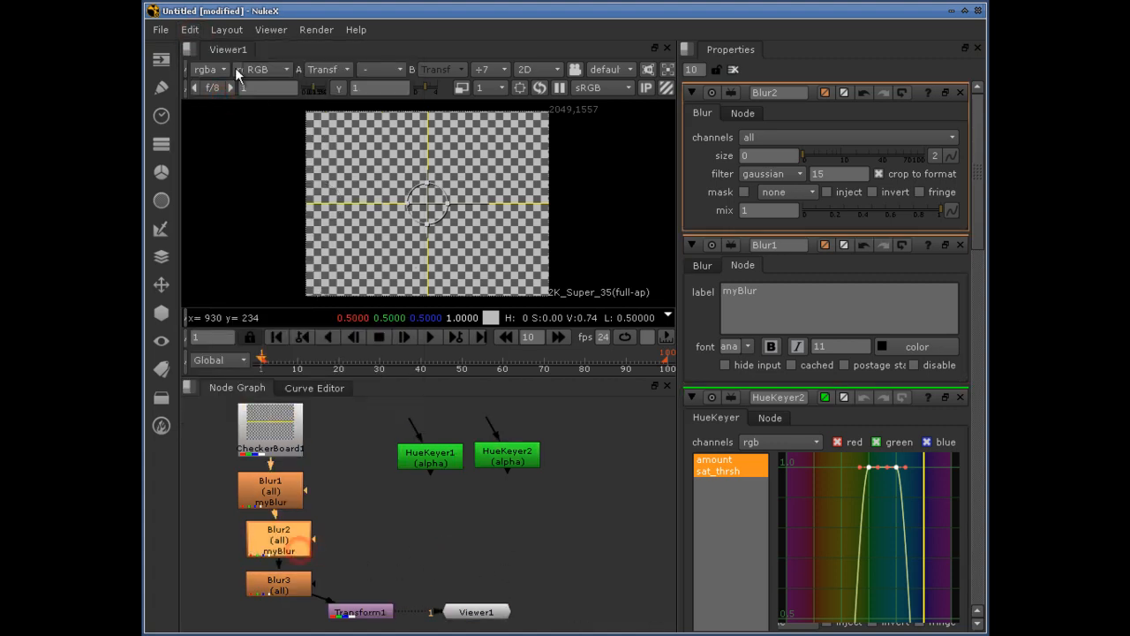
{"action": "left_click", "coordinate": [191, 30]}
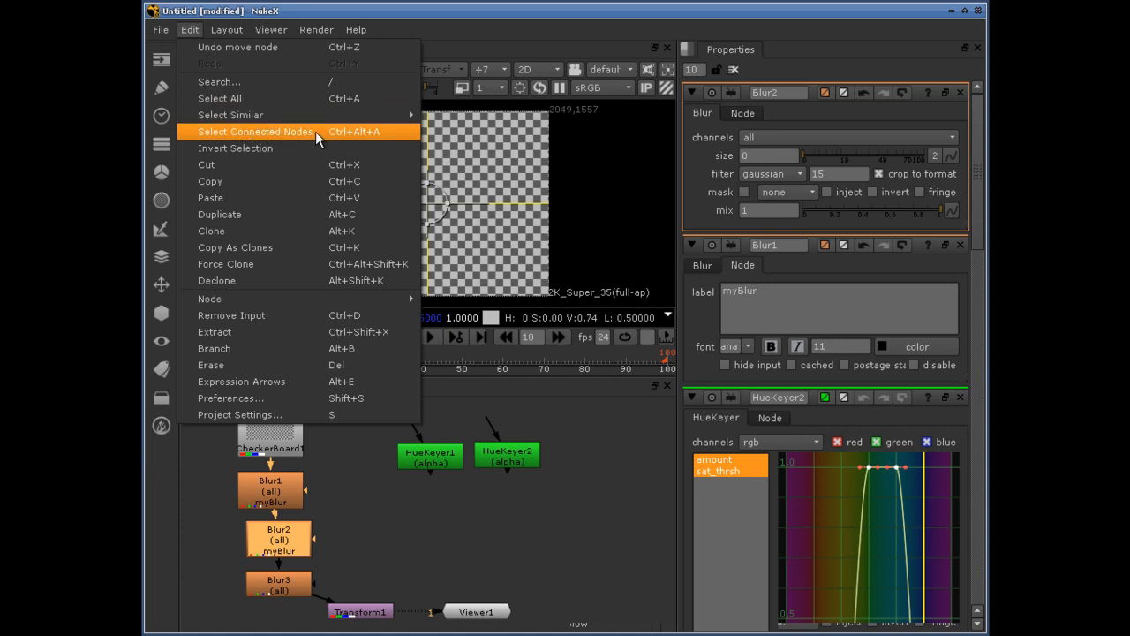
{"action": "left_click", "coordinate": [296, 486]}
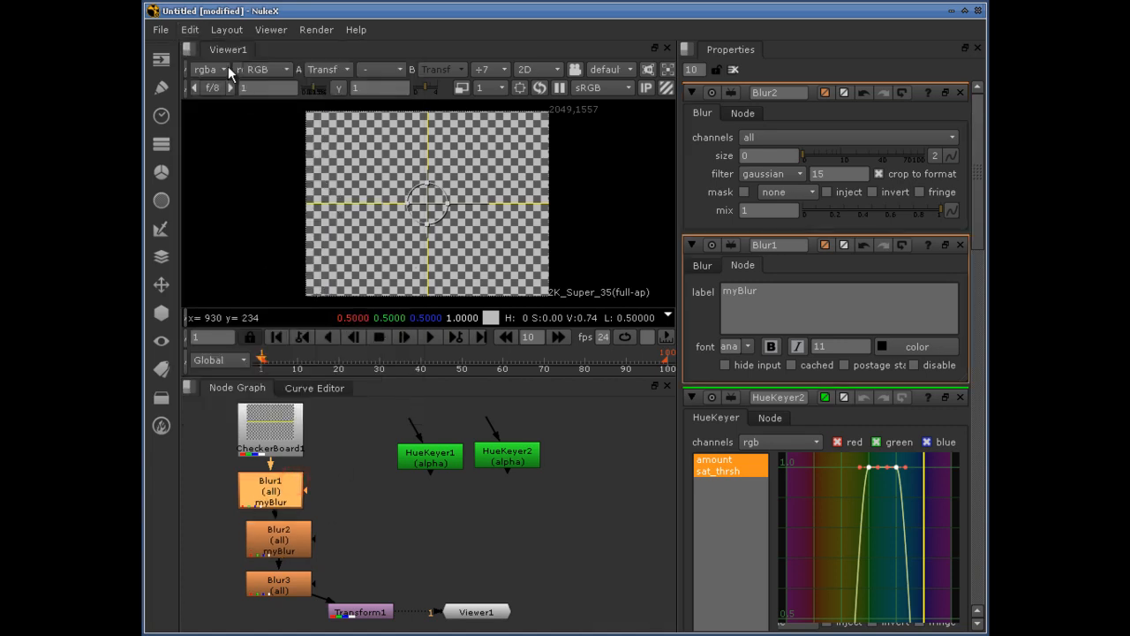
{"action": "left_click", "coordinate": [219, 31]}
{"action": "mouse_move", "coordinate": [189, 31]}
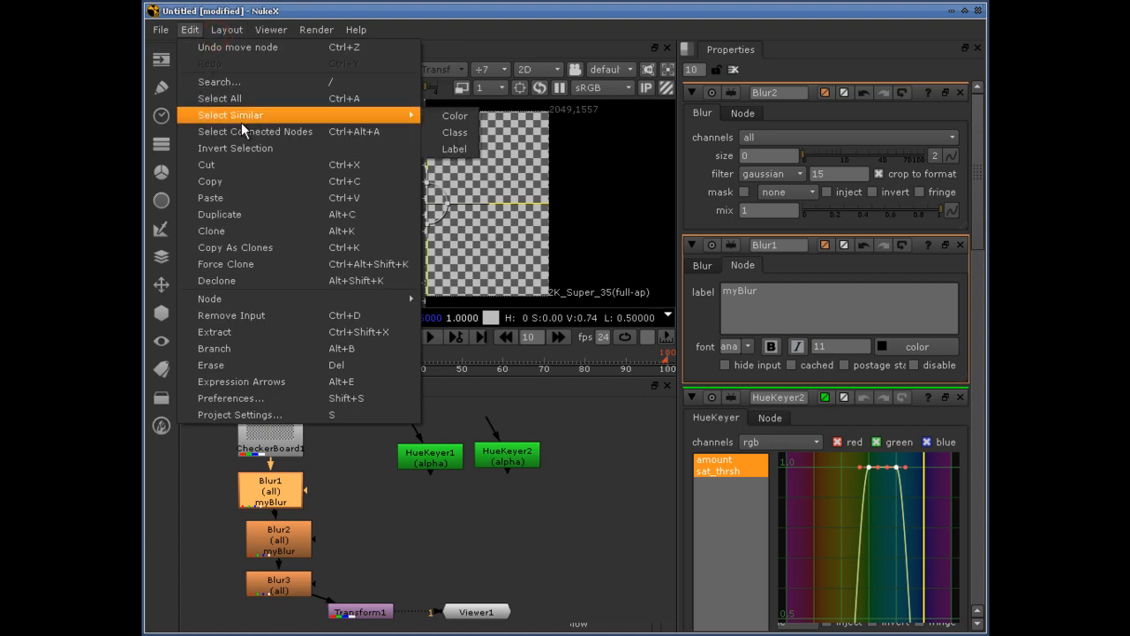
{"action": "left_click", "coordinate": [339, 132]}
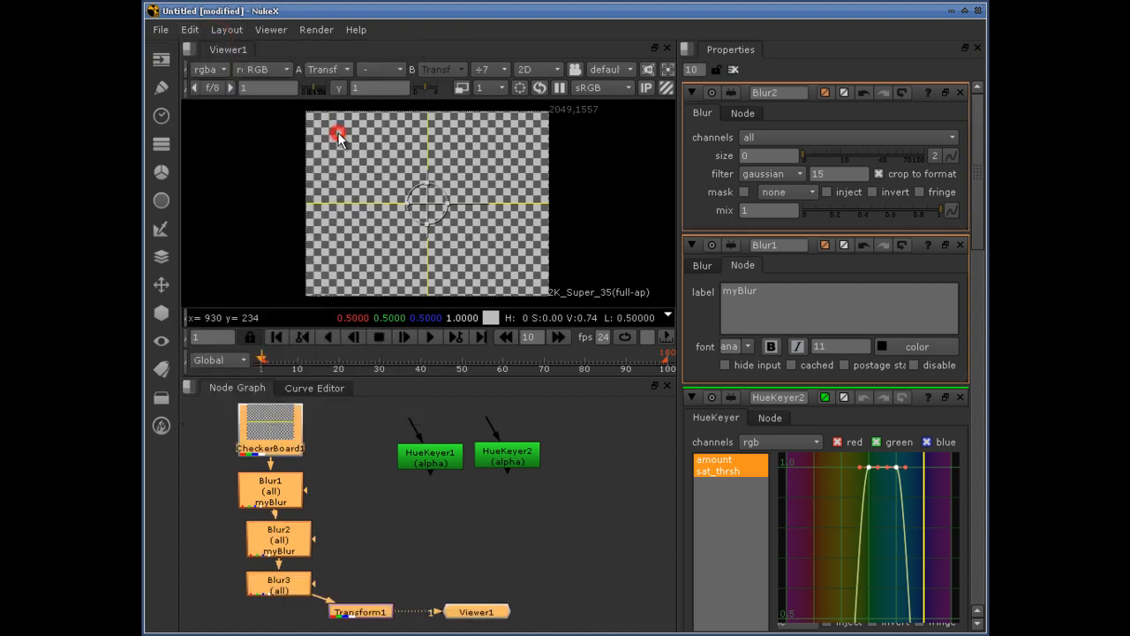
- Select Blur2 and Blur3 together, invert the selection, and clear it
{"action": "left_click", "coordinate": [282, 590]}
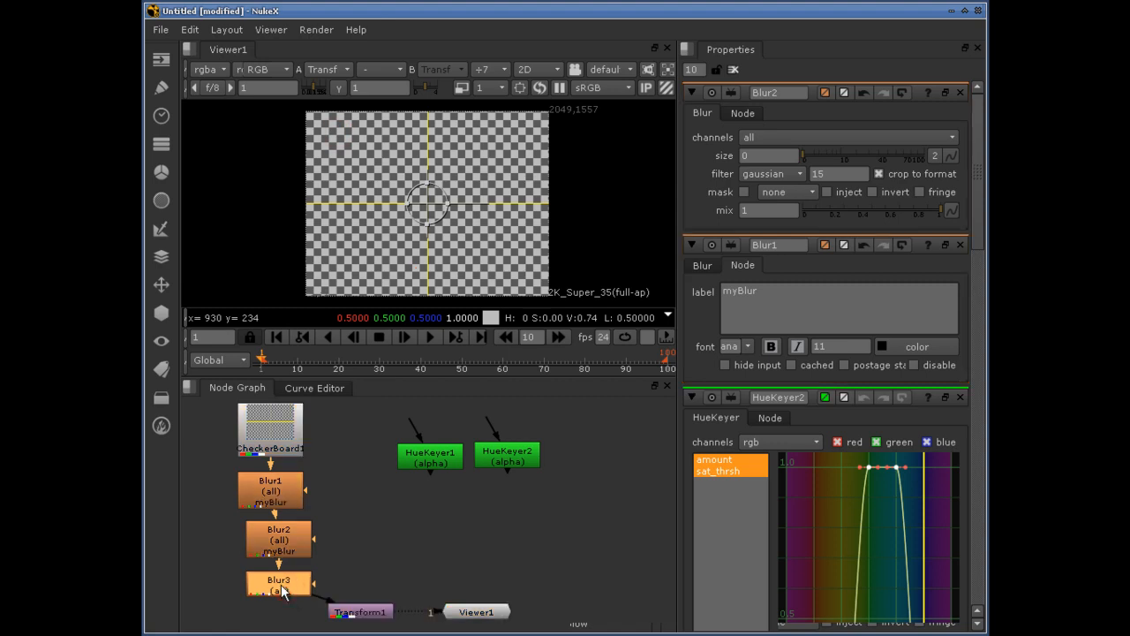
{"action": "left_click_drag", "start_coordinate": [331, 525], "coordinate": [238, 606]}
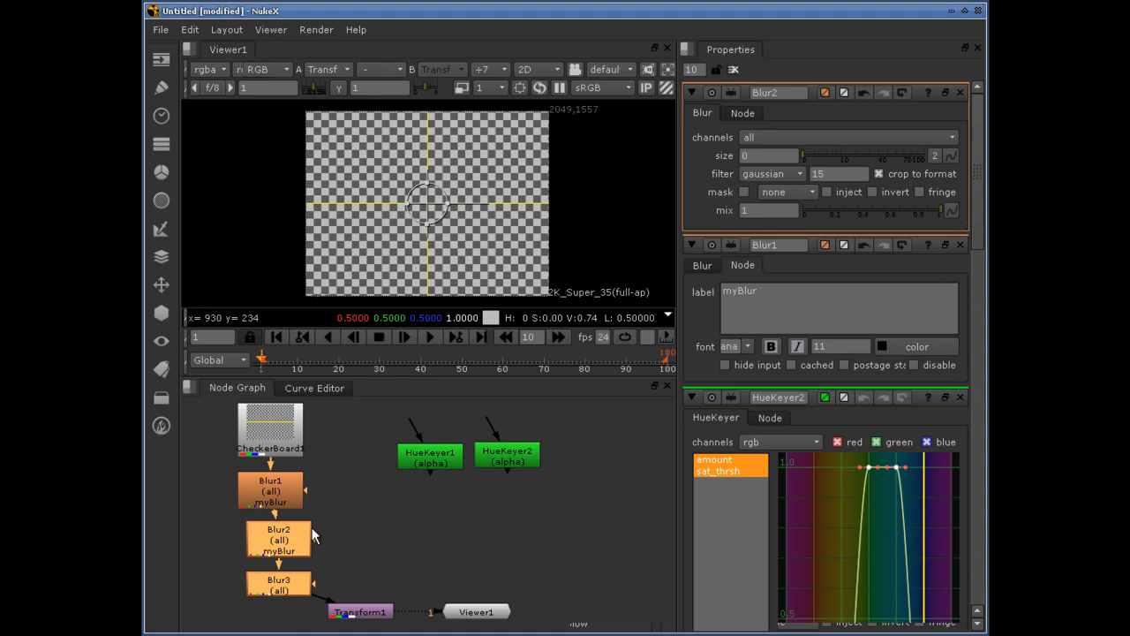
{"action": "left_click", "coordinate": [190, 29]}
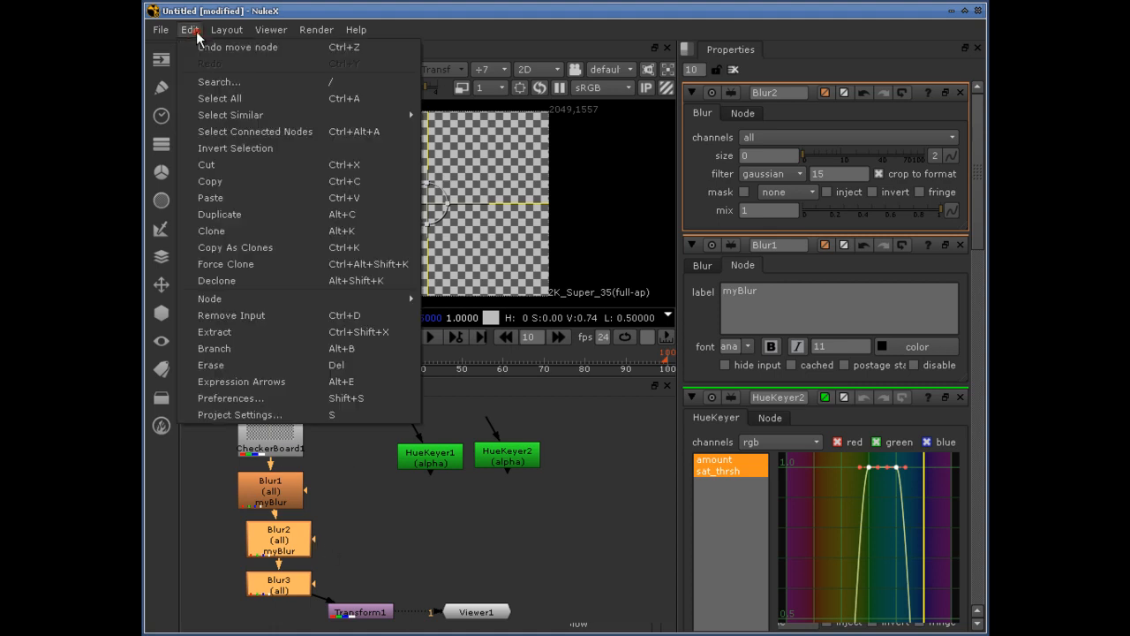
{"action": "left_click", "coordinate": [211, 147]}
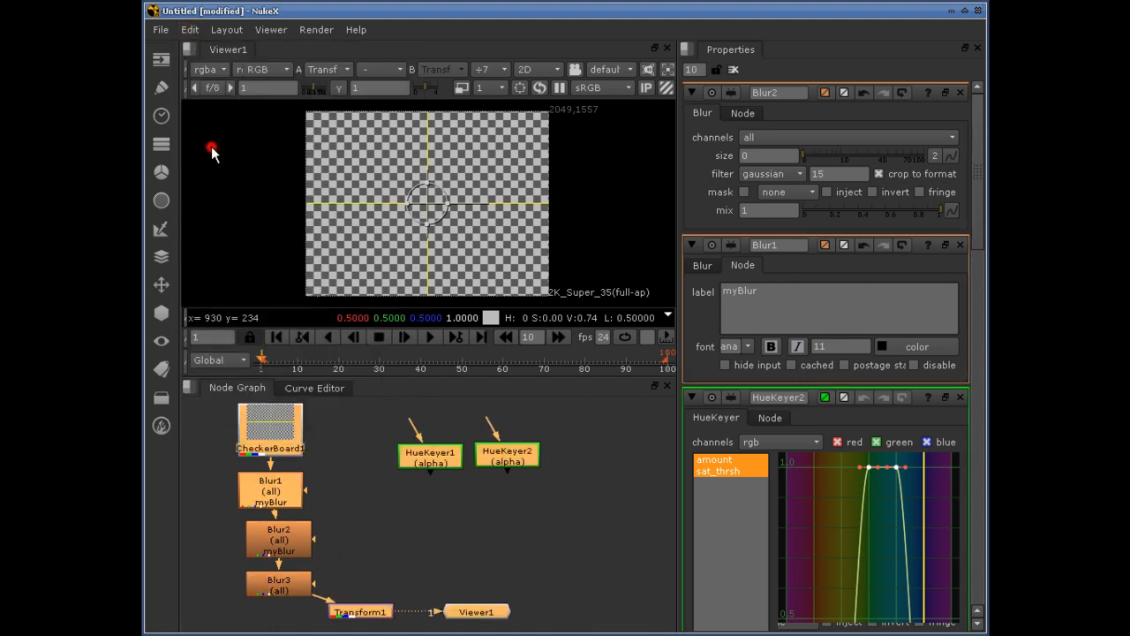
{"action": "left_click", "coordinate": [395, 530]}
- Line up CheckerBoard1 and the three Blur nodes in a vertical column and shift Transform1 slightly right
{"action": "left_click_drag", "start_coordinate": [289, 440], "coordinate": [289, 428]}
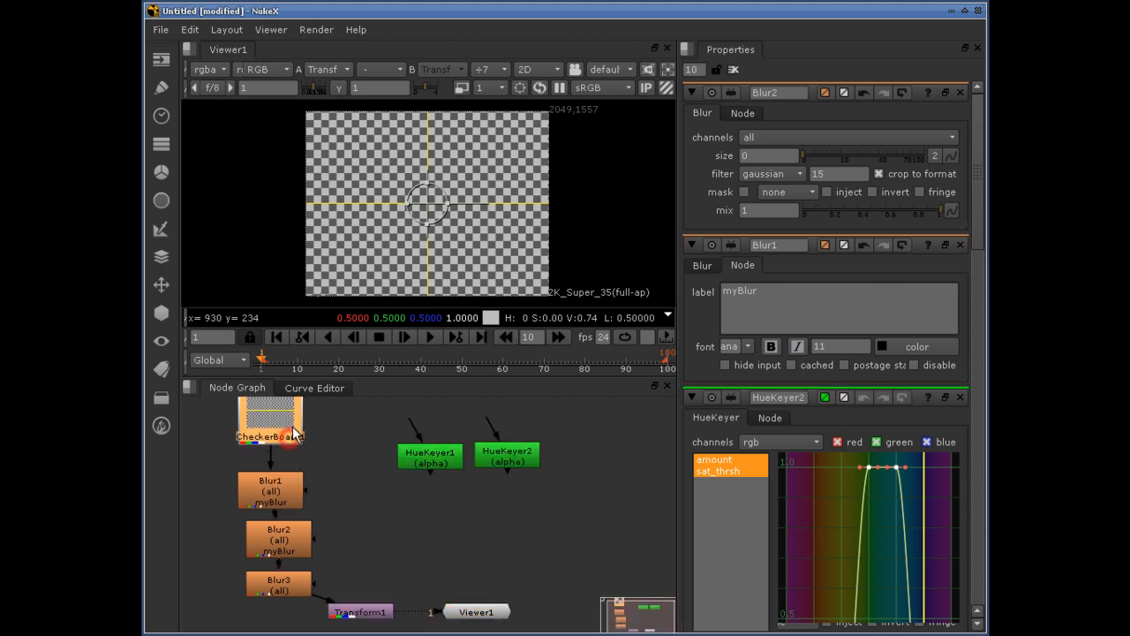
{"action": "left_click_drag", "start_coordinate": [295, 507], "coordinate": [294, 499]}
{"action": "left_click_drag", "start_coordinate": [286, 555], "coordinate": [277, 552]}
{"action": "left_click_drag", "start_coordinate": [293, 593], "coordinate": [357, 622]}
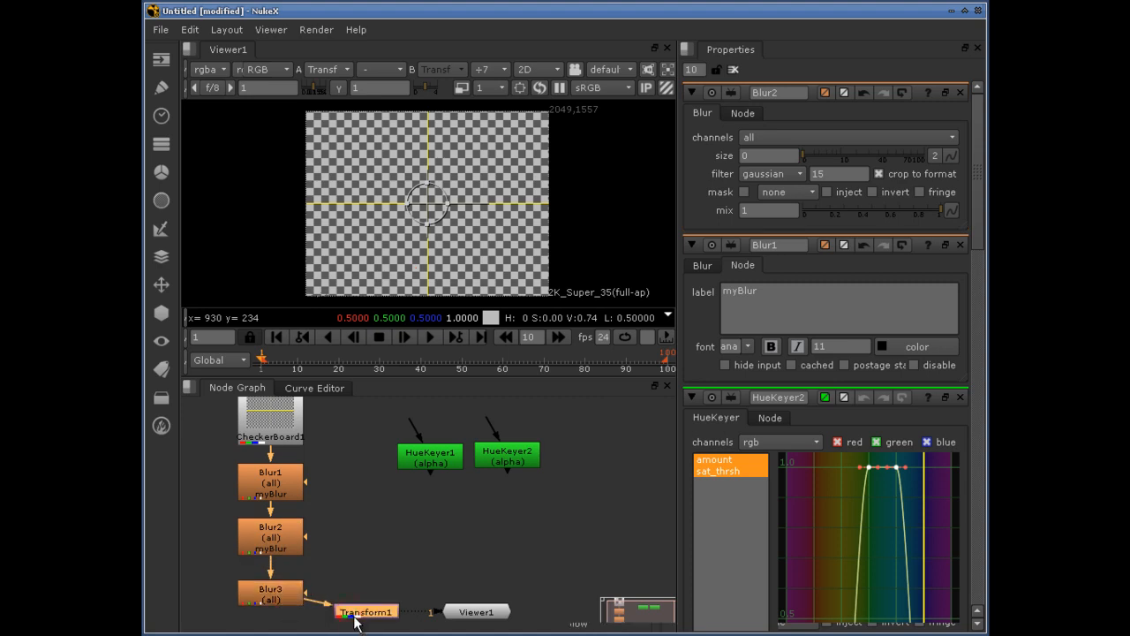
- Replace Blur2 with a new Transform node and center it between Blur1 and Blur3
{"action": "left_click", "coordinate": [275, 548]}
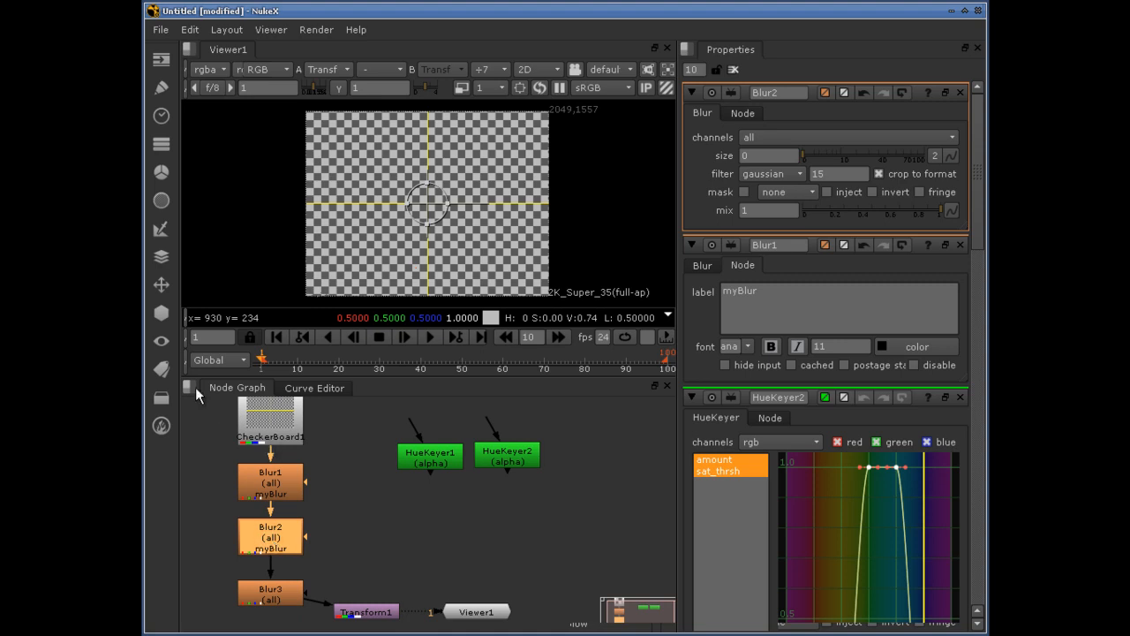
{"action": "left_click", "coordinate": [161, 289]}
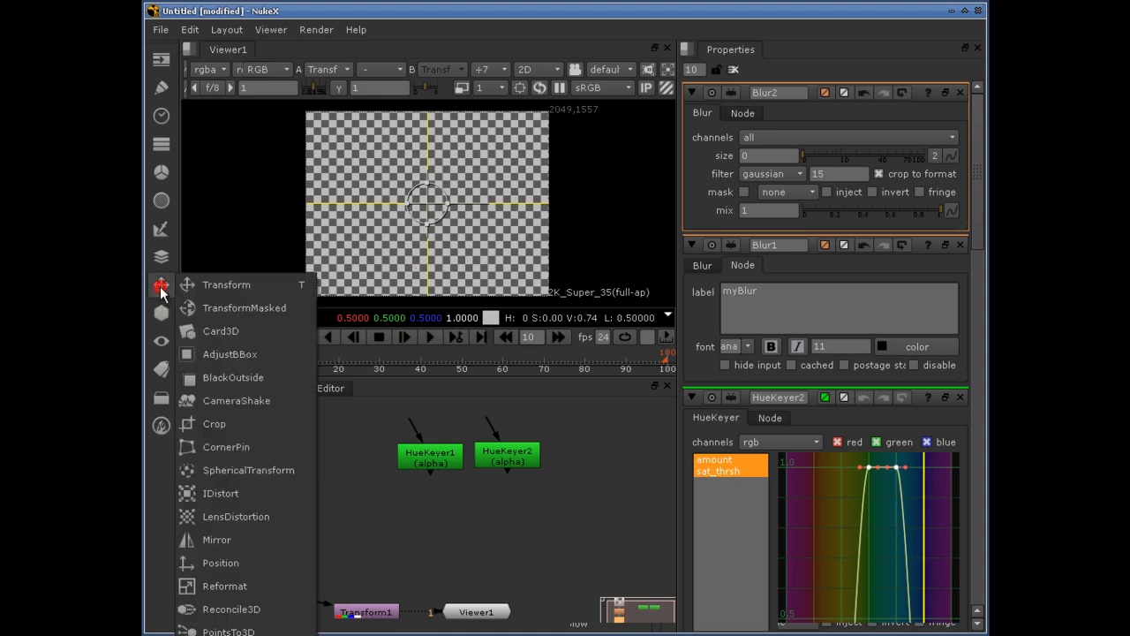
{"action": "left_click", "coordinate": [227, 284]}
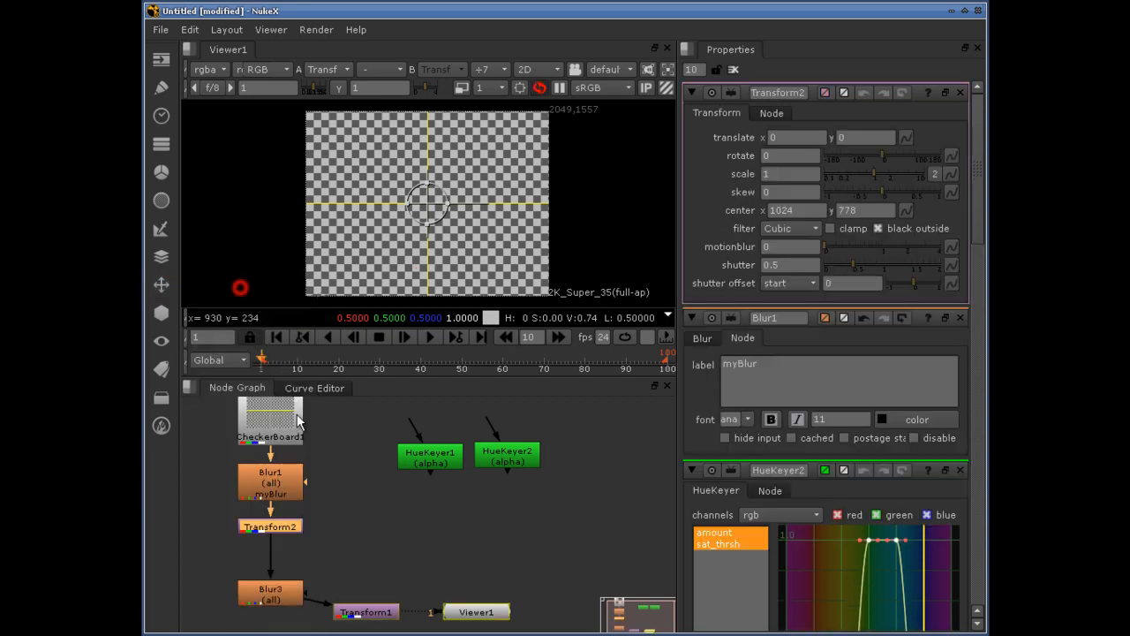
{"action": "mouse_move", "coordinate": [281, 527]}
{"action": "left_mouse_down"}
{"action": "mouse_move", "coordinate": [294, 541]}
{"action": "mouse_move", "coordinate": [281, 536]}
{"action": "left_mouse_up"}
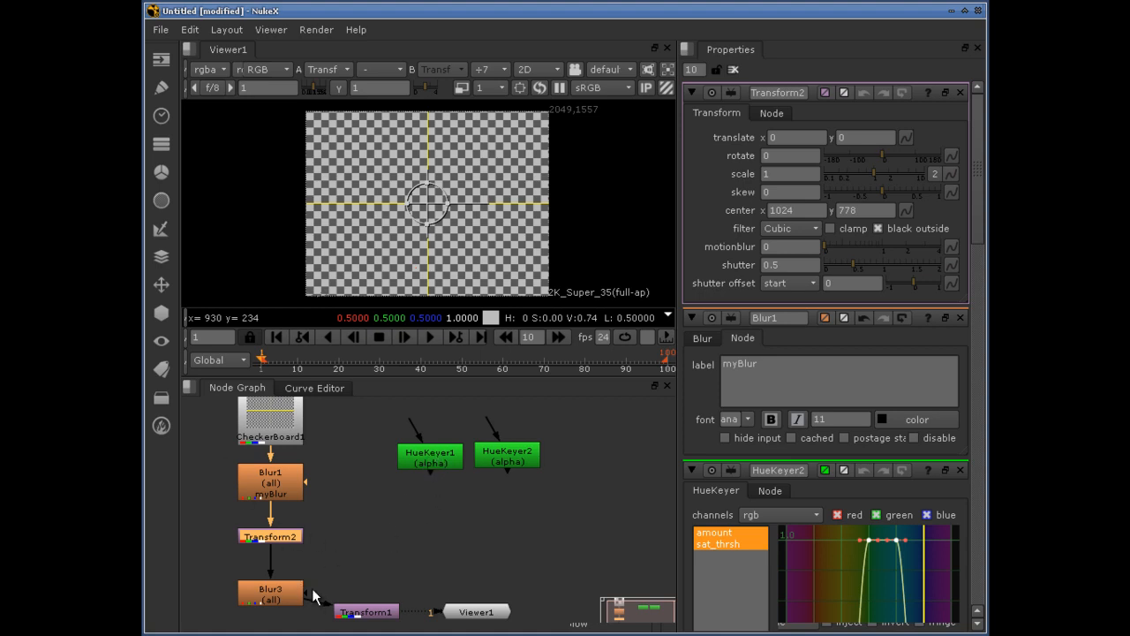
- Swap HueKeyer1 with Transform2 in the tree below Blur1, and swap the two nodes back
{"action": "left_click", "coordinate": [437, 456]}
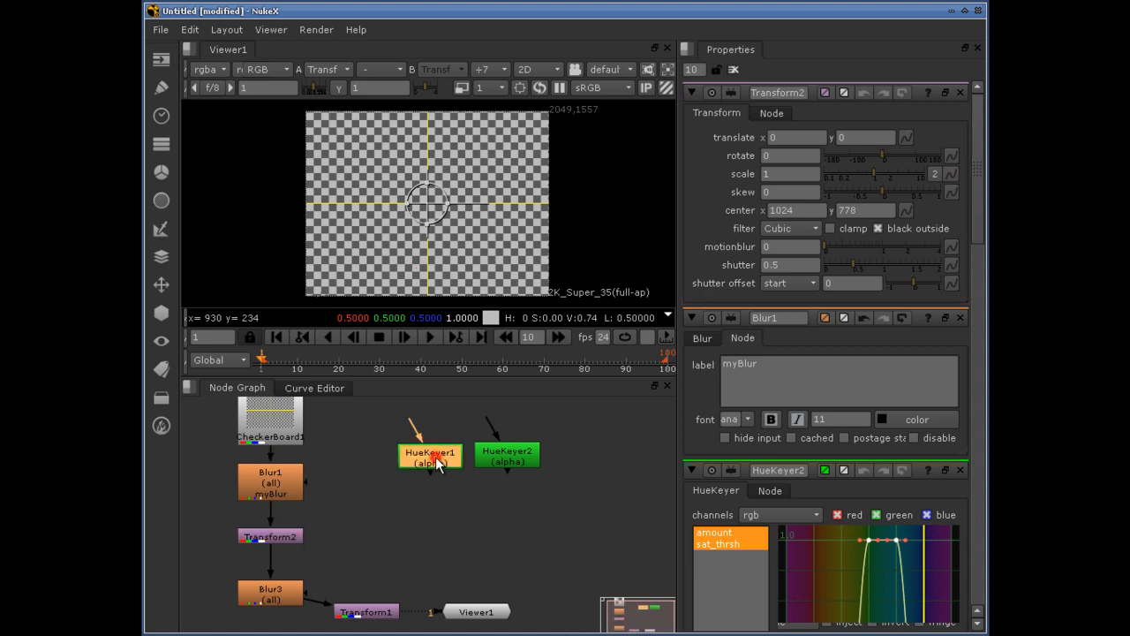
{"action": "left_click_drag", "start_coordinate": [435, 456], "coordinate": [277, 540]}
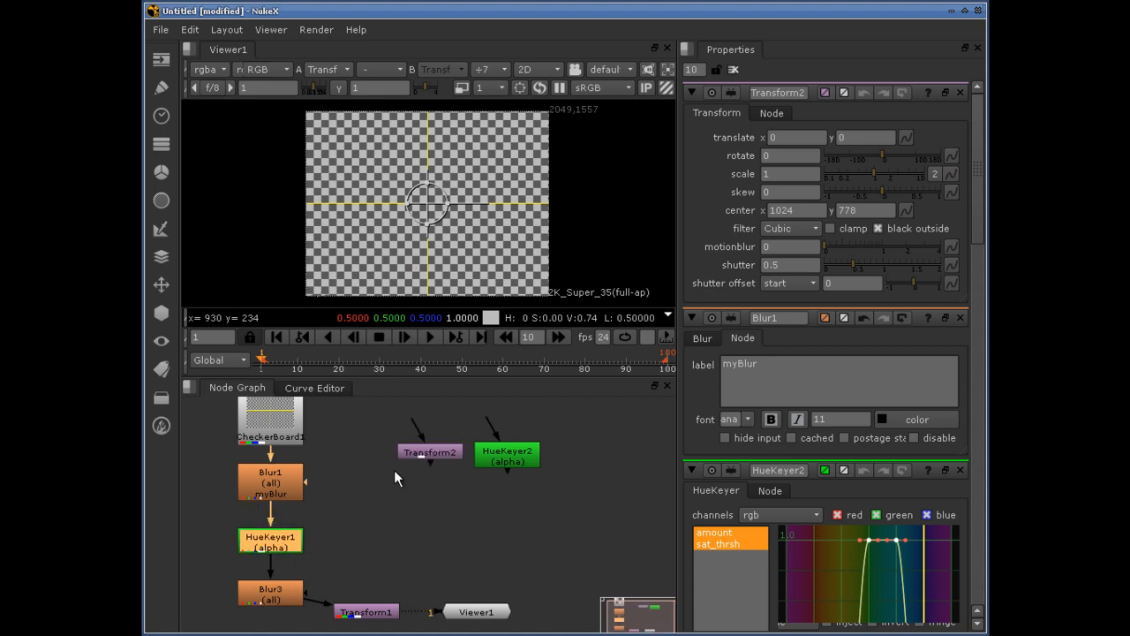
{"action": "left_click", "coordinate": [437, 455]}
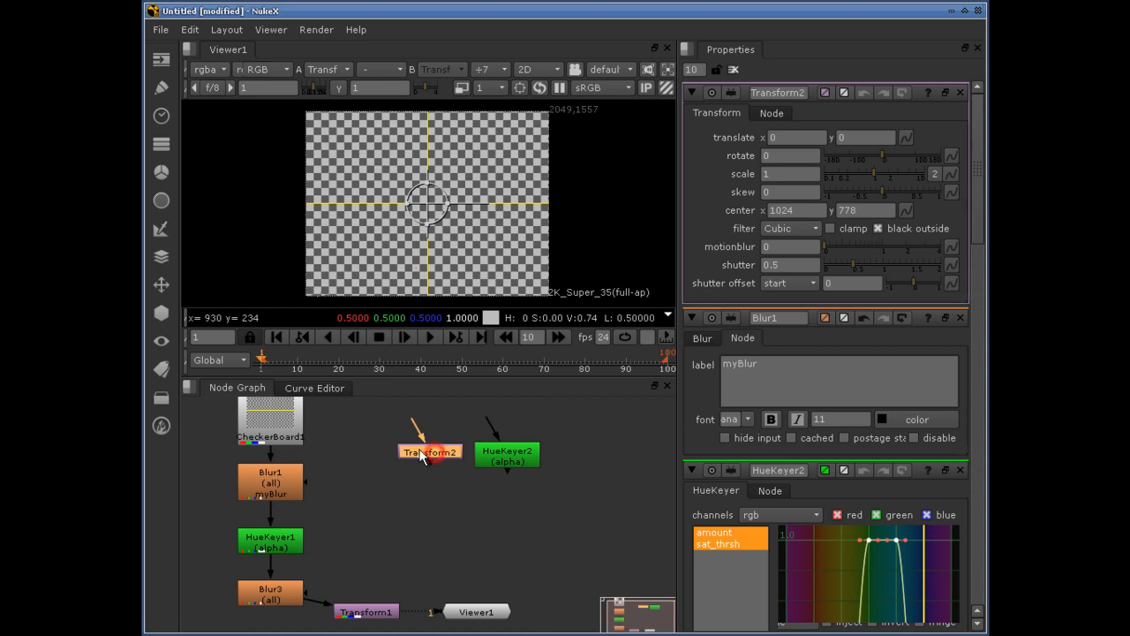
{"action": "left_click_drag", "start_coordinate": [425, 460], "coordinate": [270, 542]}
{"action": "left_click", "coordinate": [428, 457]}
{"action": "left_click", "coordinate": [295, 536]}
- Move Transform1 and Viewer1 right and level with Blur3, leaving a gap after Blur3
{"action": "left_click_drag", "start_coordinate": [476, 611], "coordinate": [528, 611]}
{"action": "left_click_drag", "start_coordinate": [359, 613], "coordinate": [417, 596]}
{"action": "left_click_drag", "start_coordinate": [514, 614], "coordinate": [521, 596]}
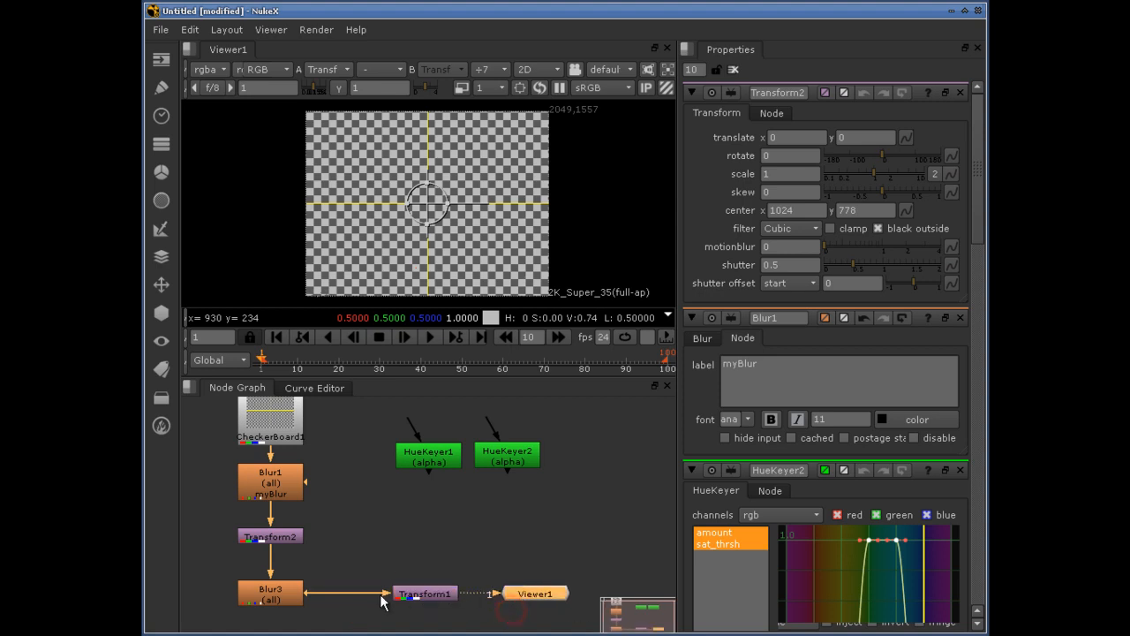
{"action": "left_click_drag", "start_coordinate": [432, 600], "coordinate": [453, 604]}
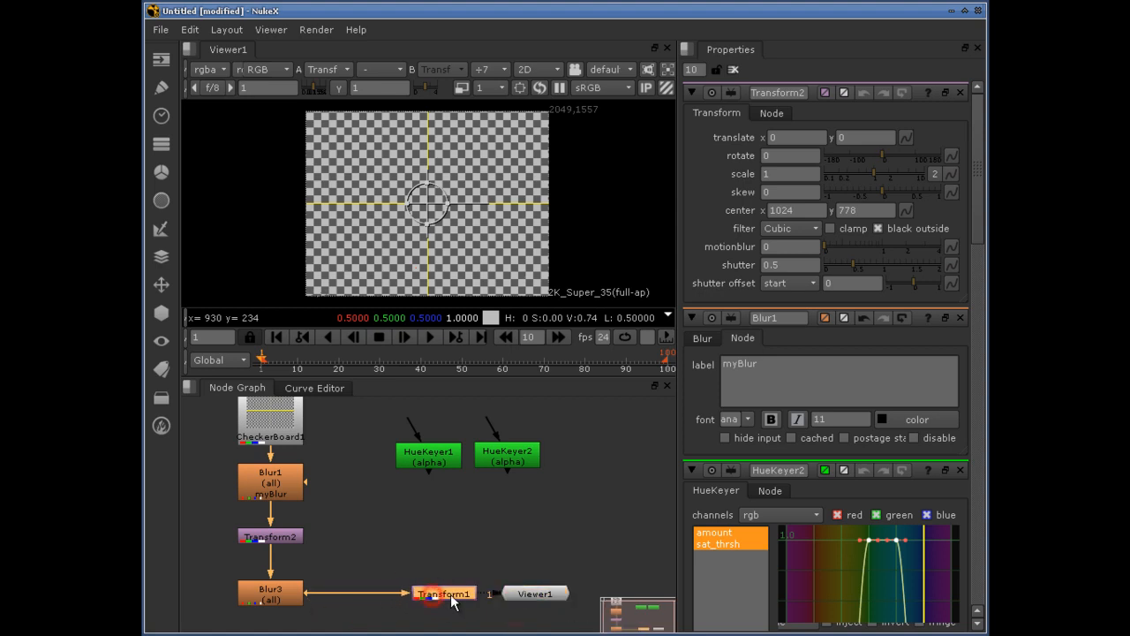
- Insert HueKeyer1 into the connection between Blur3 and Transform1
{"action": "left_click", "coordinate": [442, 462]}
{"action": "left_click_drag", "start_coordinate": [442, 462], "coordinate": [372, 602]}
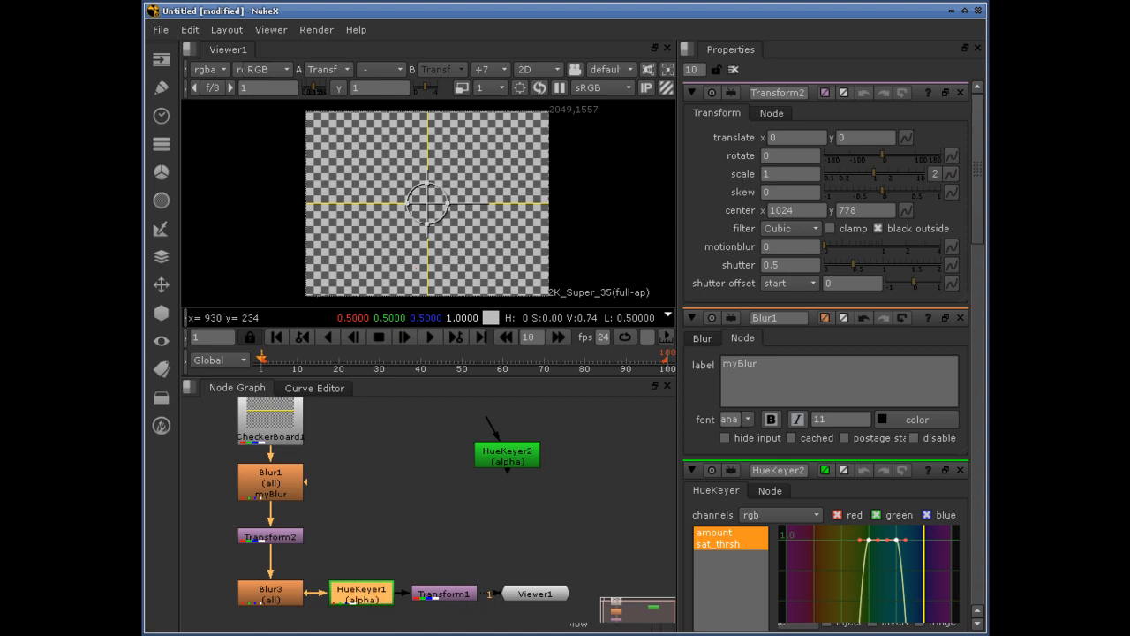
{"action": "mouse_move", "coordinate": [353, 592]}
{"action": "left_mouse_down"}
{"action": "mouse_move", "coordinate": [360, 555]}
{"action": "mouse_move", "coordinate": [355, 600]}
{"action": "left_mouse_up"}
- Extract HueKeyer1 from the tree, place it beside HueKeyer2, and move Transform1 closer to Blur3
{"action": "key", "text": "ctrl+shift+x"}
{"action": "left_click_drag", "start_coordinate": [418, 599], "coordinate": [412, 436]}
{"action": "left_click_drag", "start_coordinate": [428, 519], "coordinate": [425, 595]}
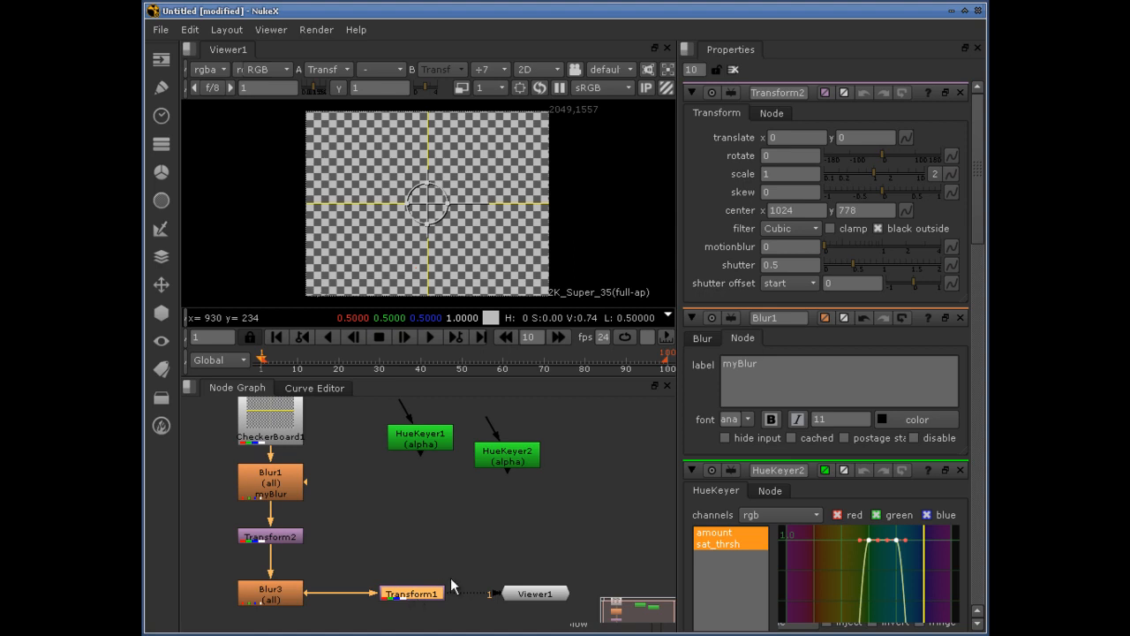
- Select both HueKeyer nodes and delete them
{"action": "left_click_drag", "start_coordinate": [391, 503], "coordinate": [550, 378]}
{"action": "left_click_drag", "start_coordinate": [379, 406], "coordinate": [566, 512]}
{"action": "key", "text": "Delete"}
- Delete all Blur and Transform nodes between CheckerBoard1 and Viewer1, and reposition CheckerBoard1
{"action": "scroll", "coordinate": [396, 542], "scroll_direction": "down", "scroll_amount": 2}
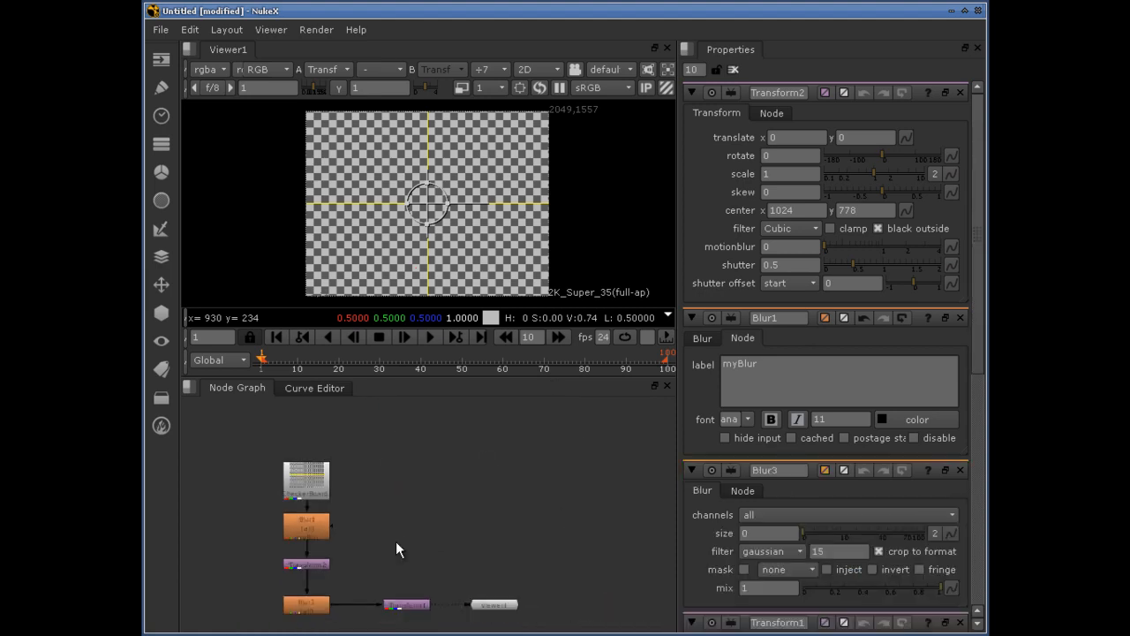
{"action": "scroll", "coordinate": [338, 488], "scroll_direction": "up", "scroll_amount": 2}
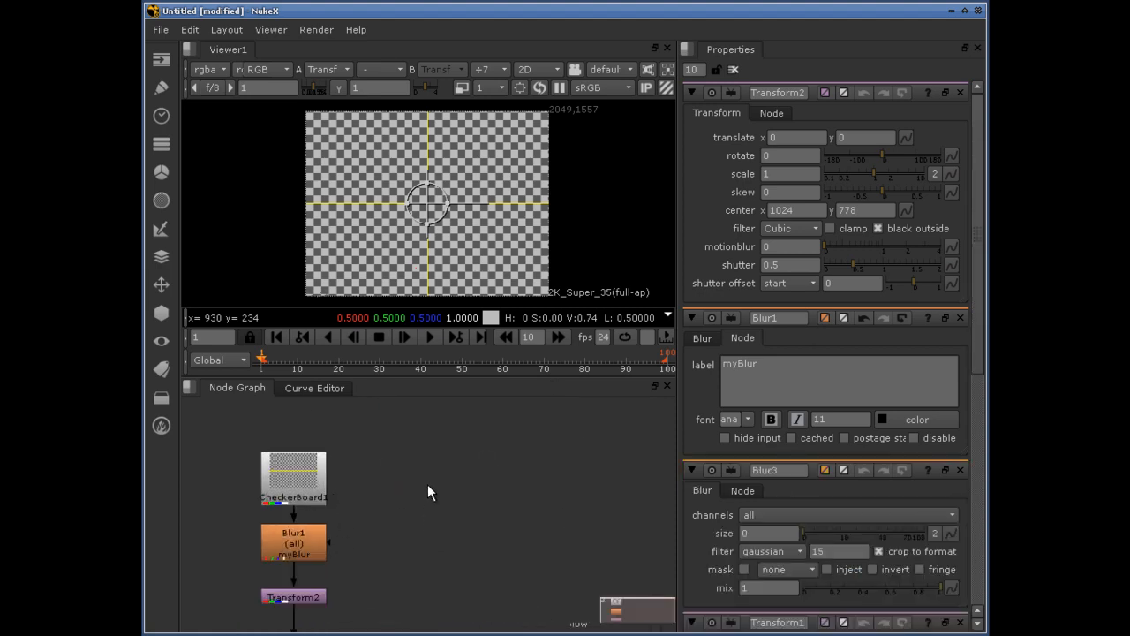
{"action": "left_click_drag", "start_coordinate": [422, 504], "coordinate": [442, 430]}
{"action": "left_click_drag", "start_coordinate": [206, 429], "coordinate": [499, 601]}
{"action": "key", "text": "Delete"}
{"action": "left_click_drag", "start_coordinate": [336, 409], "coordinate": [311, 431]}
{"action": "left_click", "coordinate": [357, 534]}
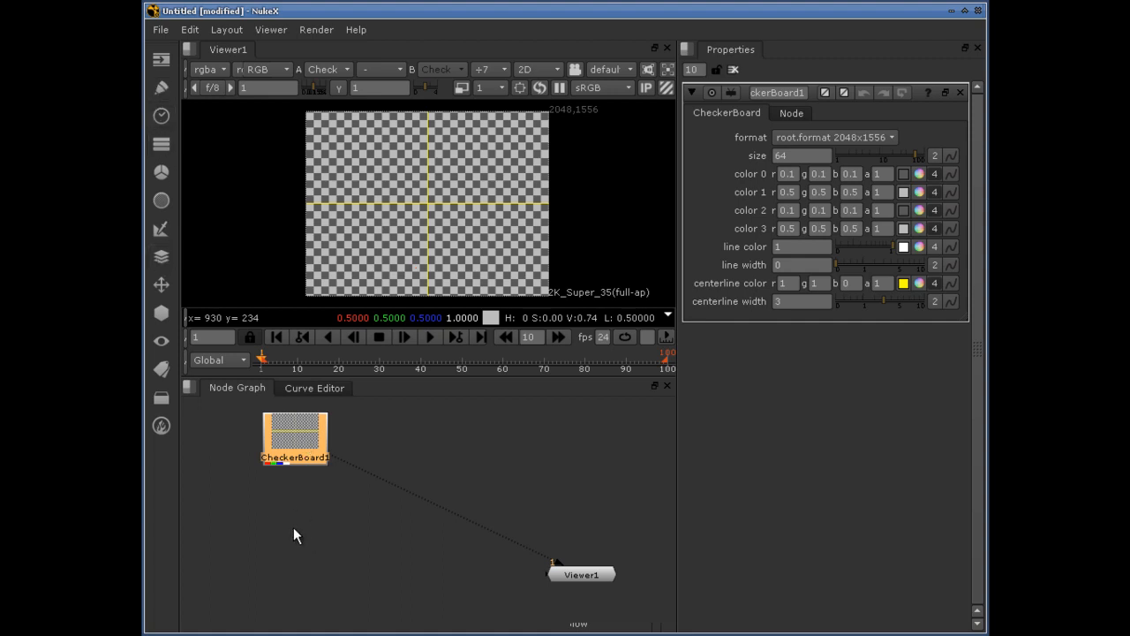
- Add a Blur node after CheckerBoard1, move it further down, and add a second Blur node after it
{"action": "left_click_drag", "start_coordinate": [296, 442], "coordinate": [300, 437]}
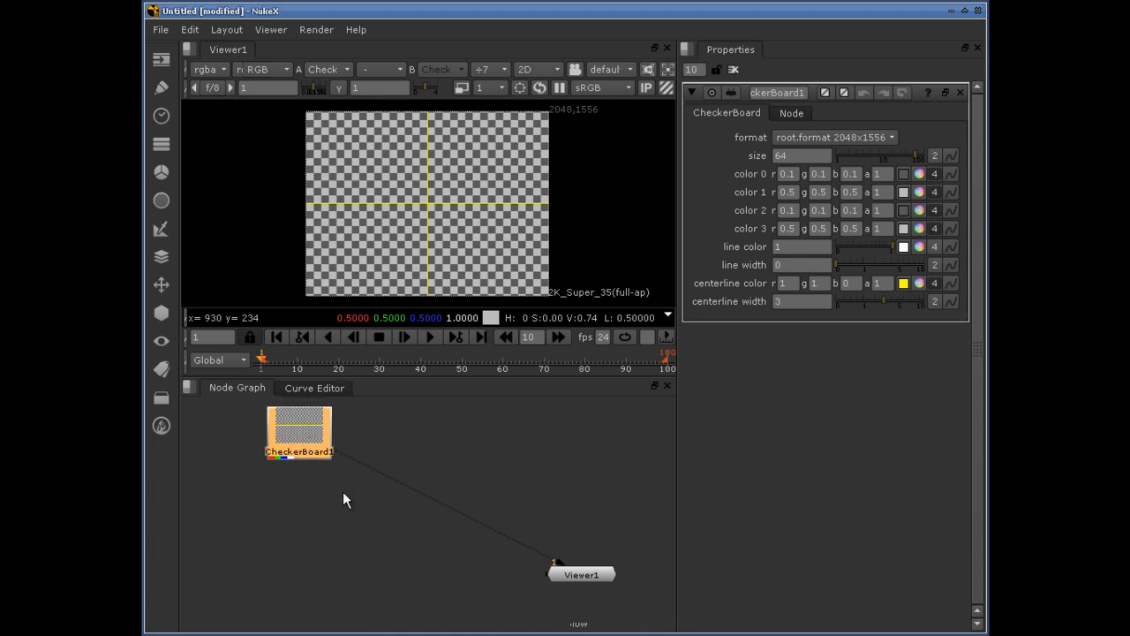
{"action": "key", "text": "b"}
{"action": "left_click_drag", "start_coordinate": [310, 483], "coordinate": [305, 551]}
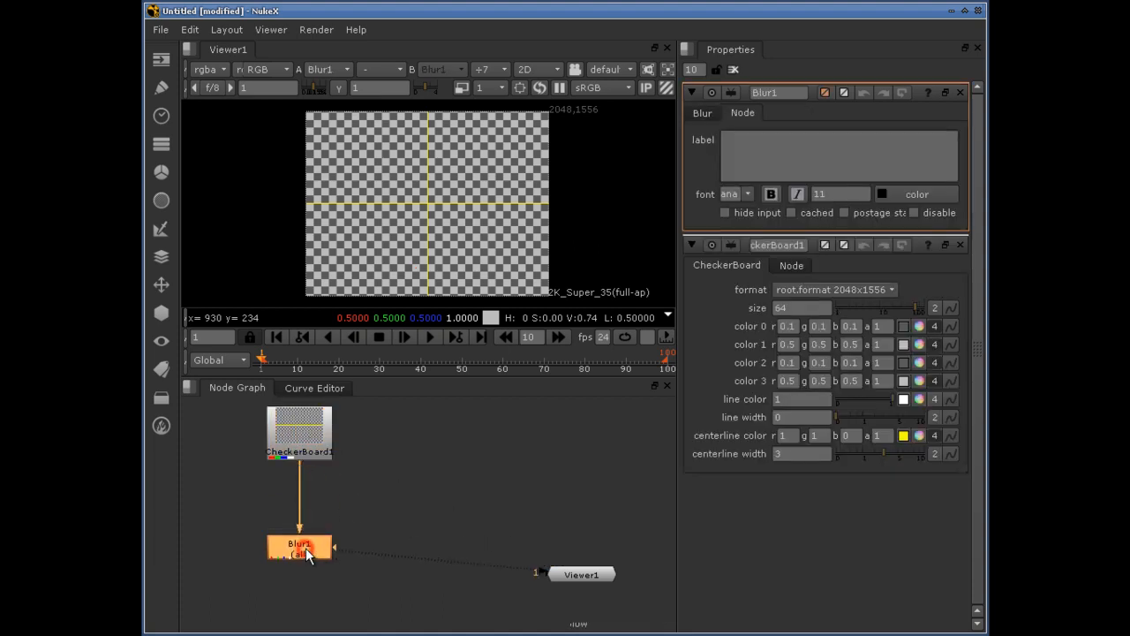
{"action": "key", "text": "b"}
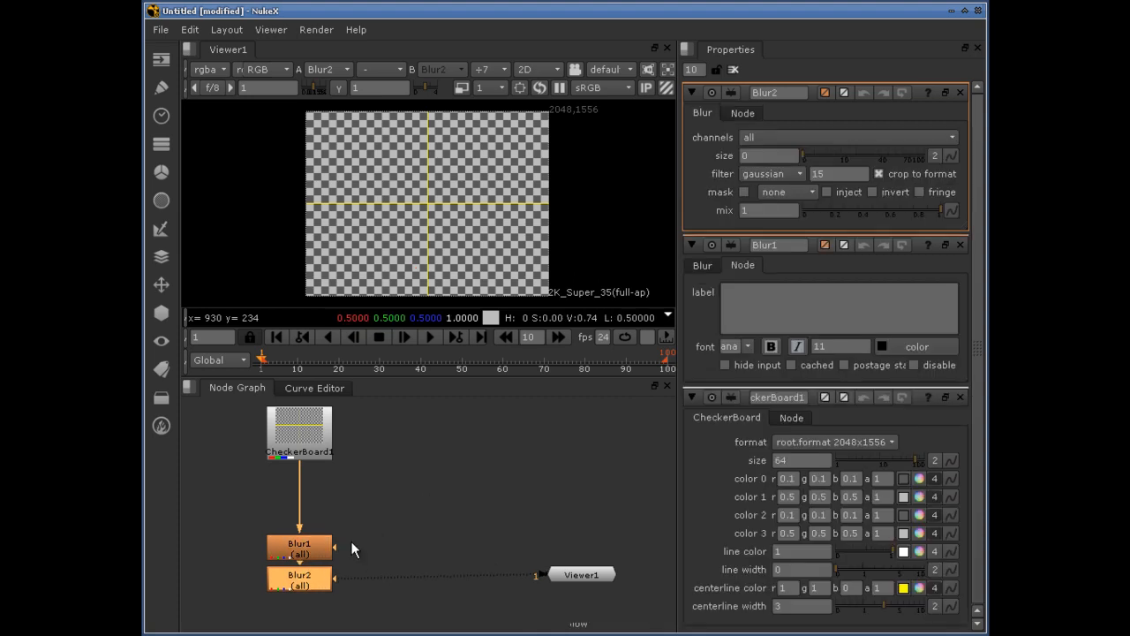
- Delete both Blur nodes between CheckerBoard1 and Viewer1
{"action": "key", "text": "Delete"}
{"action": "left_click", "coordinate": [299, 547]}
{"action": "key", "text": "Delete"}
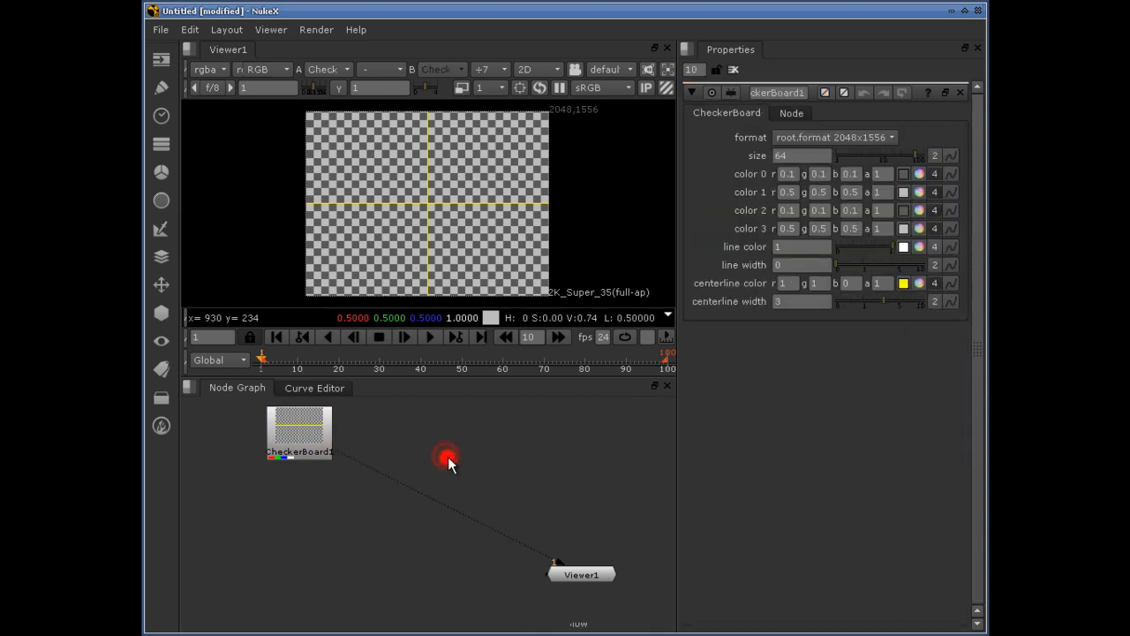
- Add an unconnected Blur node, place it below CheckerBoard1, and disconnect the Viewer1 input from CheckerBoard1
{"action": "key", "text": "b"}
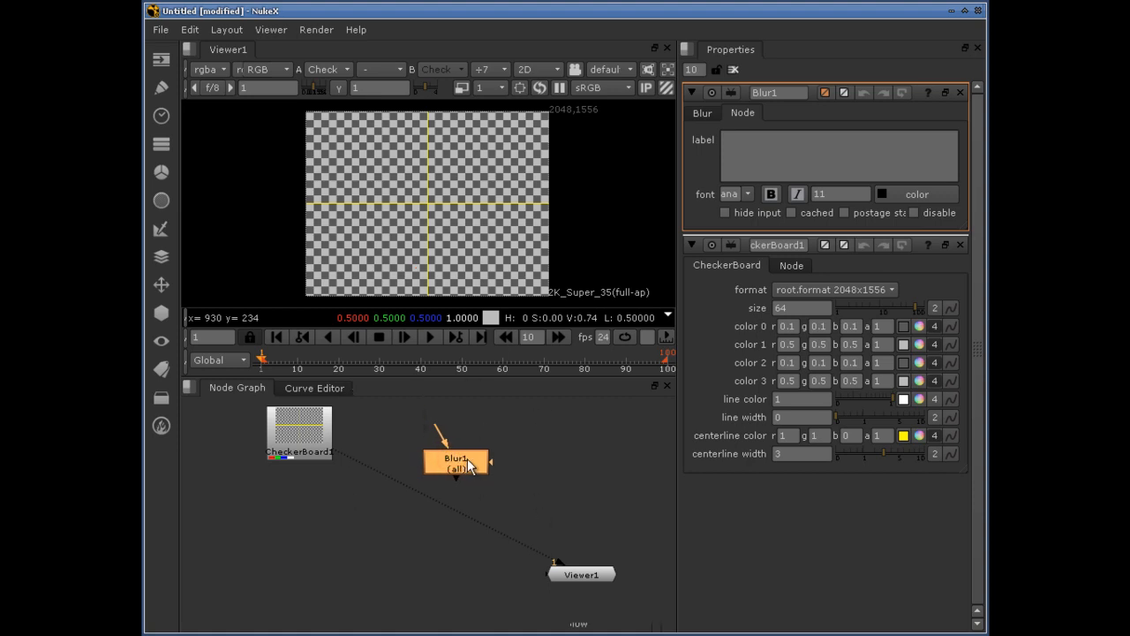
{"action": "left_click_drag", "start_coordinate": [305, 524], "coordinate": [310, 530]}
{"action": "mouse_move", "coordinate": [560, 562]}
{"action": "left_mouse_down"}
{"action": "mouse_move", "coordinate": [550, 560]}
{"action": "mouse_move", "coordinate": [570, 556]}
{"action": "left_mouse_up"}
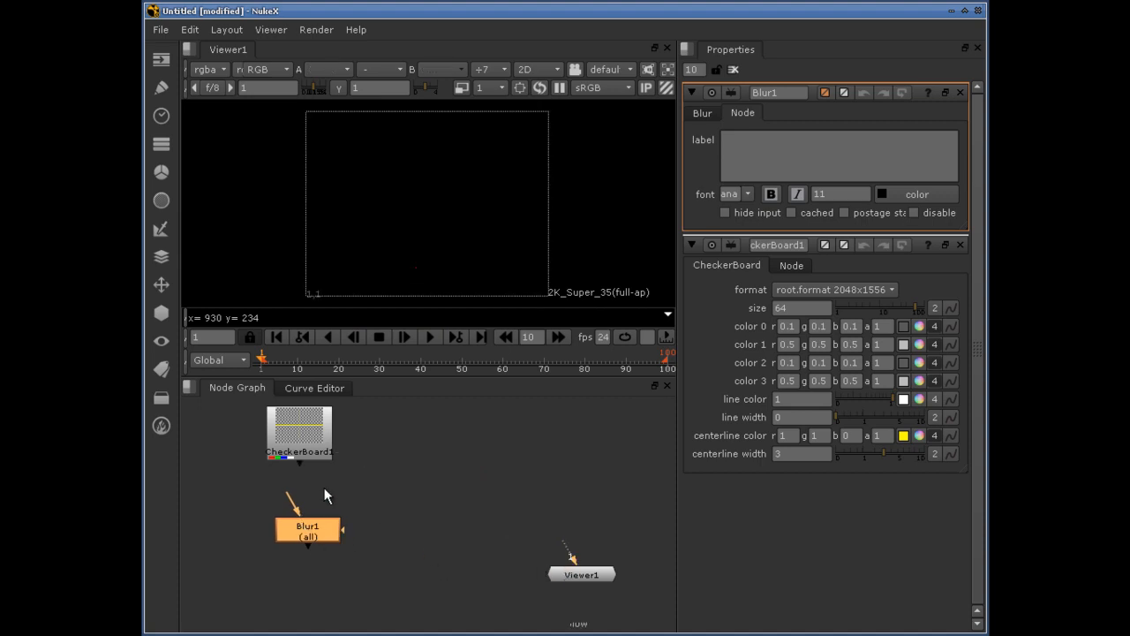
- Nudge CheckerBoard1 slightly down and connect its output to Blur1
{"action": "left_click", "coordinate": [307, 438]}
{"action": "left_click_drag", "start_coordinate": [307, 439], "coordinate": [307, 443]}
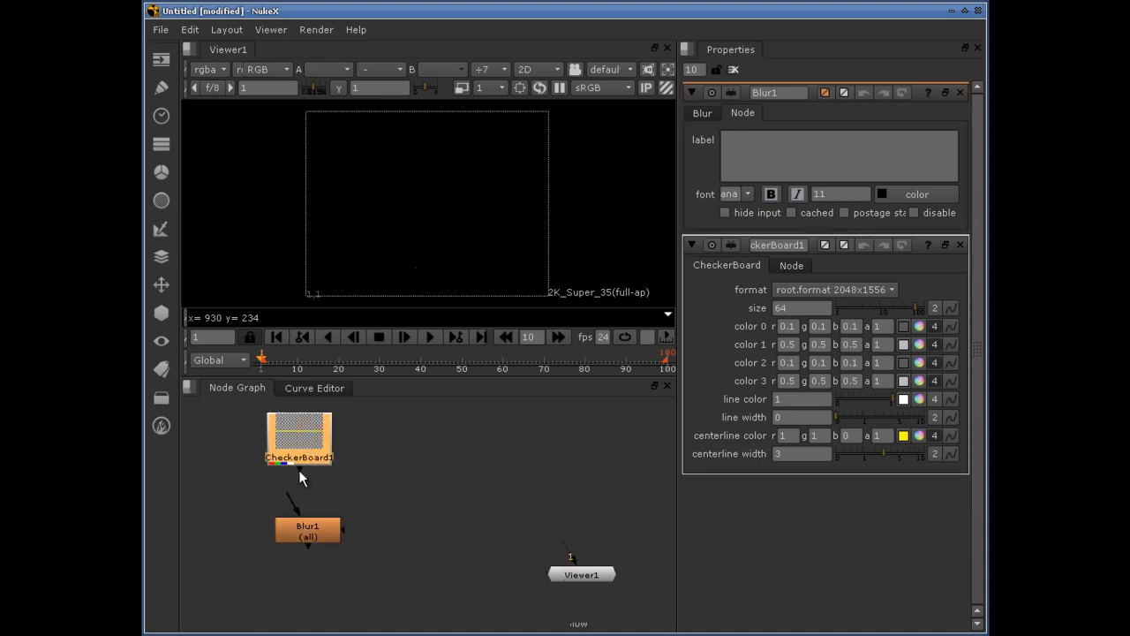
{"action": "left_click_drag", "start_coordinate": [298, 468], "coordinate": [302, 531]}
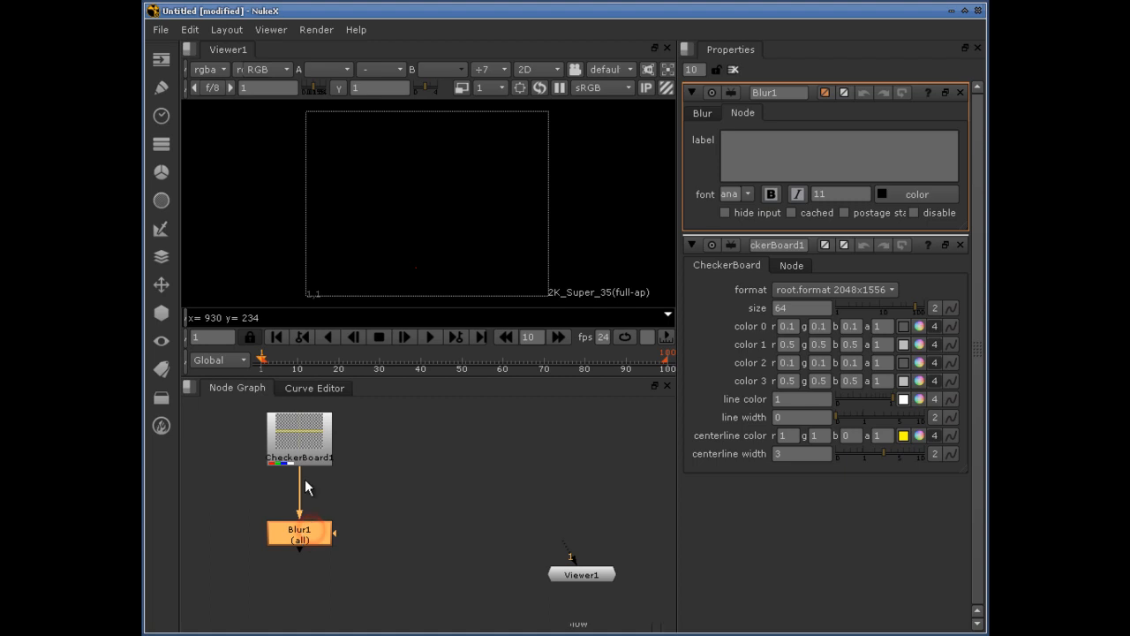
- Detach the connection between CheckerBoard1 and Blur1 and reconnect it from the CheckerBoard1 output
{"action": "mouse_move", "coordinate": [300, 472]}
{"action": "left_mouse_down"}
{"action": "mouse_move", "coordinate": [301, 511]}
{"action": "mouse_move", "coordinate": [301, 452]}
{"action": "left_mouse_up"}
{"action": "left_click_drag", "start_coordinate": [298, 514], "coordinate": [309, 507]}
{"action": "mouse_move", "coordinate": [300, 467]}
{"action": "left_mouse_down"}
{"action": "mouse_move", "coordinate": [303, 532]}
{"action": "mouse_move", "coordinate": [299, 449]}
{"action": "left_mouse_up"}
- Remove the input of Blur1 and reconnect it to CheckerBoard1, doing so twice
{"action": "left_click", "coordinate": [305, 528]}
{"action": "key", "text": "ctrl+d"}
{"action": "left_click_drag", "start_coordinate": [285, 514], "coordinate": [301, 446]}
{"action": "key", "text": "ctrl+d"}
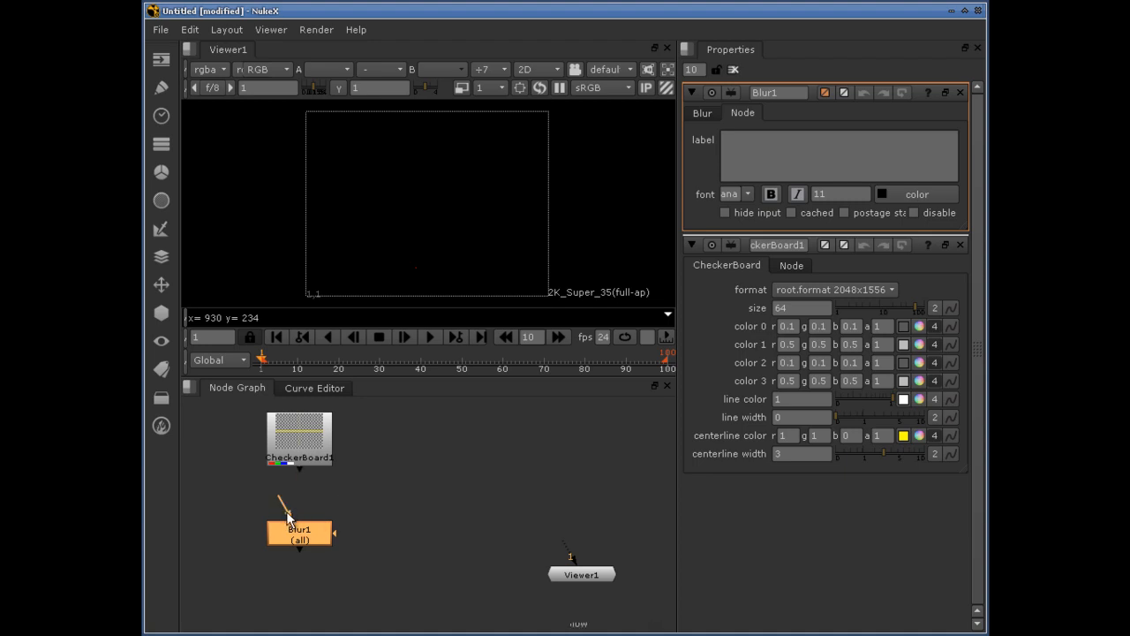
{"action": "left_click_drag", "start_coordinate": [288, 518], "coordinate": [303, 433]}
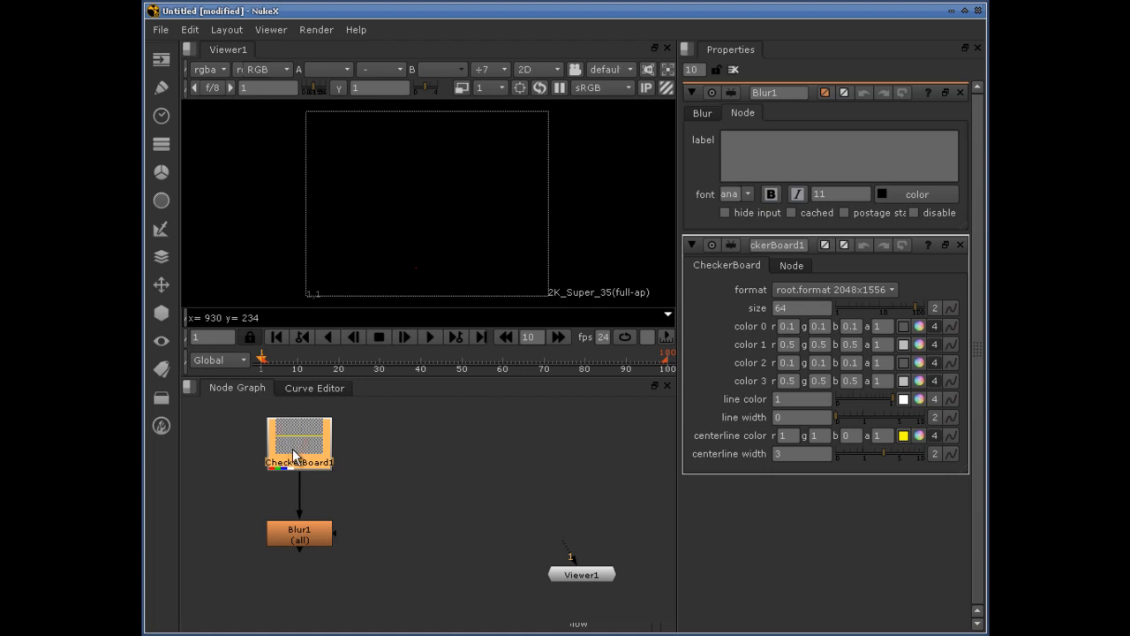
- Branch a second Blur node off the selected CheckerBoard1, move it lower, and delete it
{"action": "left_click", "coordinate": [161, 201]}
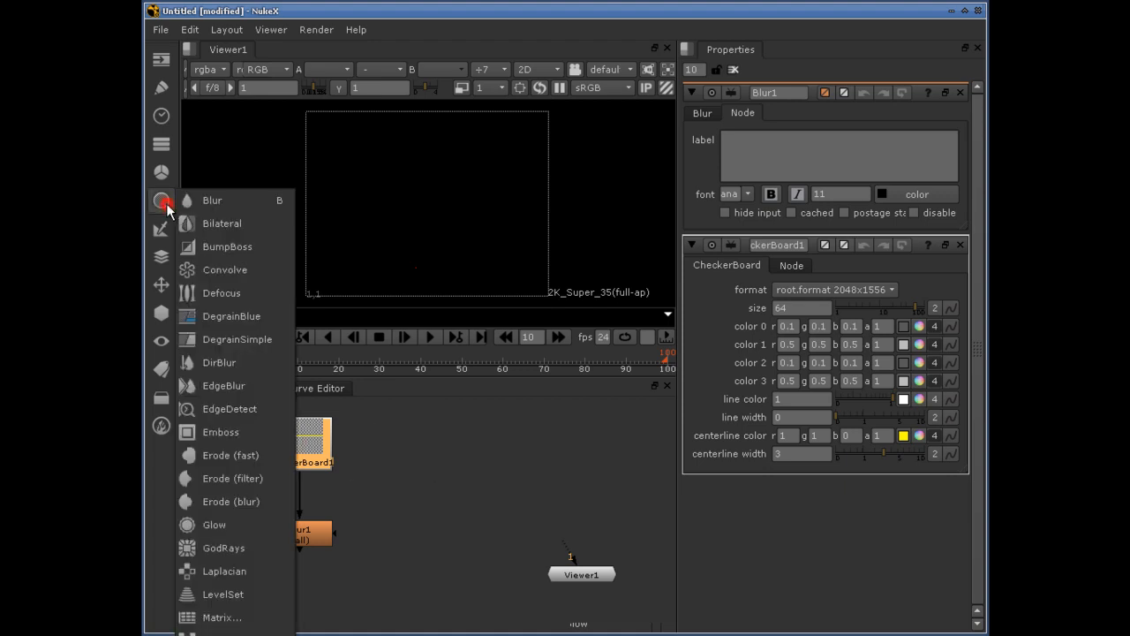
{"action": "left_click", "coordinate": [215, 201]}
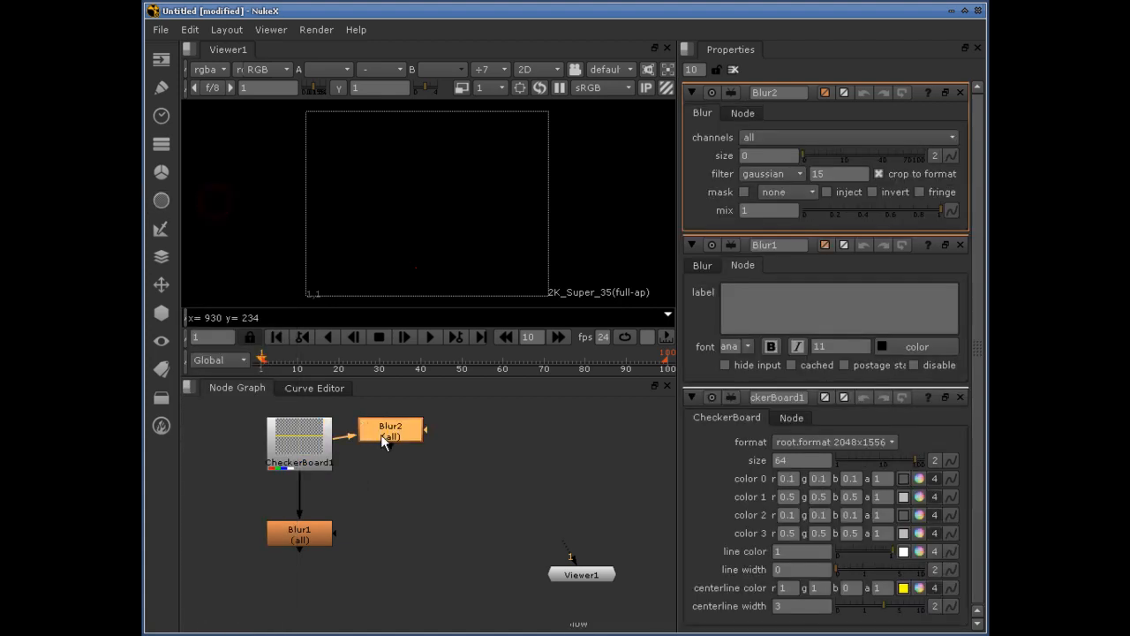
{"action": "left_click_drag", "start_coordinate": [372, 428], "coordinate": [398, 493]}
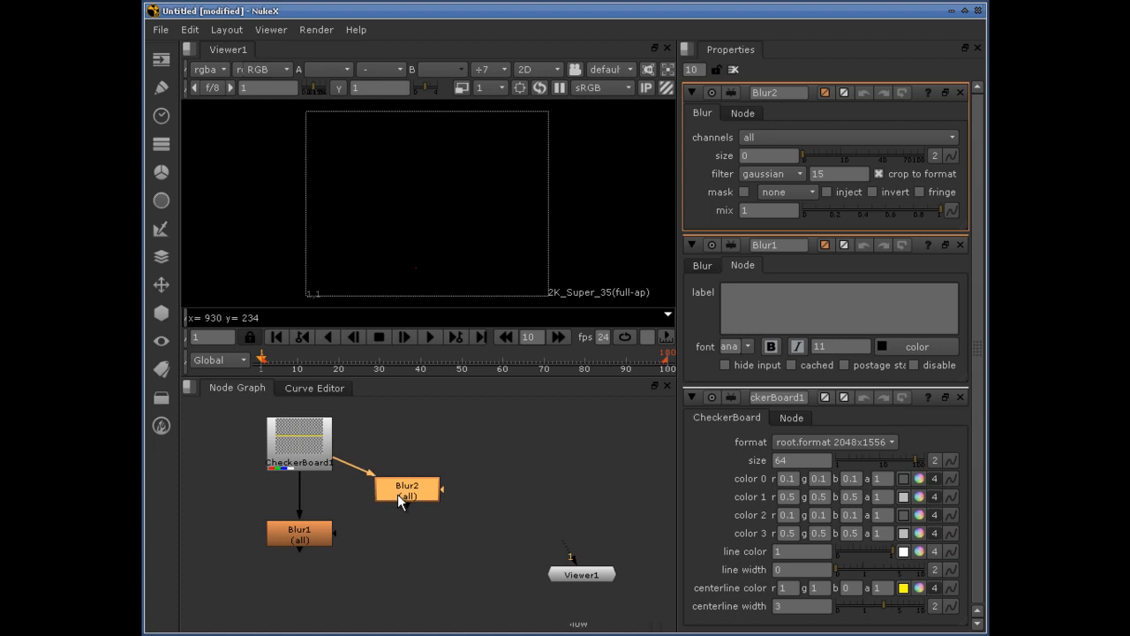
{"action": "left_click_drag", "start_coordinate": [457, 455], "coordinate": [366, 528]}
{"action": "key", "text": "Delete"}
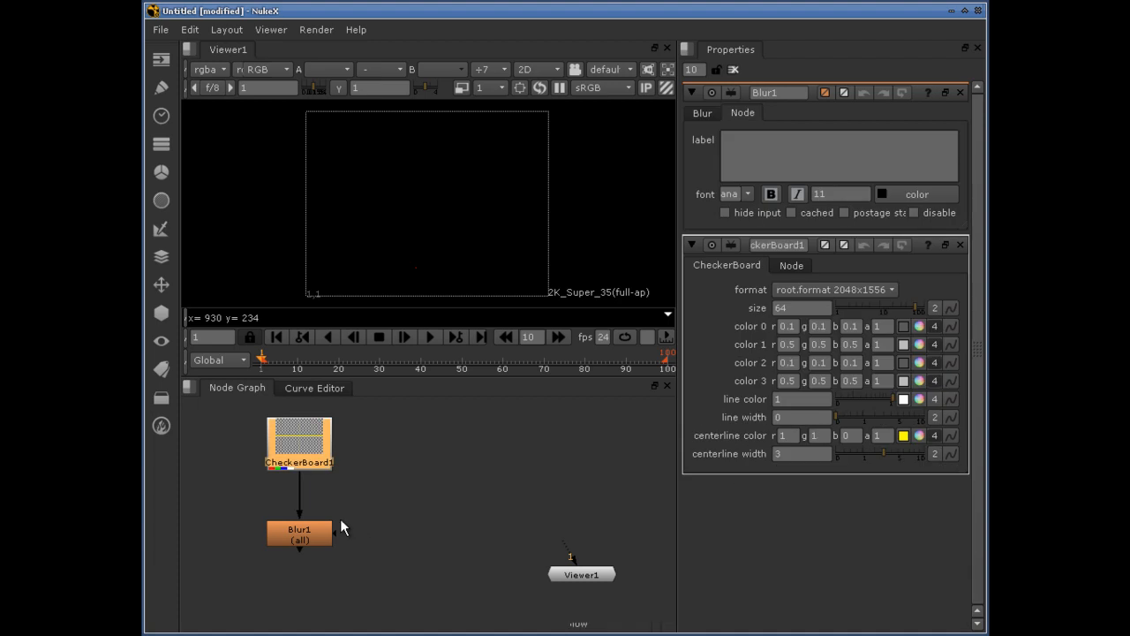
- Add an unconnected second Blur node beside Blur1 and branch the CheckerBoard1 connection to it
{"action": "left_click", "coordinate": [416, 500]}
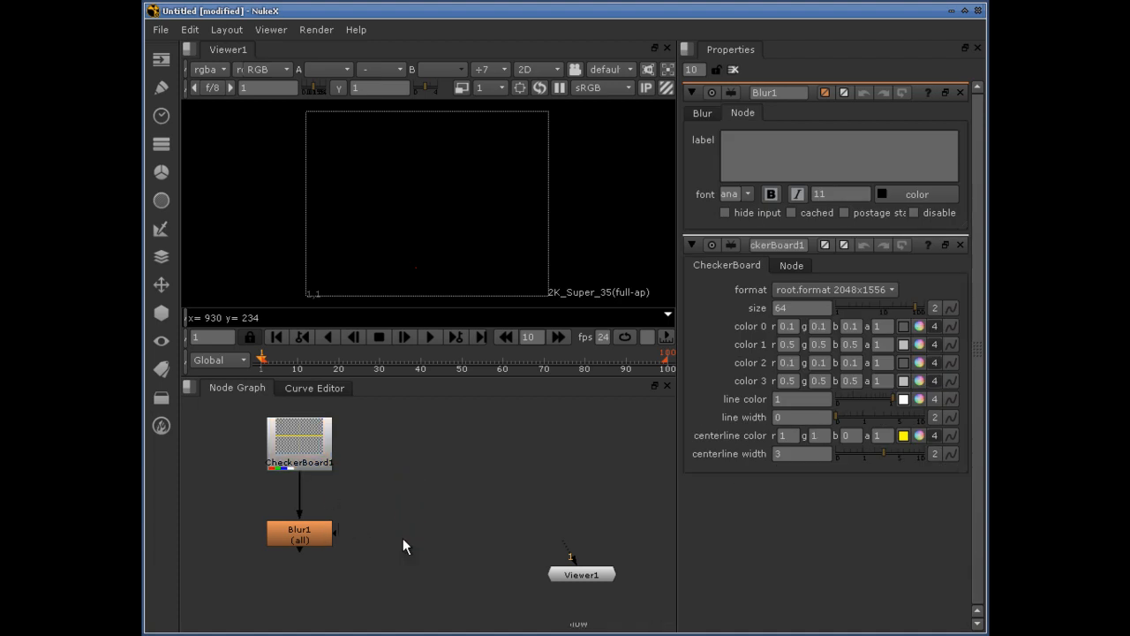
{"action": "key", "text": "b"}
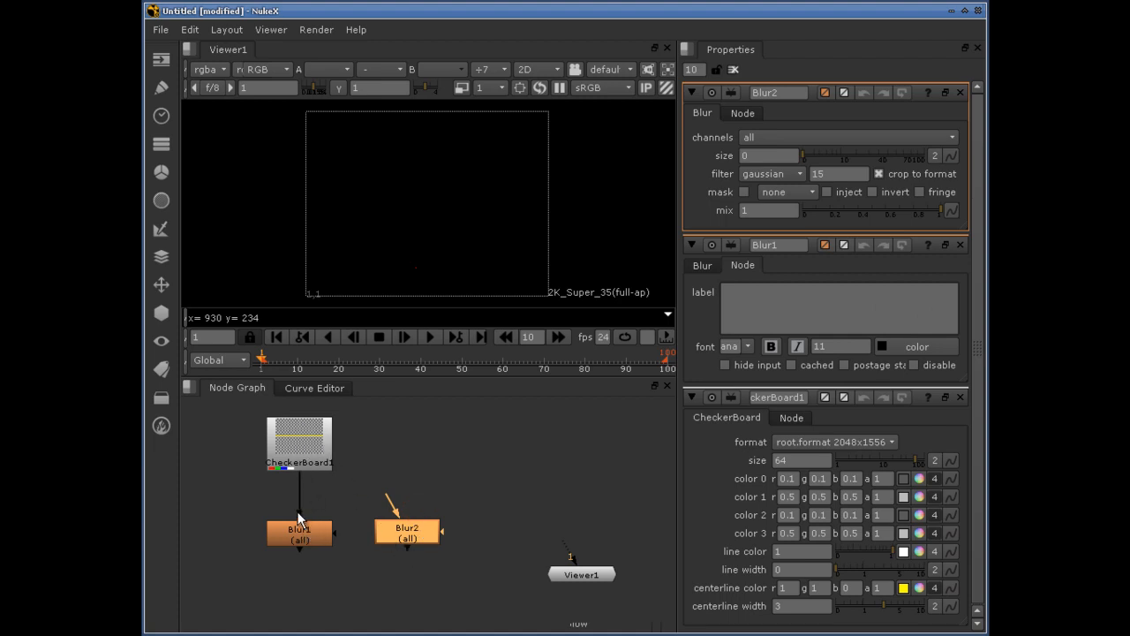
{"action": "left_click", "coordinate": [300, 457]}
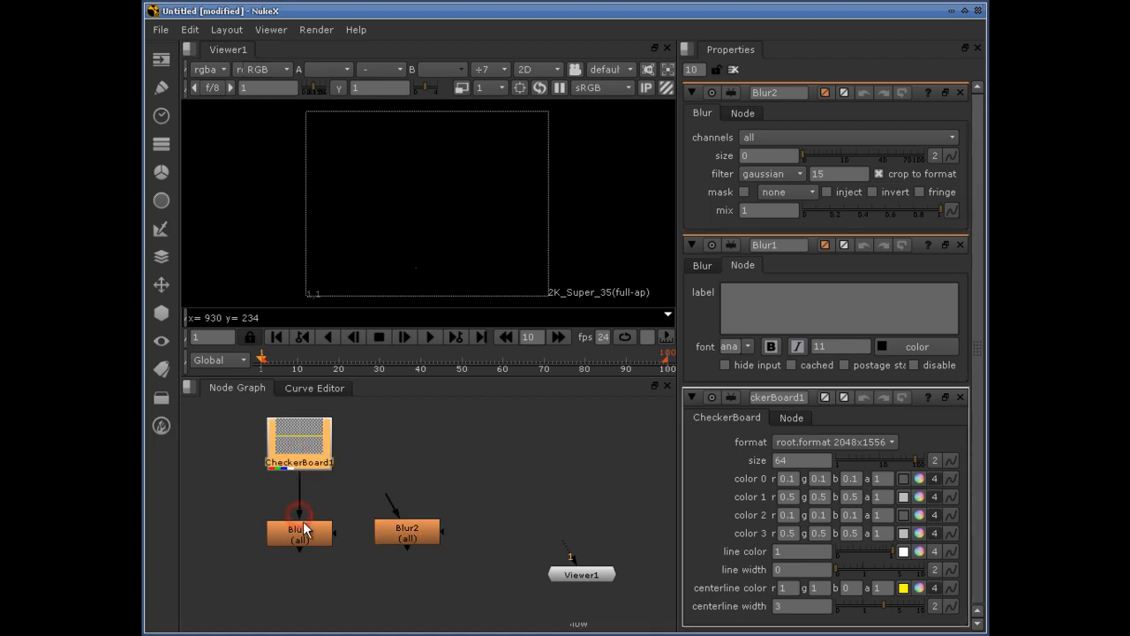
{"action": "left_click_drag", "start_coordinate": [300, 521], "coordinate": [451, 541]}
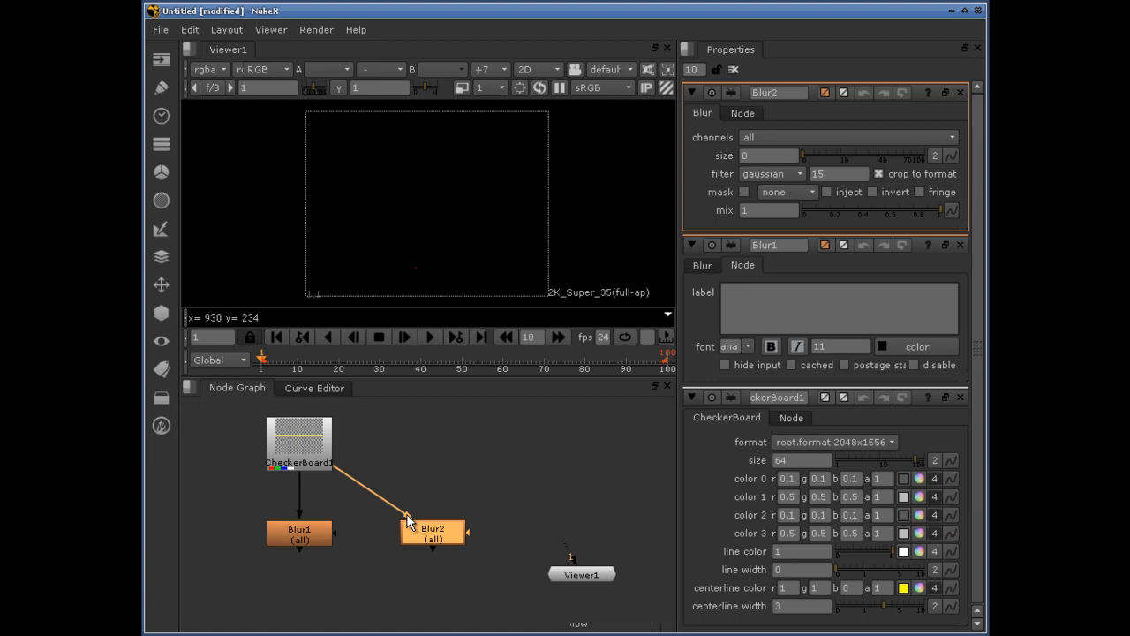
- Delete the second Blur node branched from CheckerBoard1
{"action": "left_click_drag", "start_coordinate": [407, 519], "coordinate": [403, 508]}
{"action": "left_click_drag", "start_coordinate": [483, 470], "coordinate": [386, 581]}
{"action": "key", "text": "Delete"}
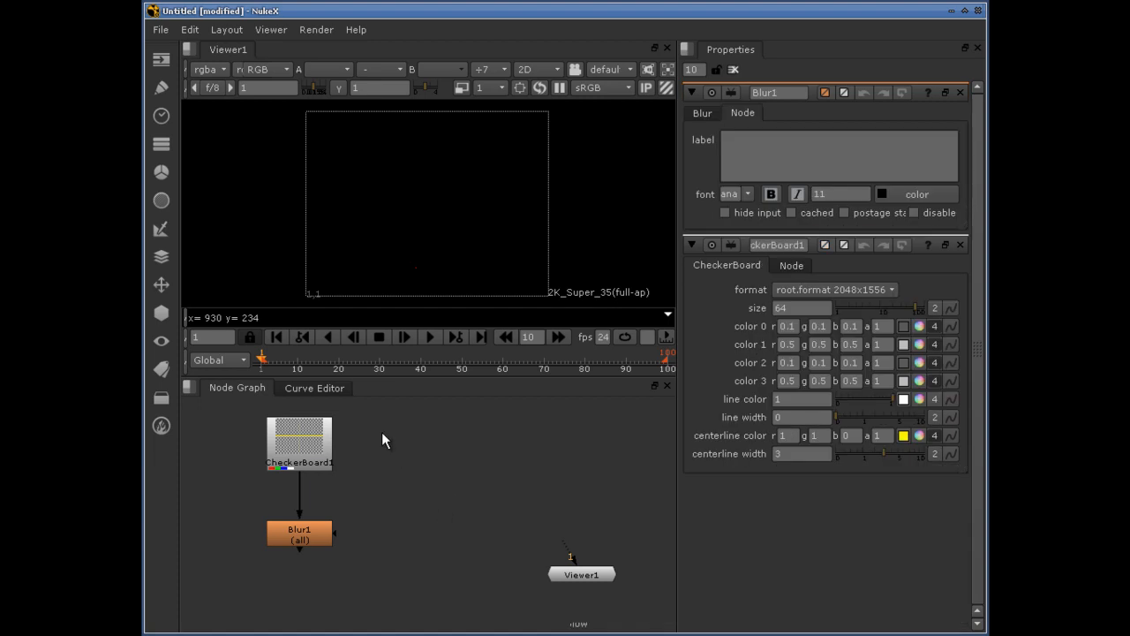
- Toggle individual panes between full-window and normal size, and return to the node graph in the standard layout
{"action": "key", "text": "space"}
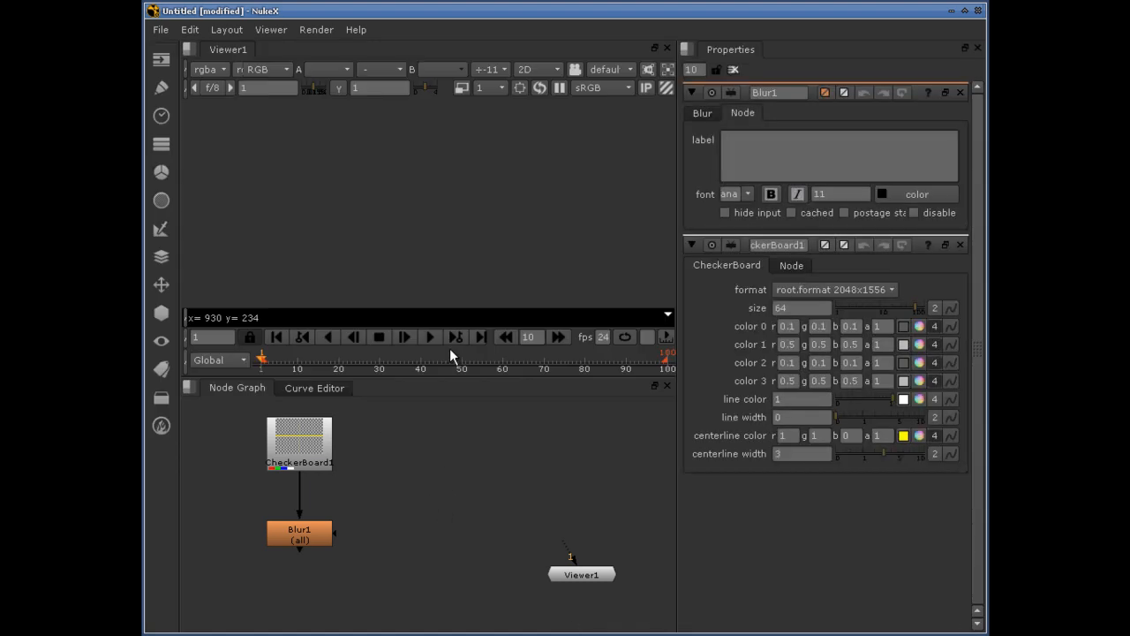
{"action": "key", "text": "space"}
{"action": "key", "text": "space"}
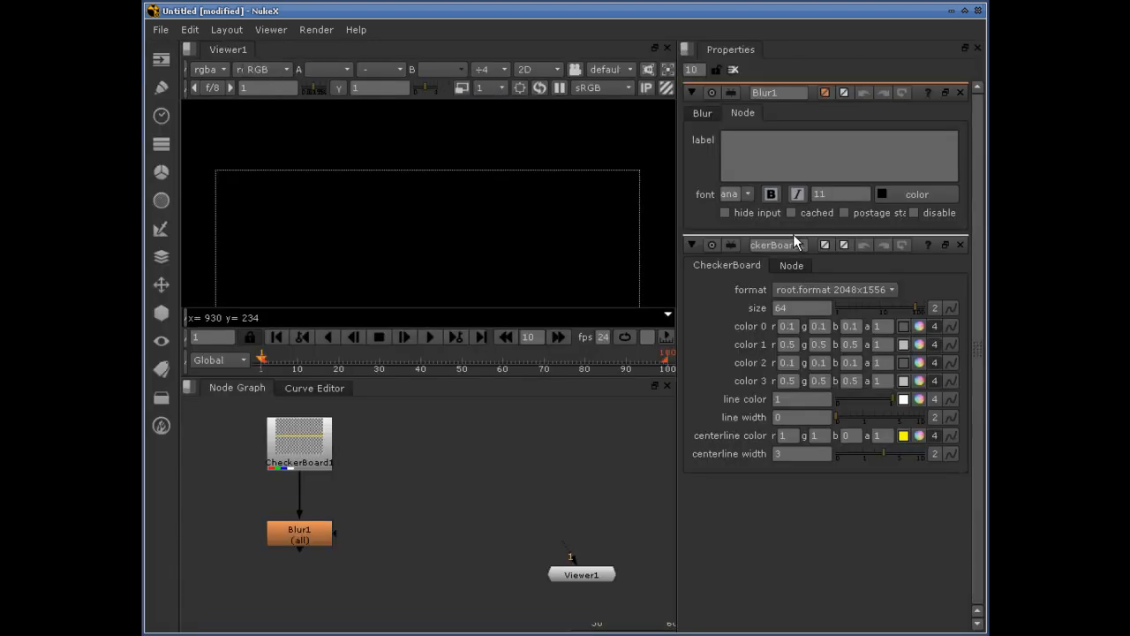
{"action": "key", "text": "space"}
{"action": "key", "text": "space"}
{"action": "left_click", "coordinate": [439, 517]}
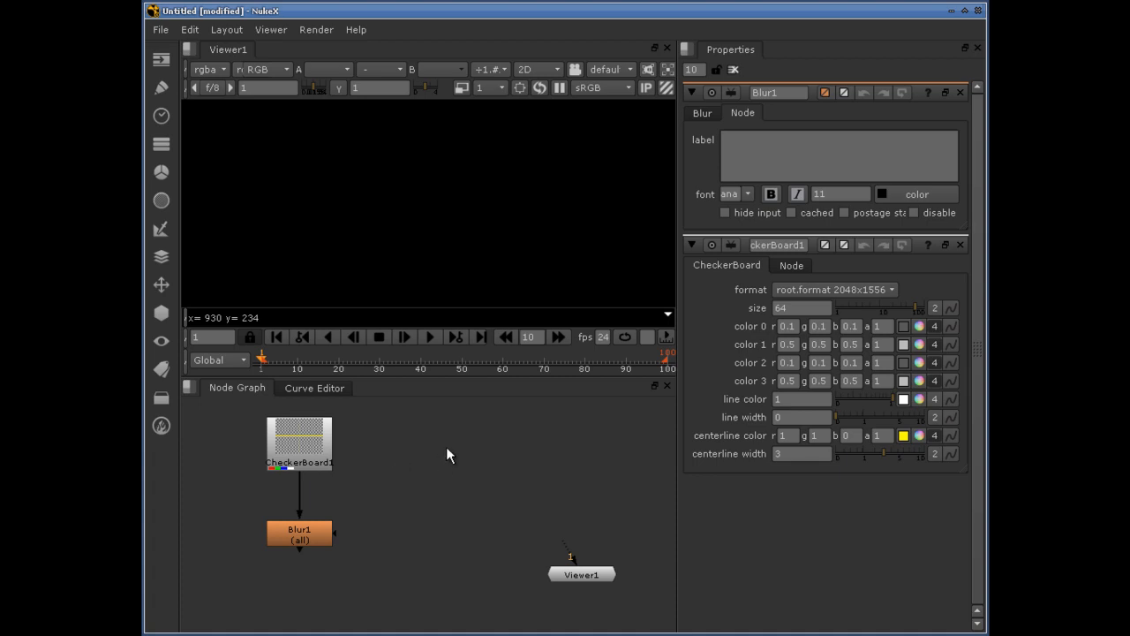
- Rename the Blur1 node as myBlur directly in the node graph
{"action": "left_click", "coordinate": [289, 537]}
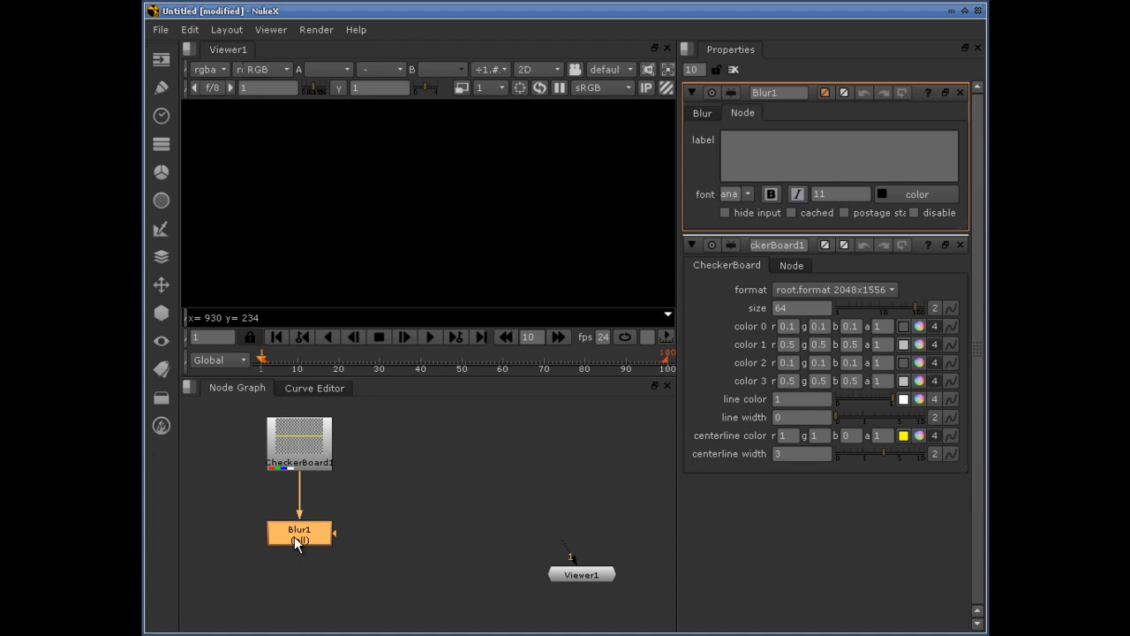
{"action": "type", "text": "n"}
{"action": "type", "text": "tiny"}
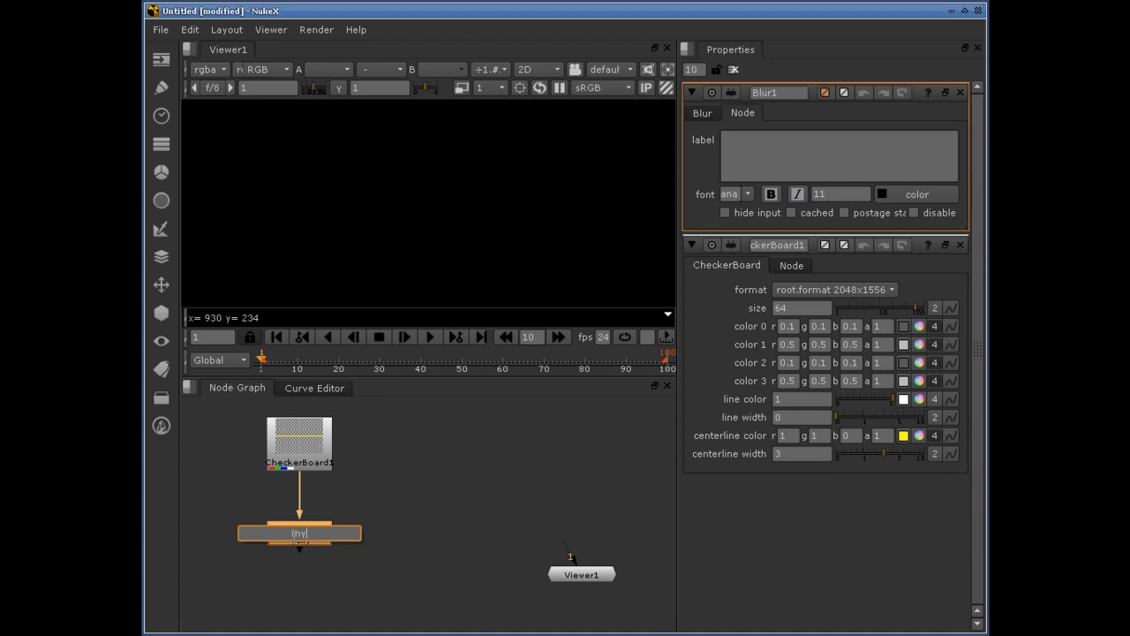
{"action": "type", "text": "Blue"}
{"action": "key", "text": "BackSpace"}
{"action": "type", "text": "r"}
{"action": "key", "text": "Return"}
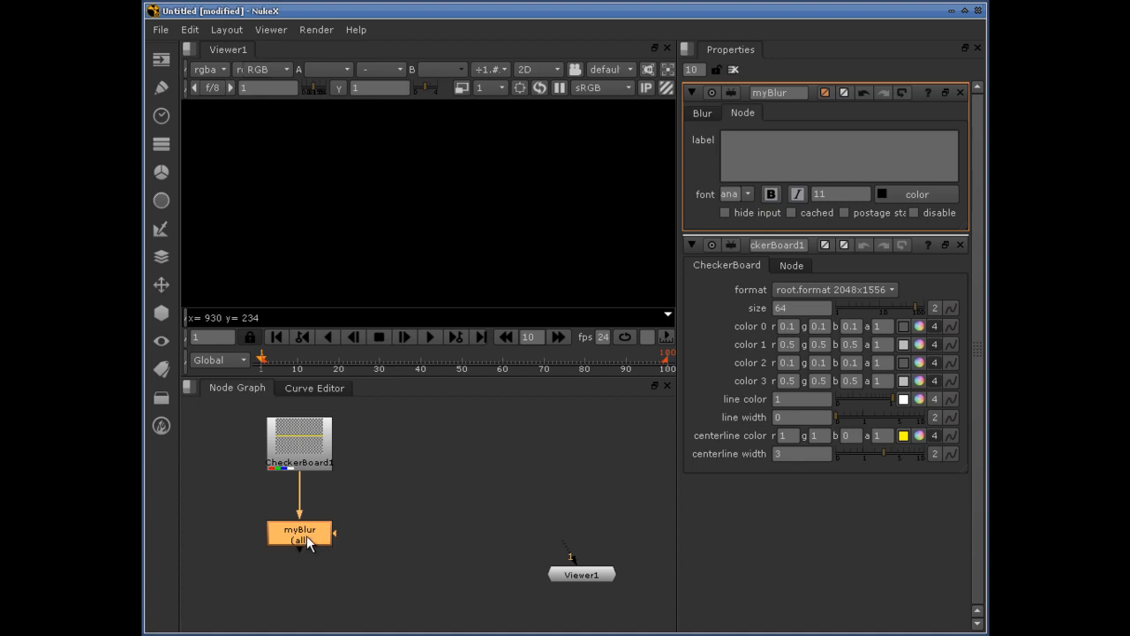
- Rename the myBlur node as myBlurNew in its properties and deselect it
{"action": "double_click", "coordinate": [794, 92]}
{"action": "left_click", "coordinate": [801, 93]}
{"action": "type", "text": "New"}
{"action": "key", "text": "Return"}
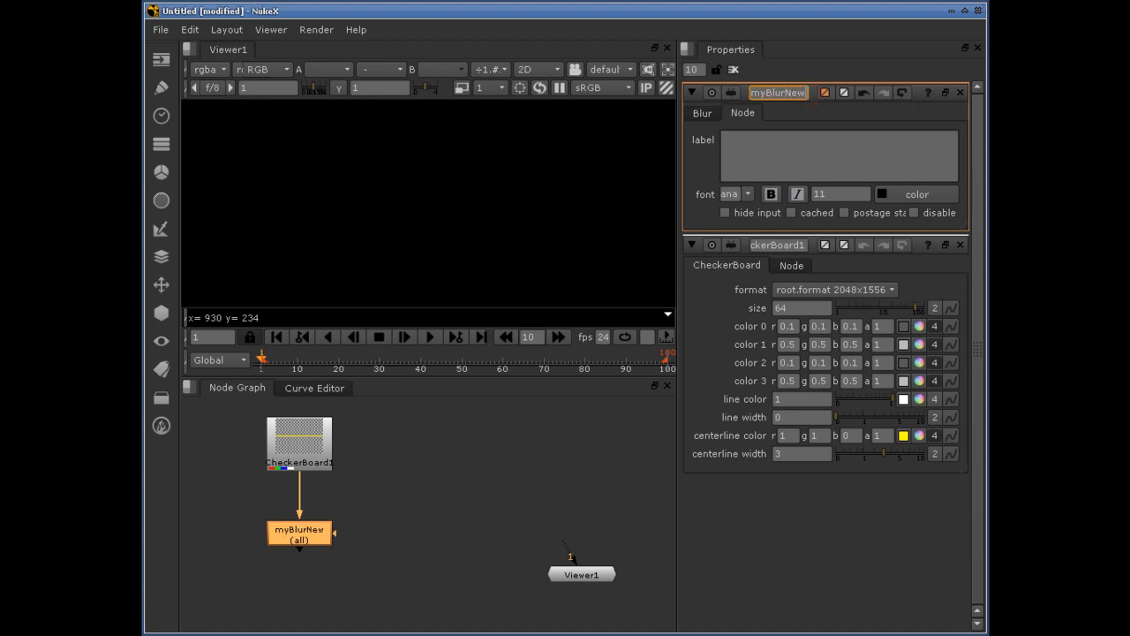
{"action": "left_click", "coordinate": [415, 545]}
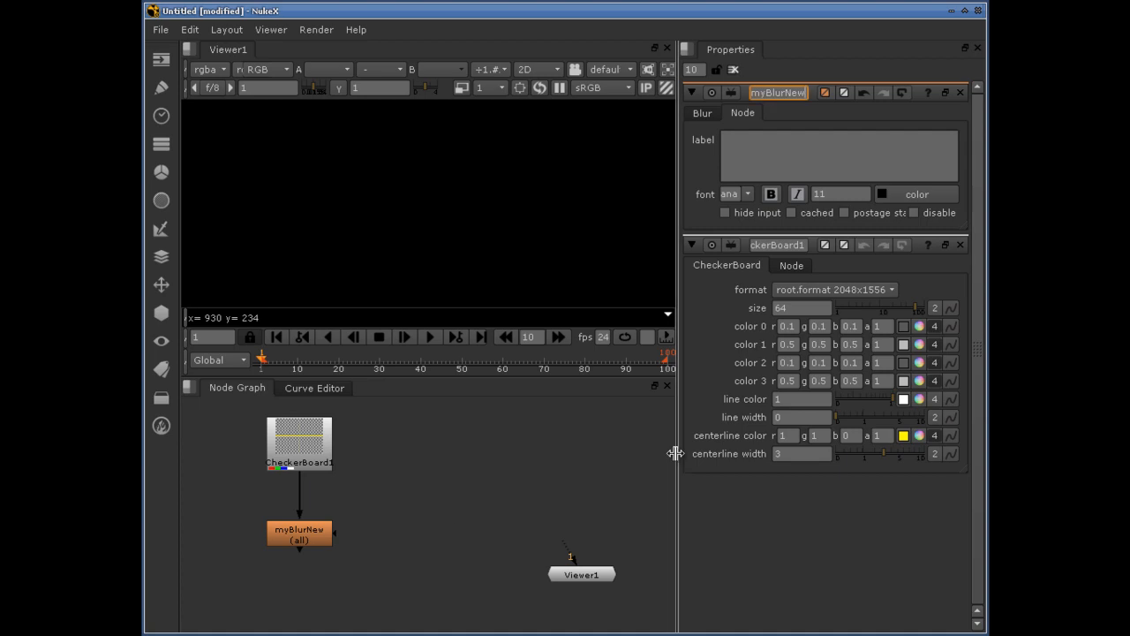
- Duplicate the myBlurNew node
{"action": "left_click", "coordinate": [315, 545]}
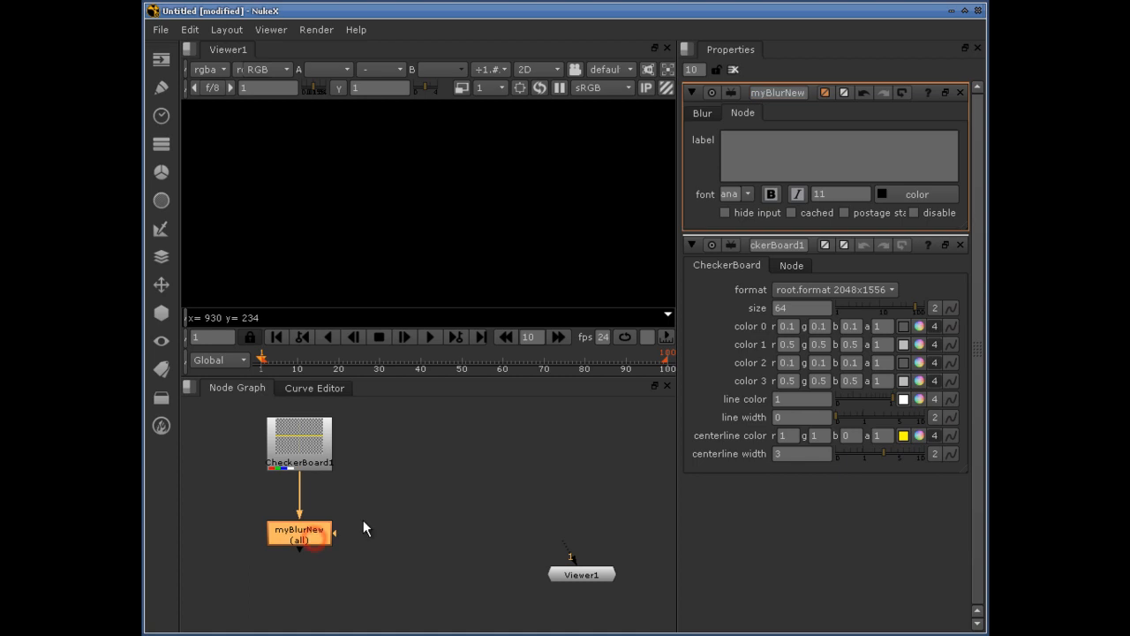
{"action": "left_click", "coordinate": [190, 30]}
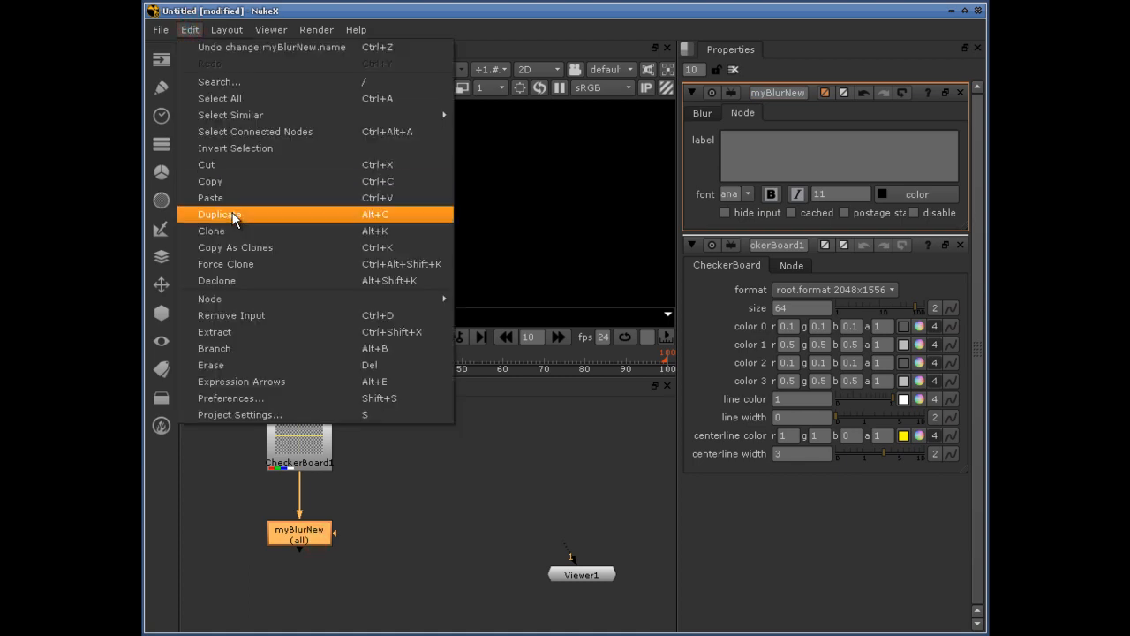
{"action": "left_click", "coordinate": [387, 215]}
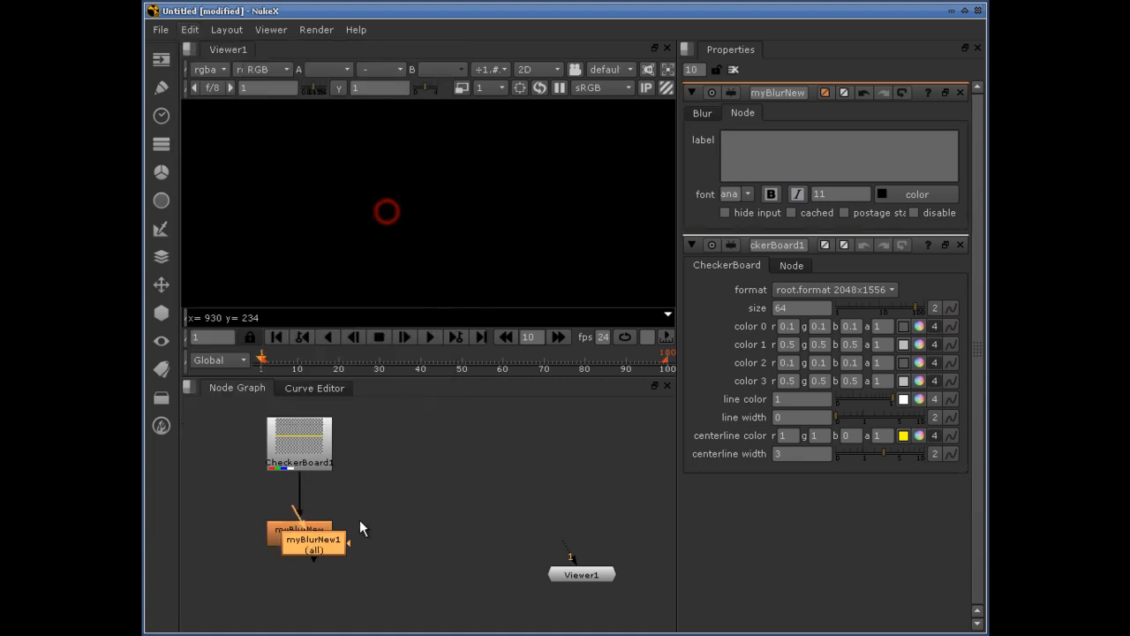
- Delete the myBlurNew node and its duplicate, and deselect CheckerBoard1
{"action": "left_click_drag", "start_coordinate": [476, 488], "coordinate": [380, 553]}
{"action": "left_click_drag", "start_coordinate": [480, 446], "coordinate": [351, 580]}
{"action": "key", "text": "Delete"}
{"action": "left_click", "coordinate": [320, 537]}
{"action": "key", "text": "Delete"}
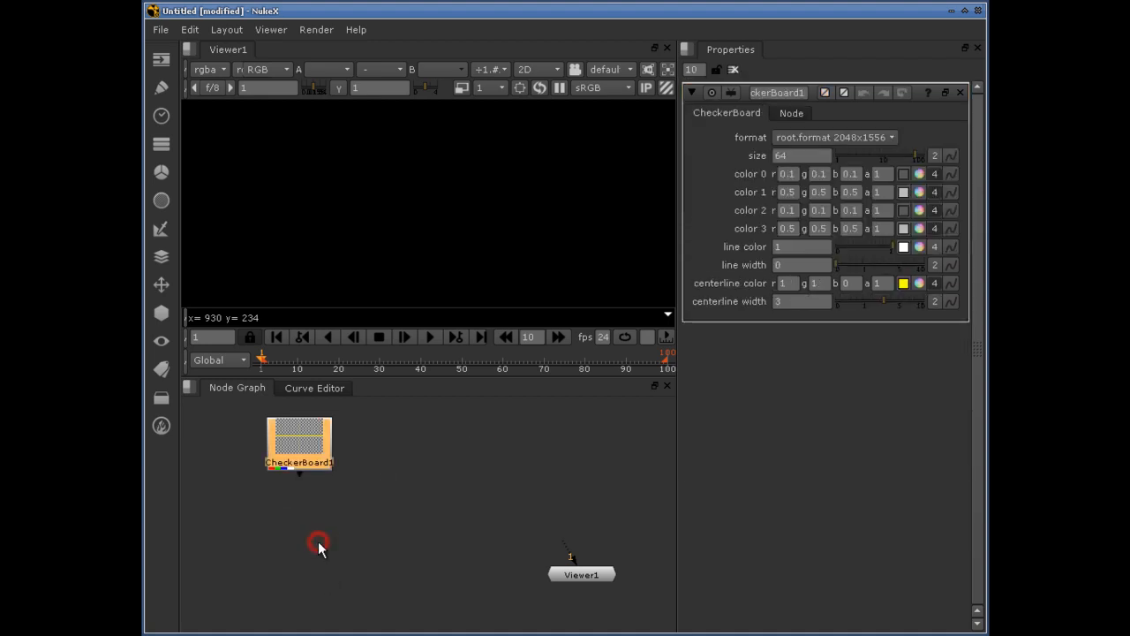
{"action": "left_click", "coordinate": [383, 509]}
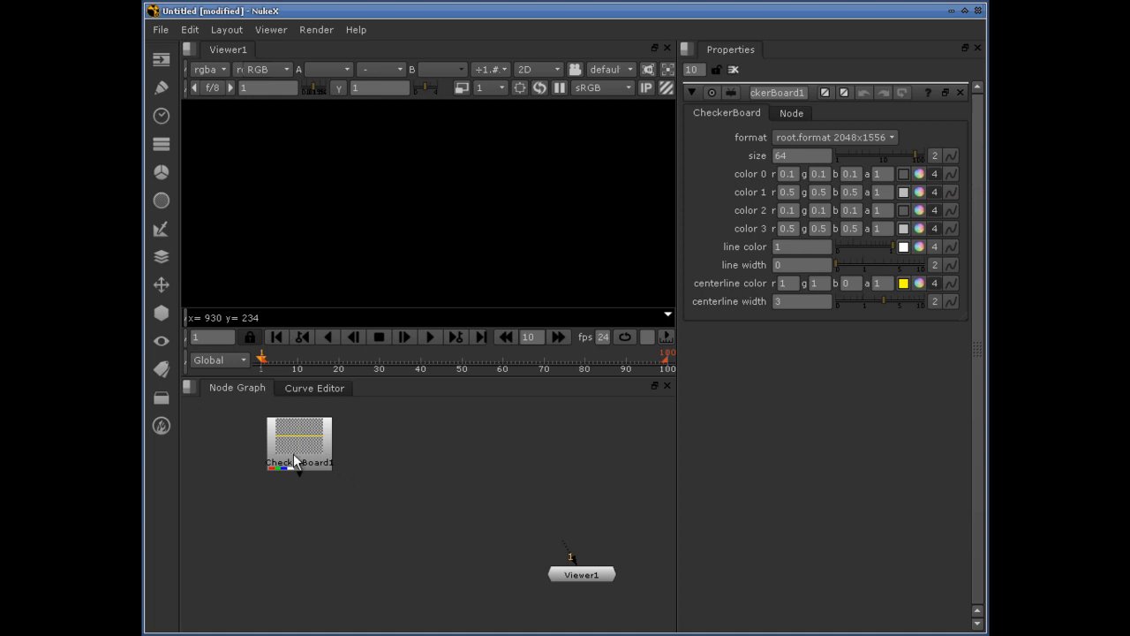
- Add an unconnected Blur node and position it between CheckerBoard1 and Viewer1
{"action": "left_click", "coordinate": [478, 499]}
{"action": "left_click", "coordinate": [161, 200]}
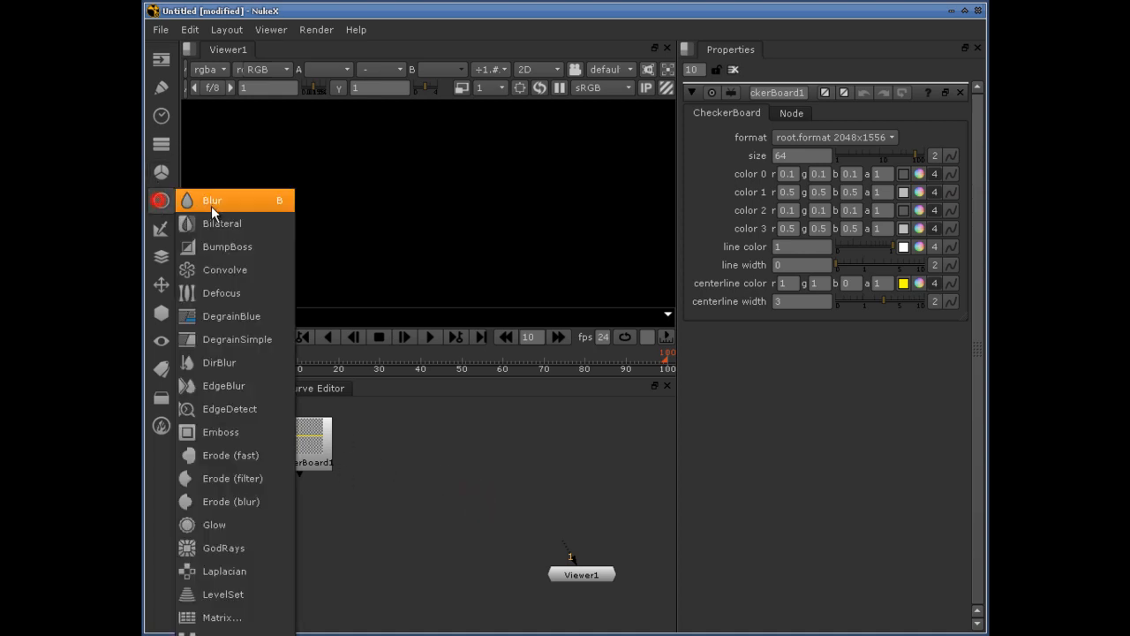
{"action": "left_click", "coordinate": [213, 203]}
{"action": "left_click_drag", "start_coordinate": [466, 497], "coordinate": [430, 505]}
- Copy Blur1, paste it as an unconnected node below CheckerBoard1, and delete the pasted node
{"action": "left_click_drag", "start_coordinate": [532, 434], "coordinate": [369, 608]}
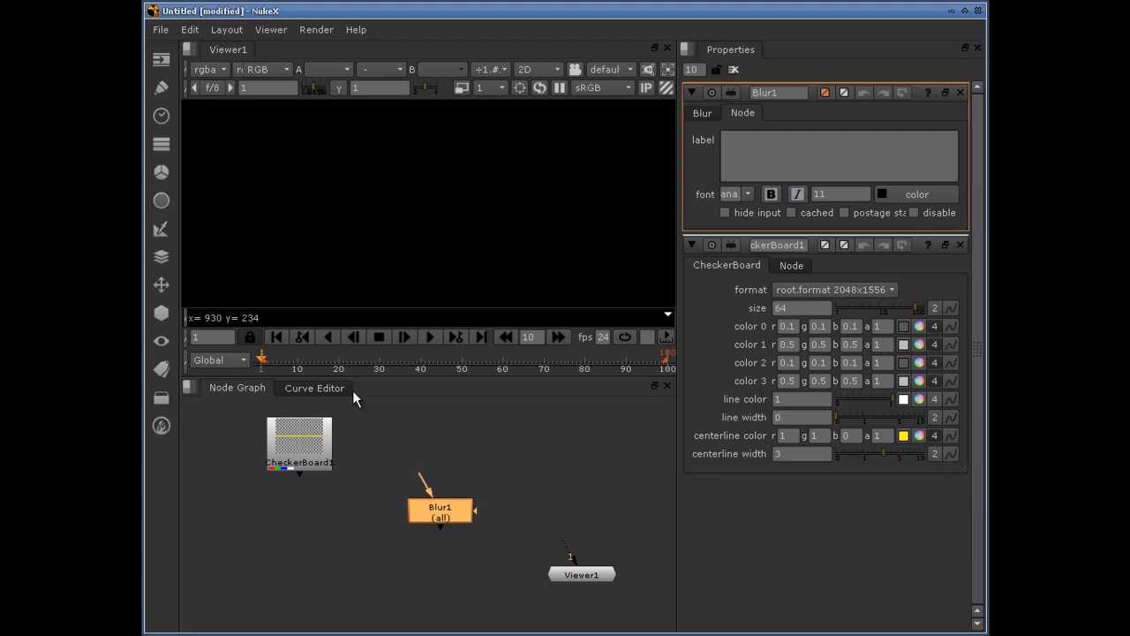
{"action": "left_click", "coordinate": [188, 30]}
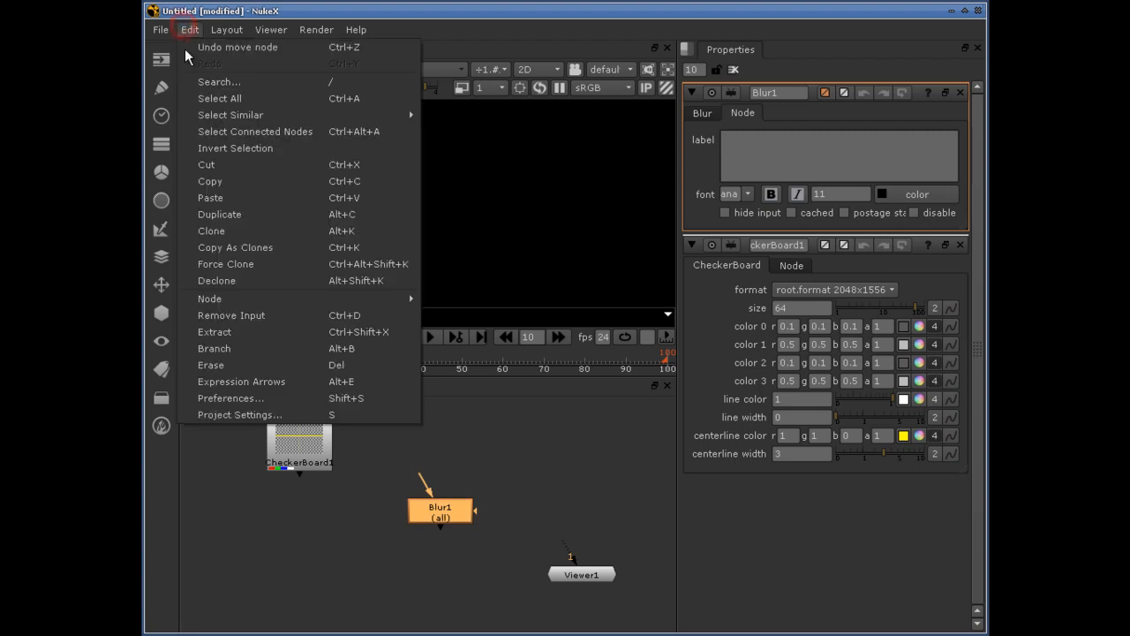
{"action": "left_click", "coordinate": [223, 180]}
{"action": "left_click", "coordinate": [309, 533]}
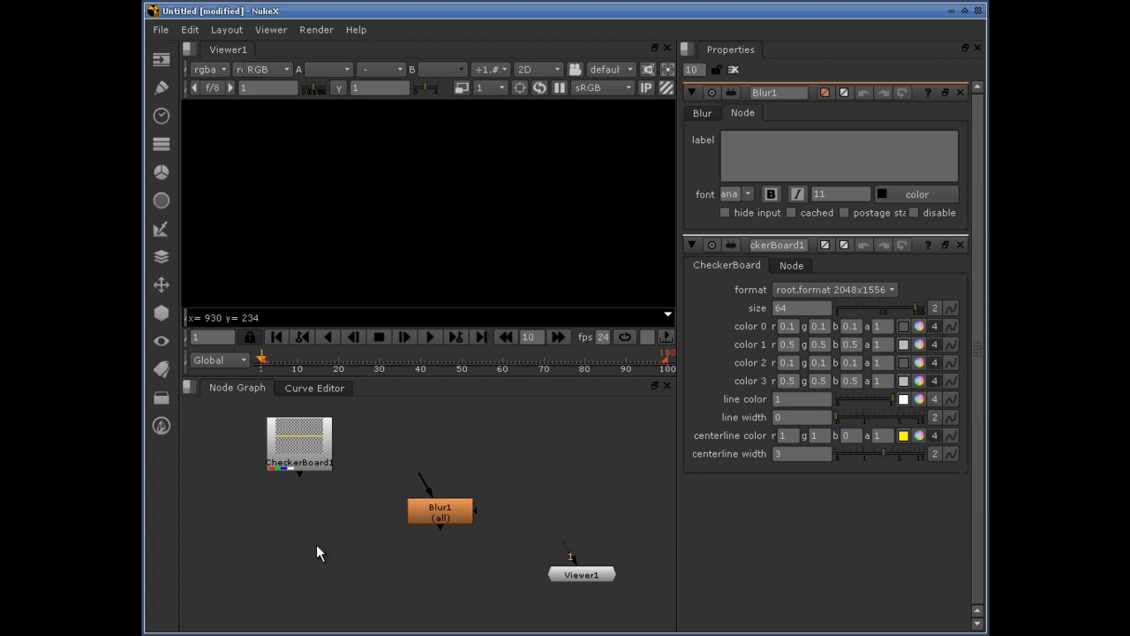
{"action": "key", "text": "ctrl+v"}
{"action": "left_click_drag", "start_coordinate": [332, 570], "coordinate": [285, 533]}
{"action": "left_click_drag", "start_coordinate": [353, 492], "coordinate": [256, 574]}
{"action": "key", "text": "Delete"}
- Add a Blur node connected to CheckerBoard1 and move it further down
{"action": "left_click", "coordinate": [295, 459]}
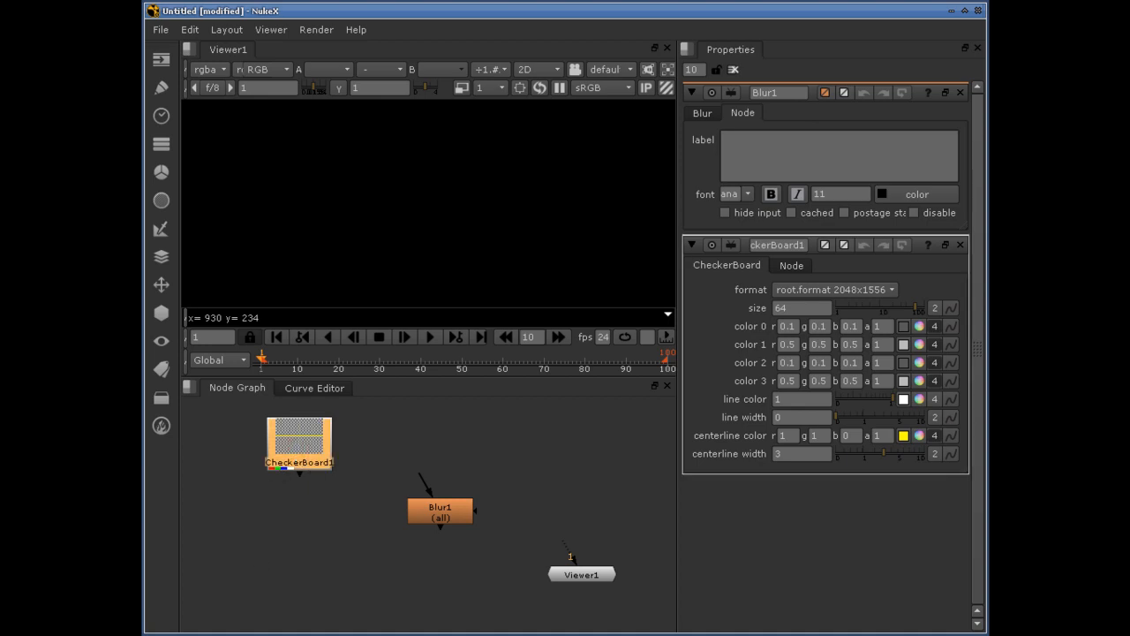
{"action": "key", "text": "b"}
{"action": "left_click_drag", "start_coordinate": [319, 489], "coordinate": [319, 544]}
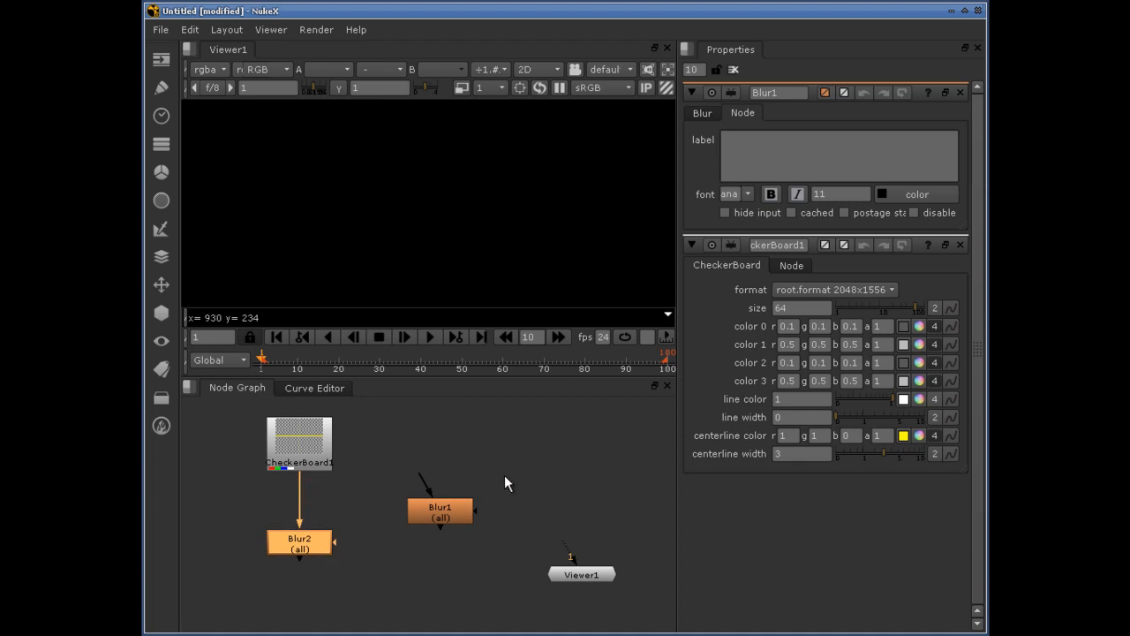
- Delete the unconnected Blur1 node
{"action": "left_click_drag", "start_coordinate": [498, 470], "coordinate": [408, 563]}
{"action": "left_click_drag", "start_coordinate": [394, 451], "coordinate": [543, 569]}
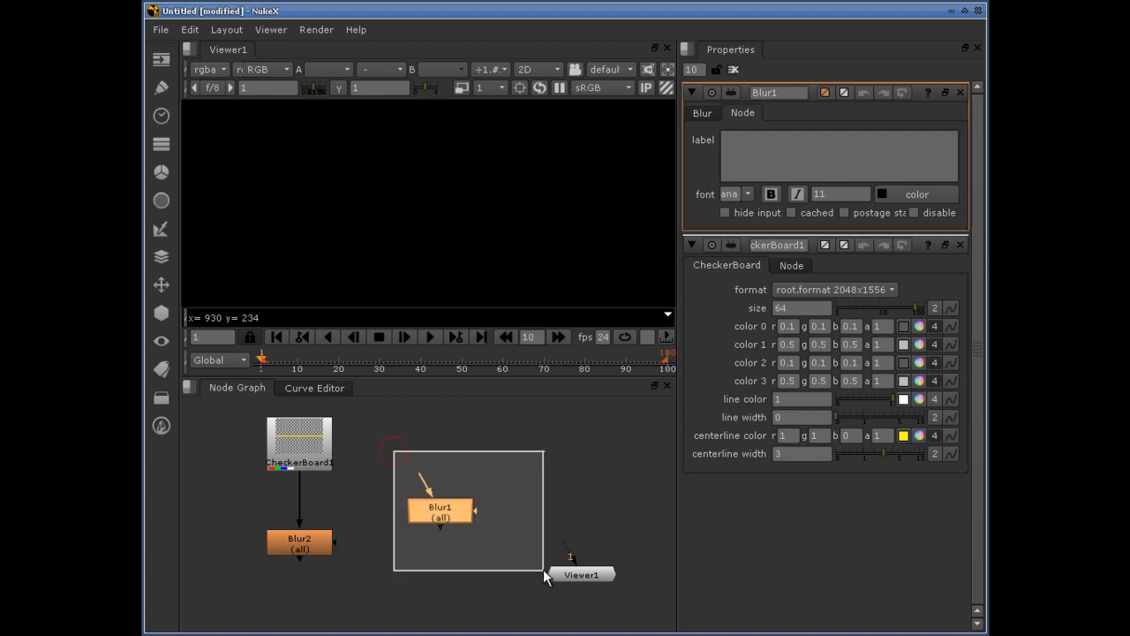
{"action": "key", "text": "Delete"}
- Detach Blur2 from CheckerBoard1, reconnect it, and place it below CheckerBoard1 again
{"action": "left_click_drag", "start_coordinate": [372, 520], "coordinate": [232, 583]}
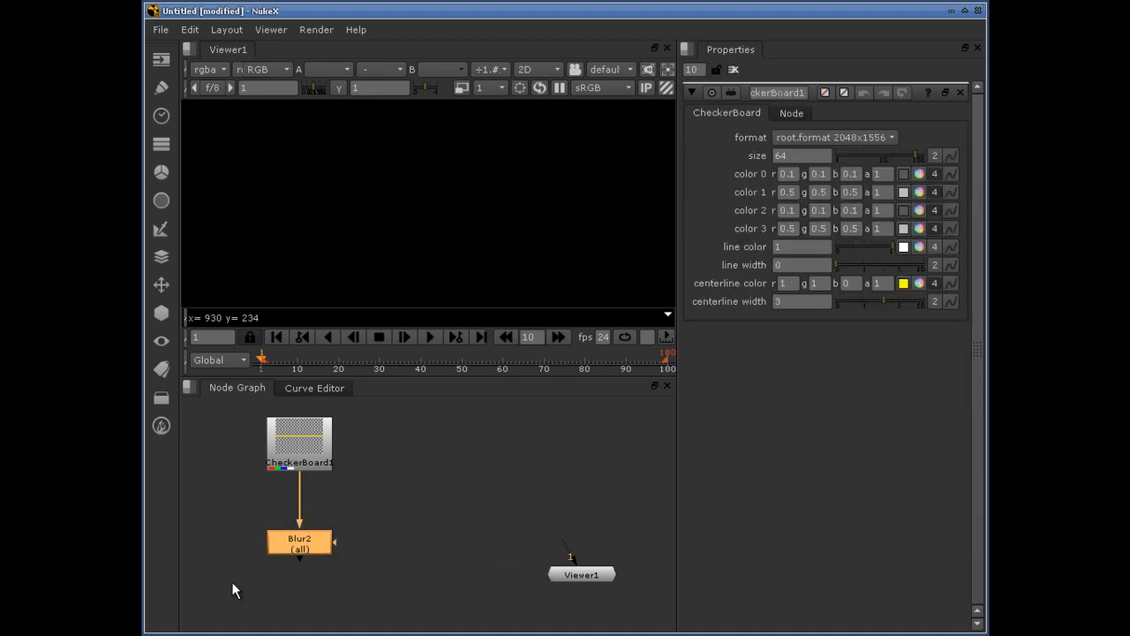
{"action": "left_click_drag", "start_coordinate": [305, 546], "coordinate": [472, 482]}
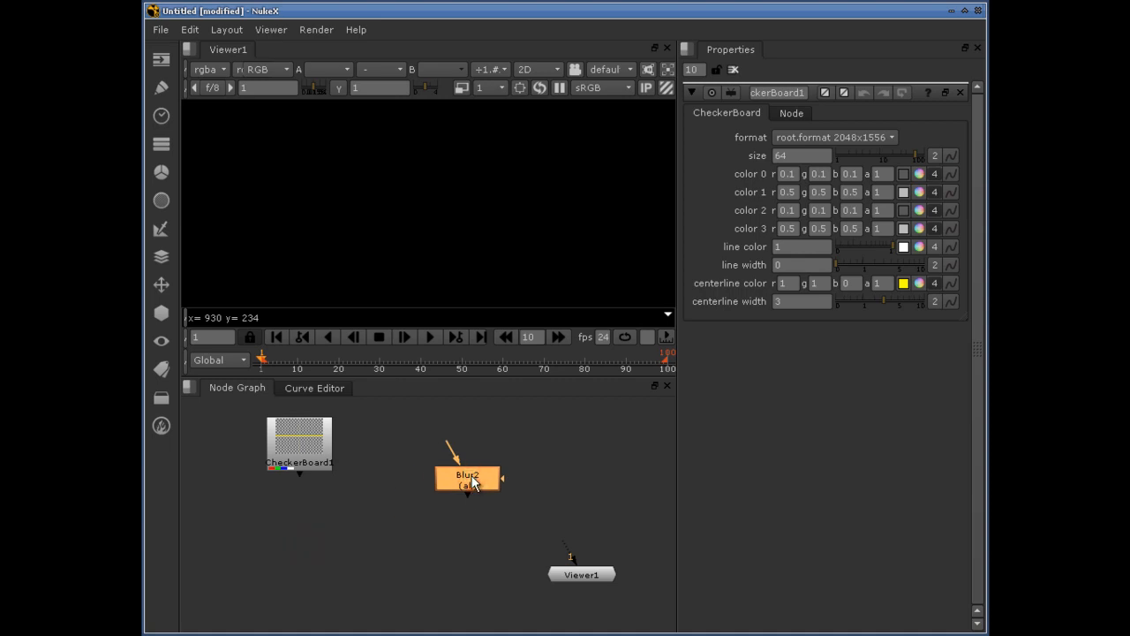
{"action": "left_click_drag", "start_coordinate": [466, 481], "coordinate": [318, 468]}
{"action": "left_click_drag", "start_coordinate": [388, 558], "coordinate": [313, 551]}
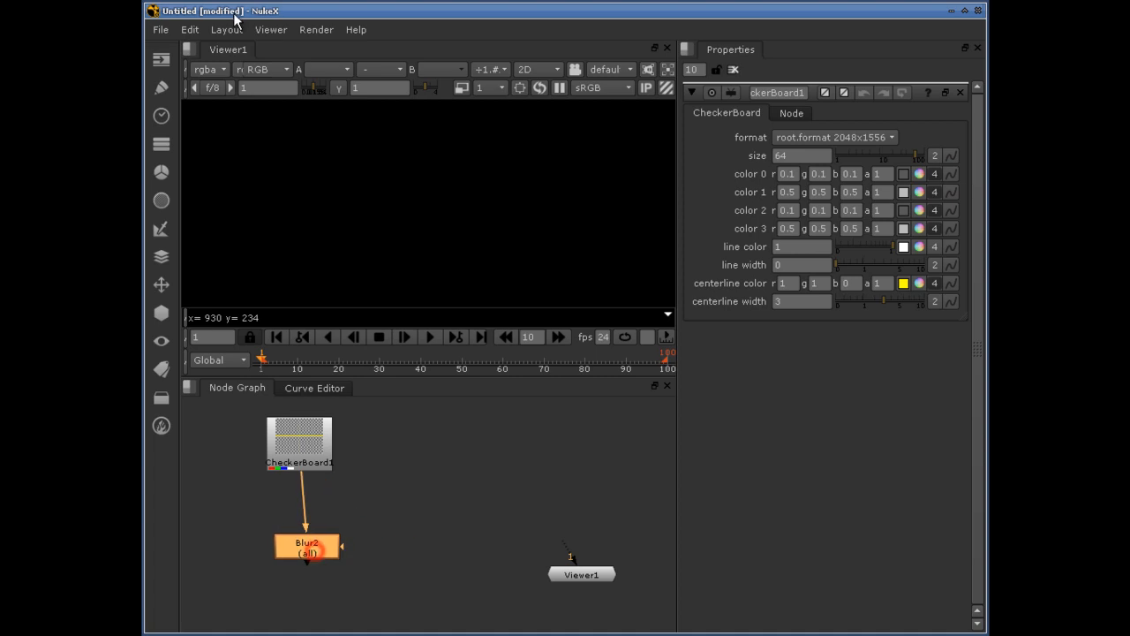
- Clone Blur2 and place the unconnected clone close beside the original node
{"action": "left_click", "coordinate": [191, 29]}
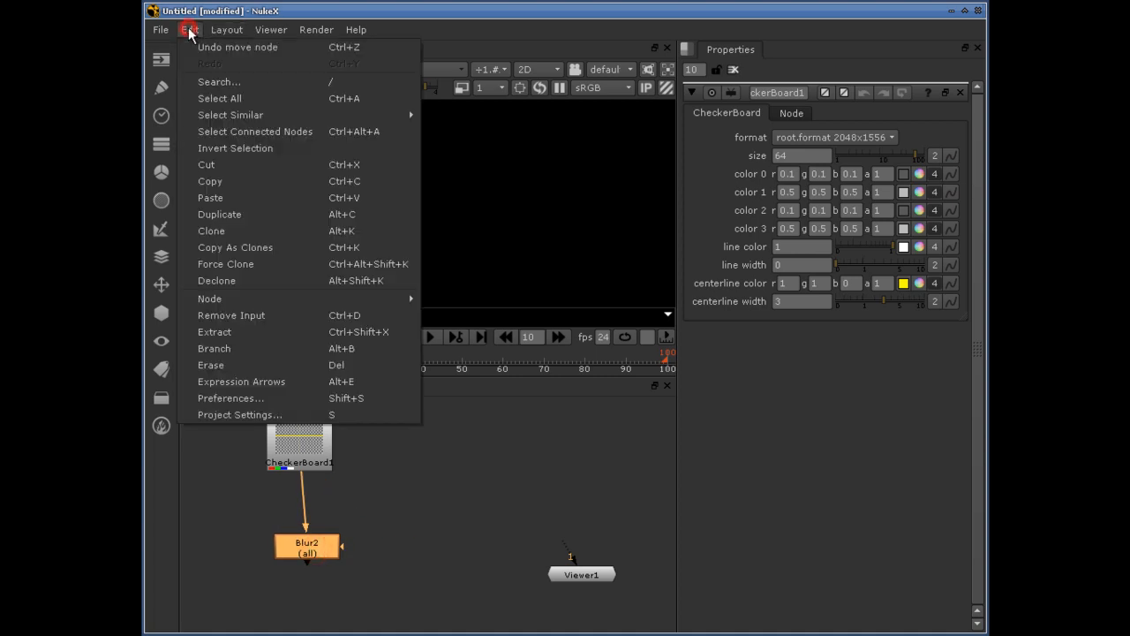
{"action": "left_click", "coordinate": [246, 235]}
{"action": "left_click_drag", "start_coordinate": [414, 585], "coordinate": [441, 542]}
{"action": "scroll", "coordinate": [343, 560], "scroll_direction": "up", "scroll_amount": 1}
{"action": "scroll", "coordinate": [344, 561], "scroll_direction": "up", "scroll_amount": 3}
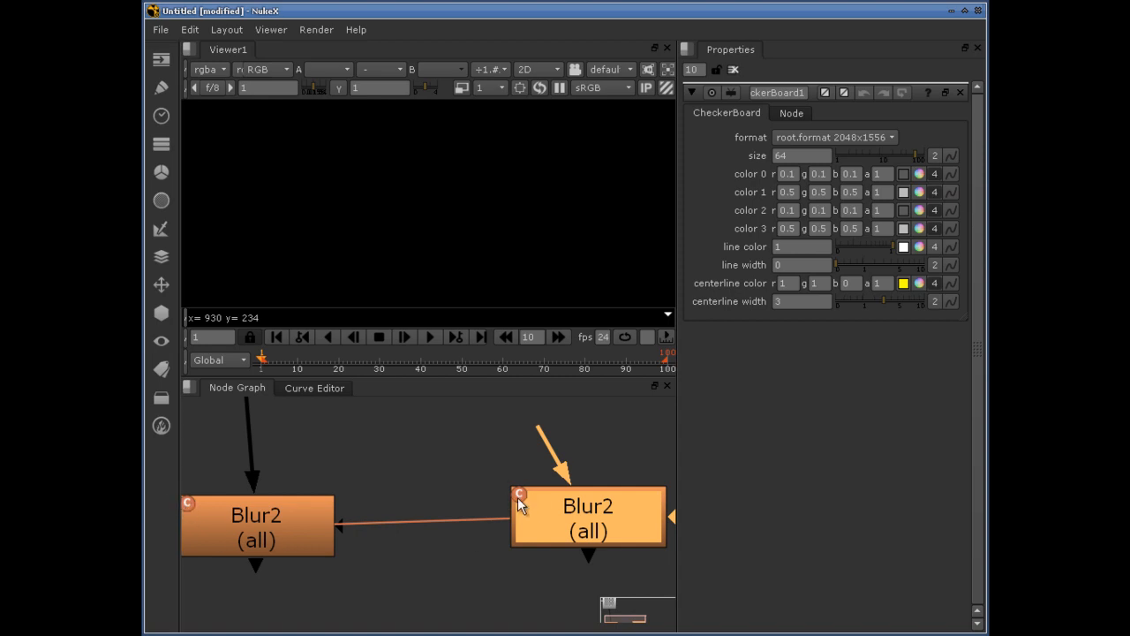
{"action": "scroll", "coordinate": [536, 516], "scroll_direction": "down", "scroll_amount": 2}
{"action": "left_click", "coordinate": [294, 531]}
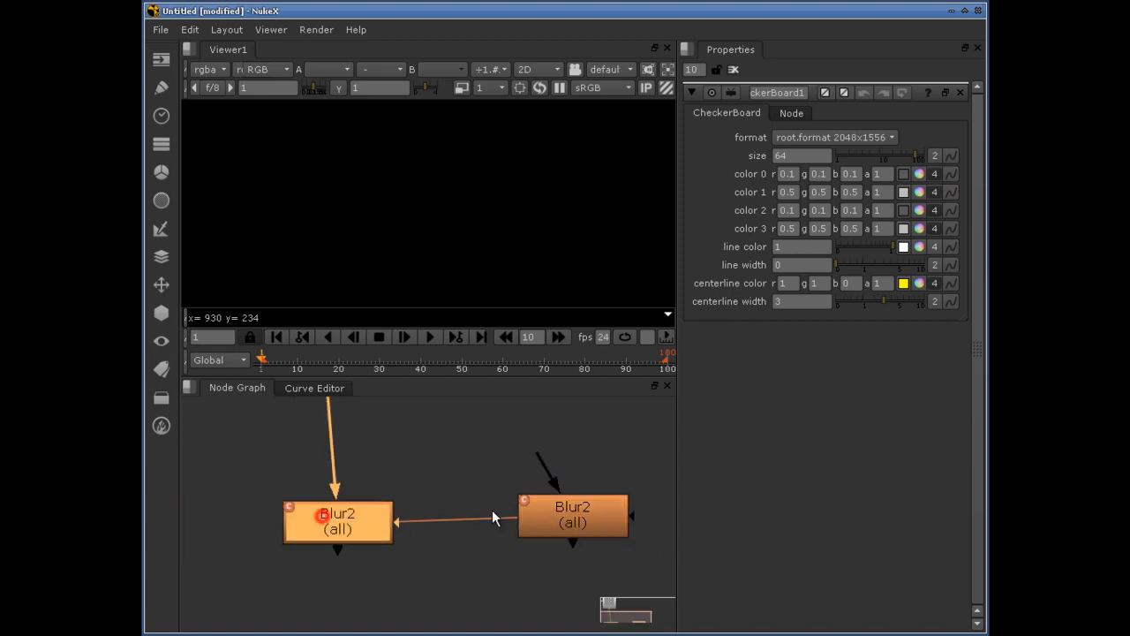
{"action": "left_click_drag", "start_coordinate": [559, 518], "coordinate": [486, 516]}
- Declone the Blur2 node that is connected to CheckerBoard1
{"action": "left_click", "coordinate": [377, 530]}
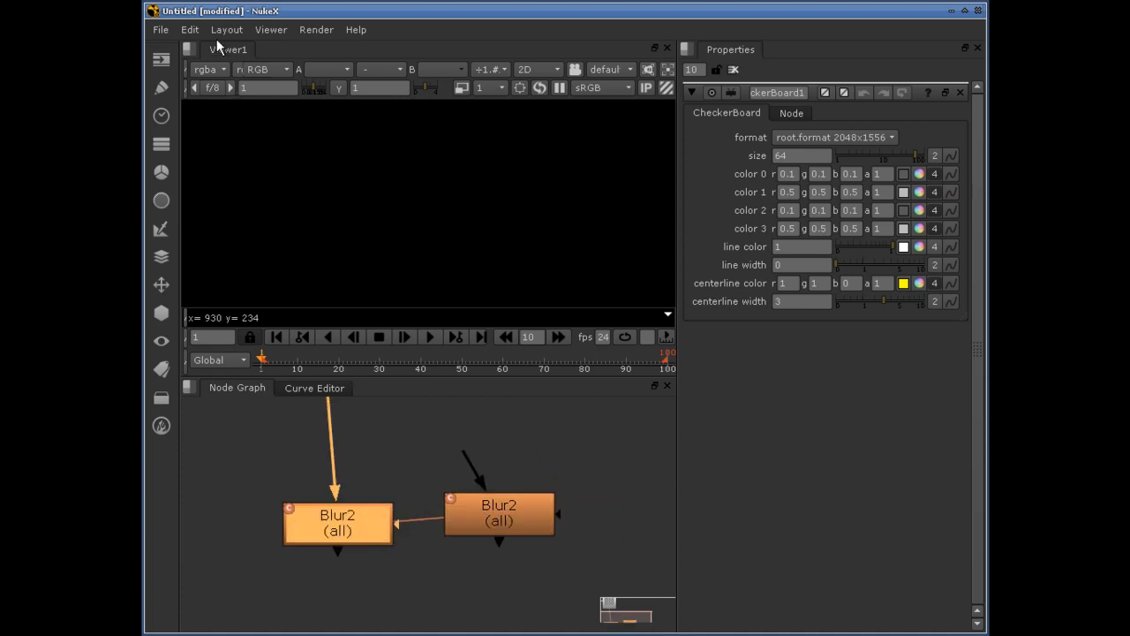
{"action": "left_click", "coordinate": [190, 29]}
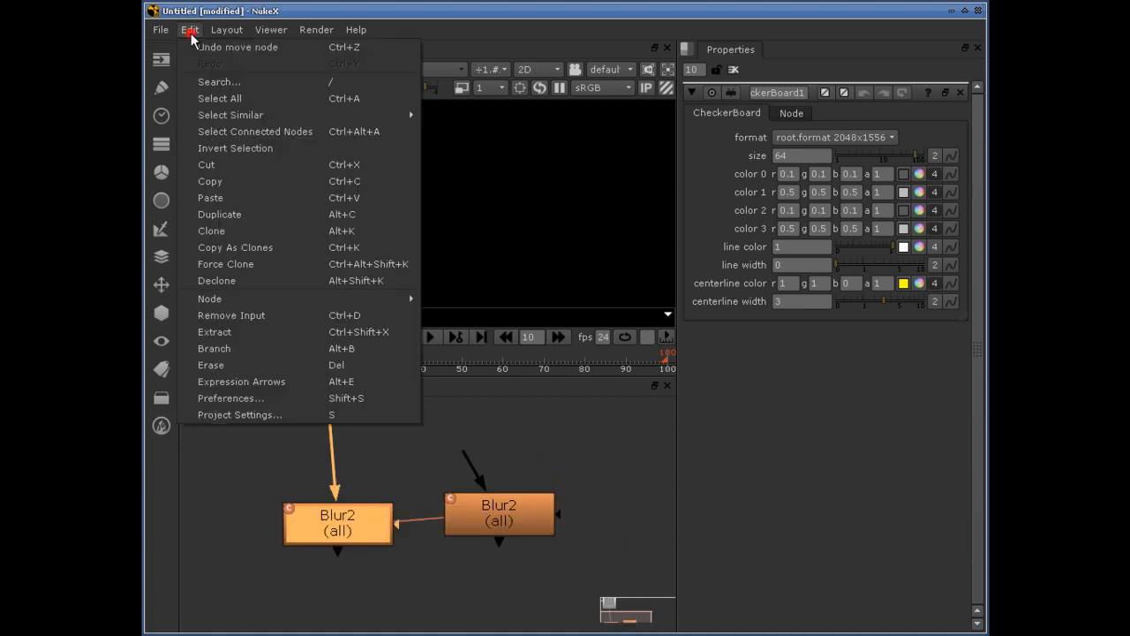
{"action": "left_click", "coordinate": [297, 279]}
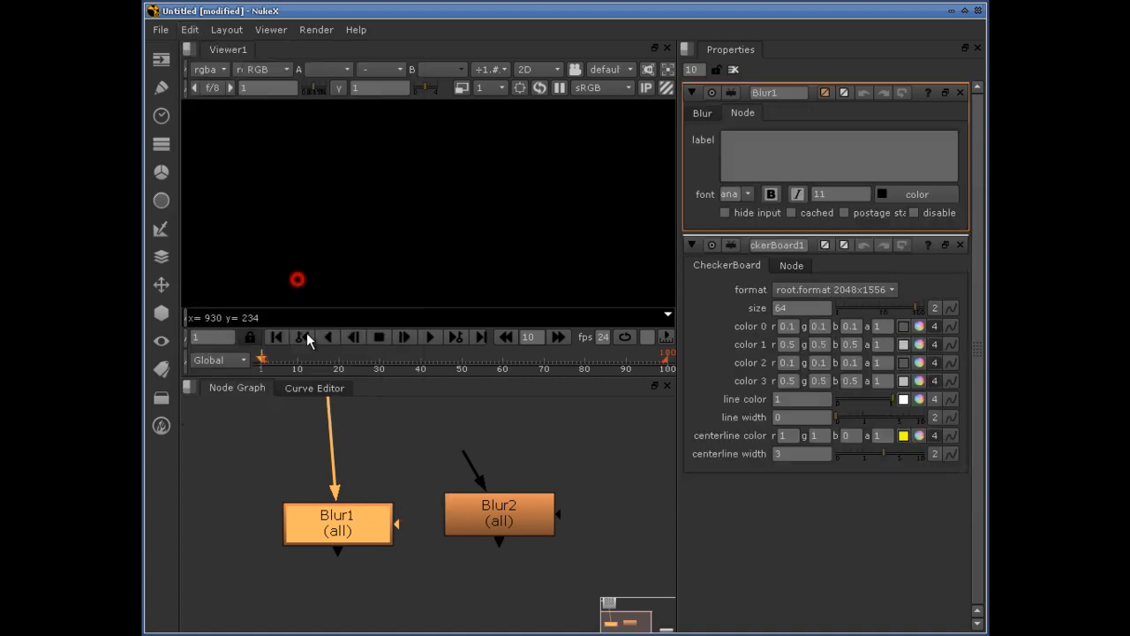
- Move Blur1 up under CheckerBoard1 and connect Blur2 below Blur1
{"action": "left_click_drag", "start_coordinate": [526, 526], "coordinate": [492, 567]}
{"action": "left_click", "coordinate": [340, 521]}
{"action": "left_click_drag", "start_coordinate": [339, 521], "coordinate": [327, 459]}
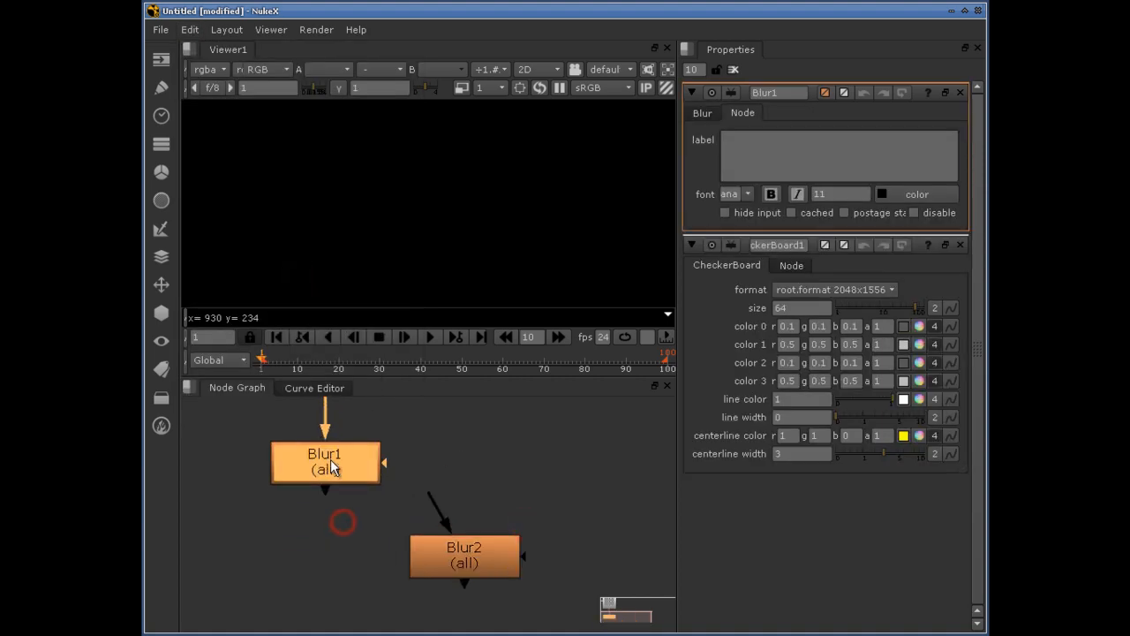
{"action": "scroll", "coordinate": [340, 450], "scroll_direction": "down", "scroll_amount": 2}
{"action": "left_click_drag", "start_coordinate": [431, 521], "coordinate": [353, 455]}
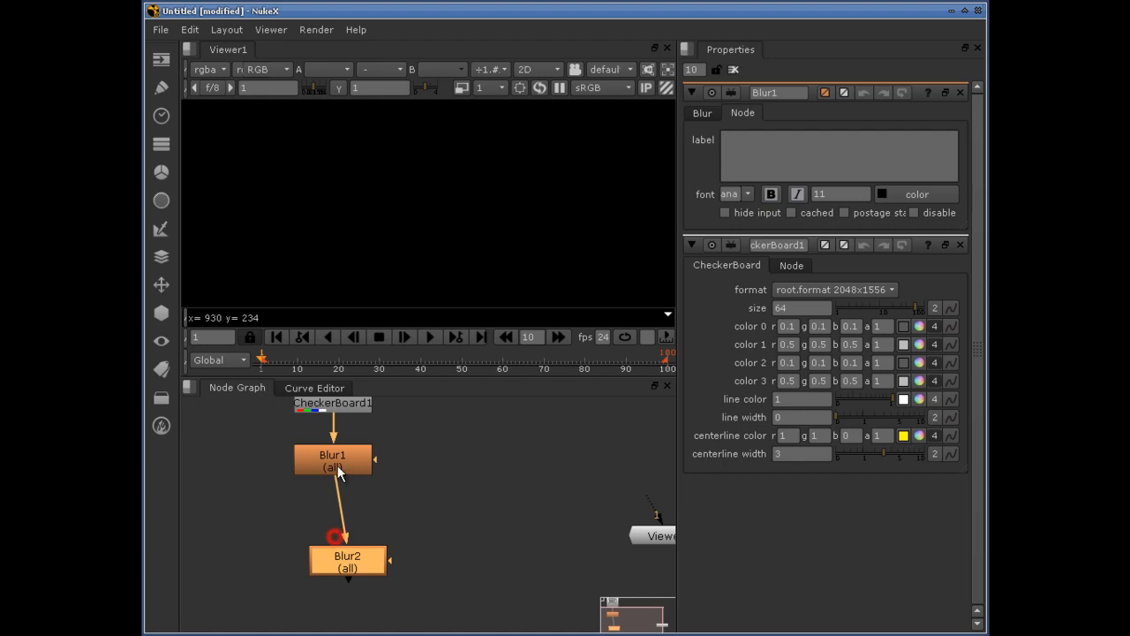
- Set the blur size of Blur1 to 6.5 and of Blur2 to 49
{"action": "left_click", "coordinate": [353, 455]}
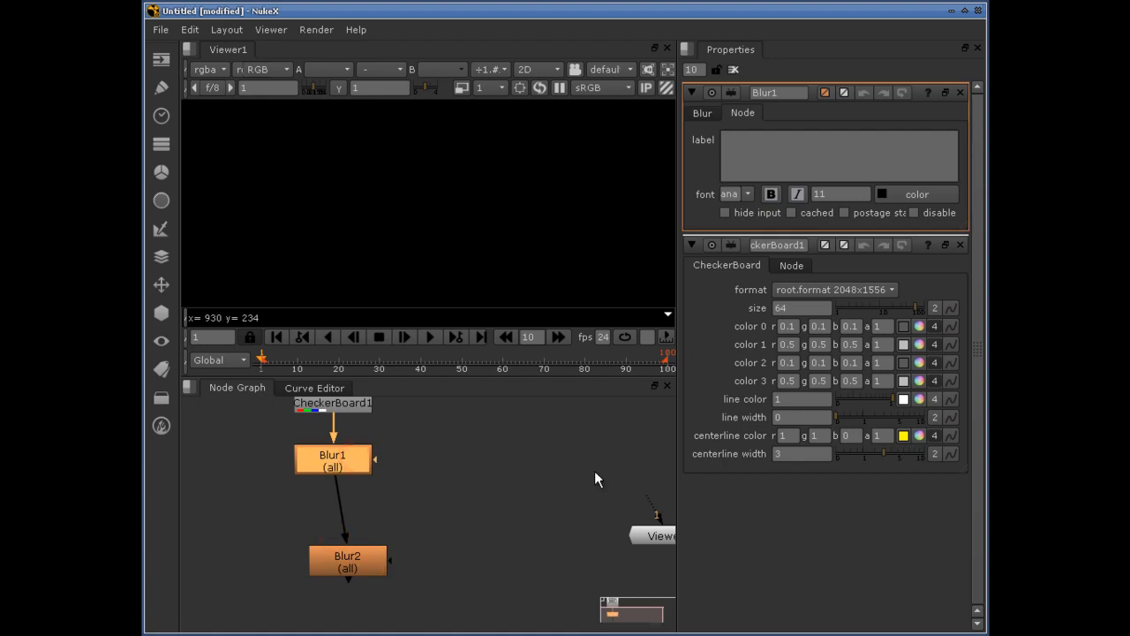
{"action": "left_click", "coordinate": [355, 458]}
{"action": "left_click", "coordinate": [702, 114]}
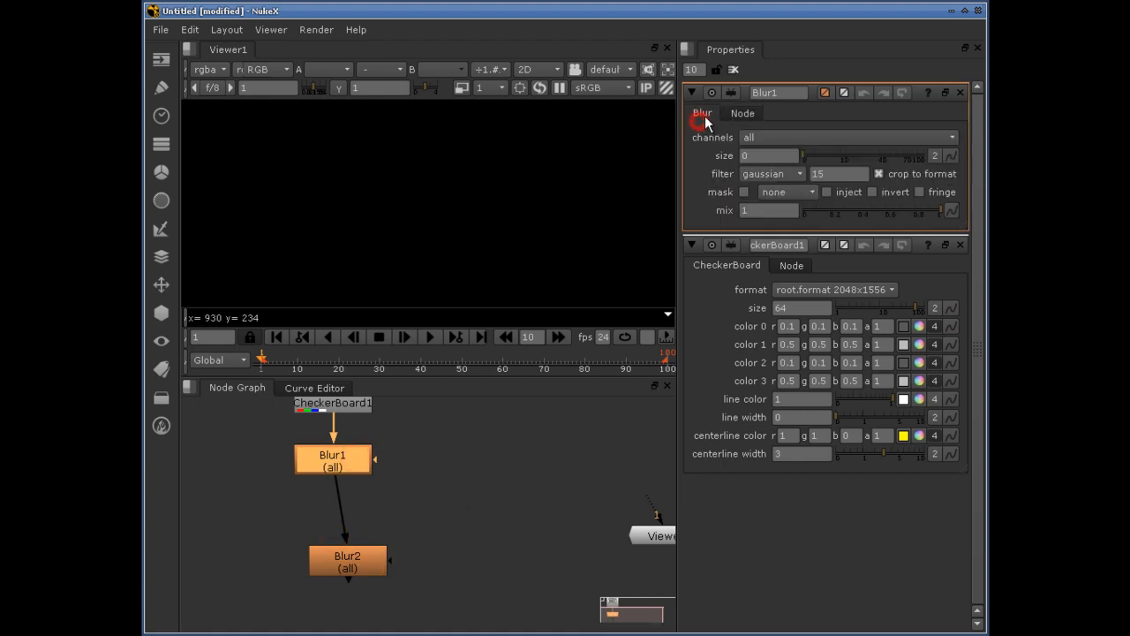
{"action": "left_click", "coordinate": [803, 155]}
{"action": "left_click_drag", "start_coordinate": [834, 153], "coordinate": [833, 154]}
{"action": "double_click", "coordinate": [360, 561]}
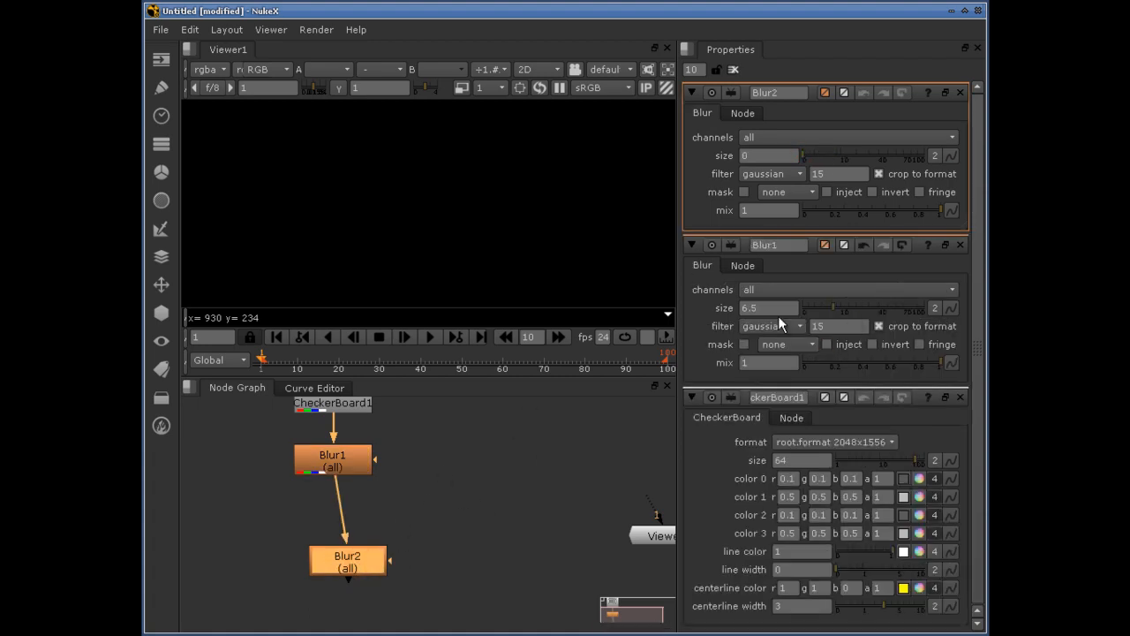
{"action": "left_click_drag", "start_coordinate": [805, 156], "coordinate": [886, 156]}
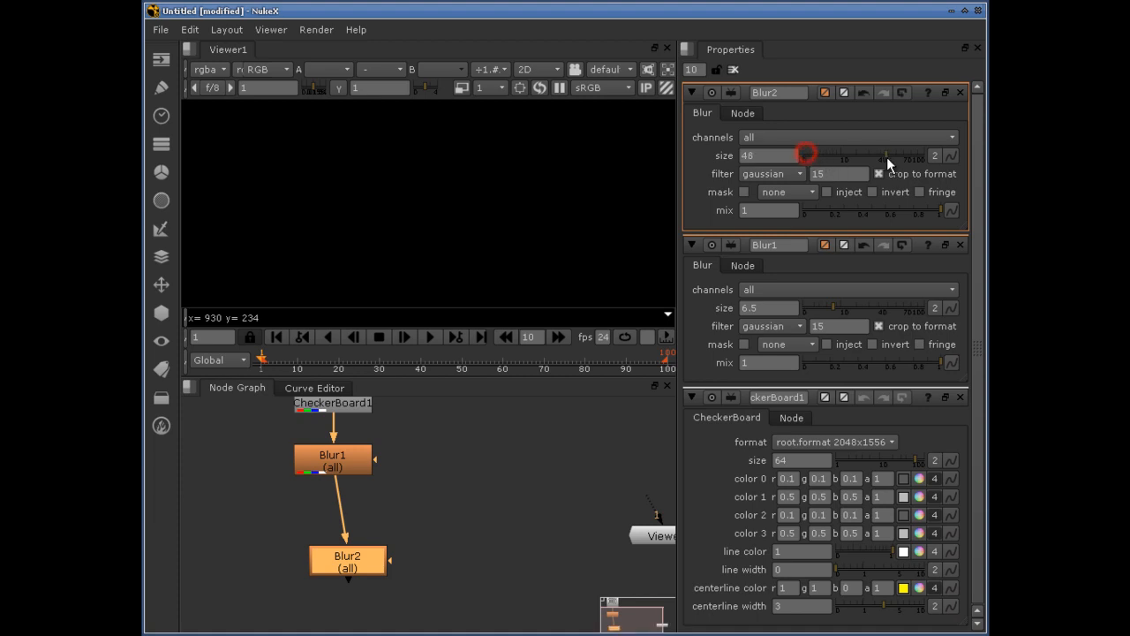
- Select both Blur1 and Blur2 and turn them into clones with Force Clone
{"action": "left_click", "coordinate": [351, 467]}
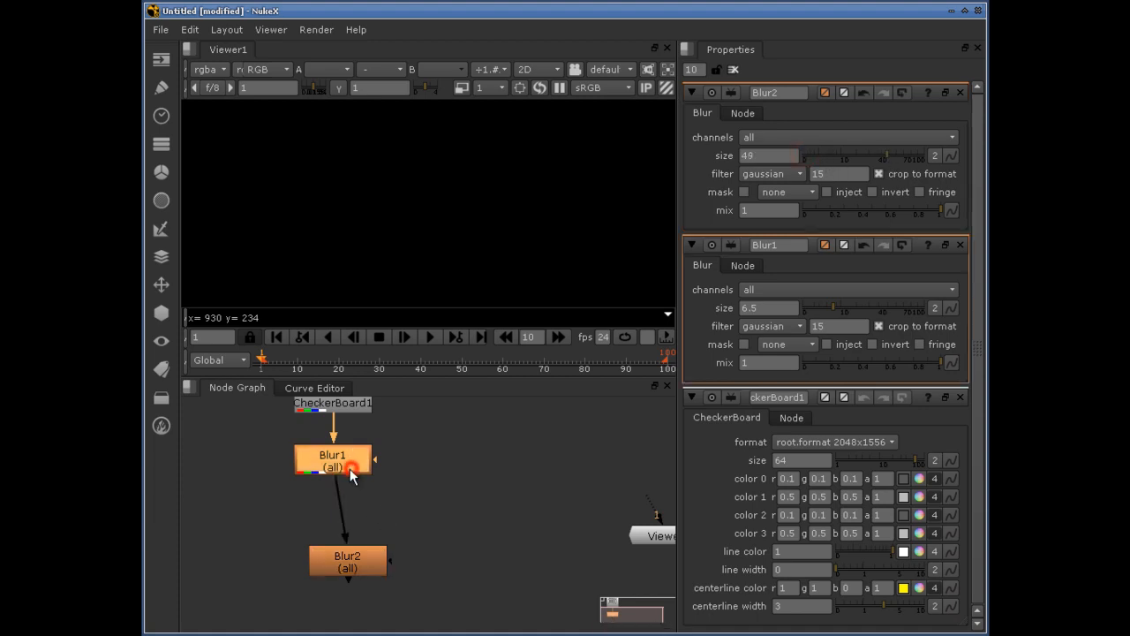
{"action": "left_click_drag", "start_coordinate": [402, 434], "coordinate": [258, 613]}
{"action": "left_click", "coordinate": [417, 447]}
{"action": "left_click_drag", "start_coordinate": [270, 431], "coordinate": [446, 604]}
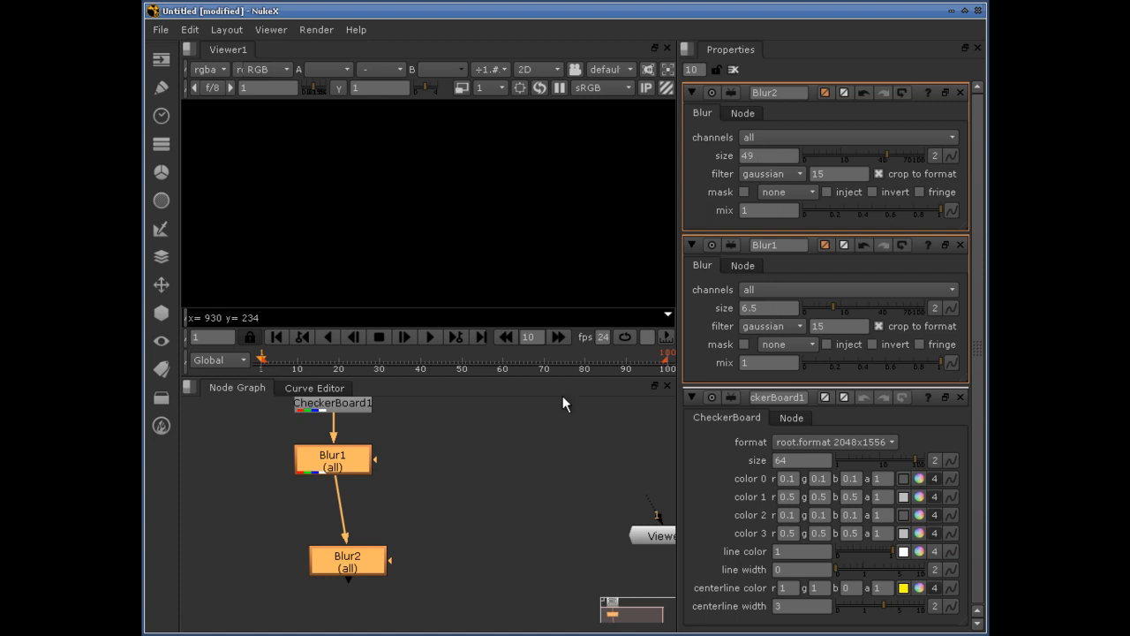
{"action": "left_click", "coordinate": [190, 30]}
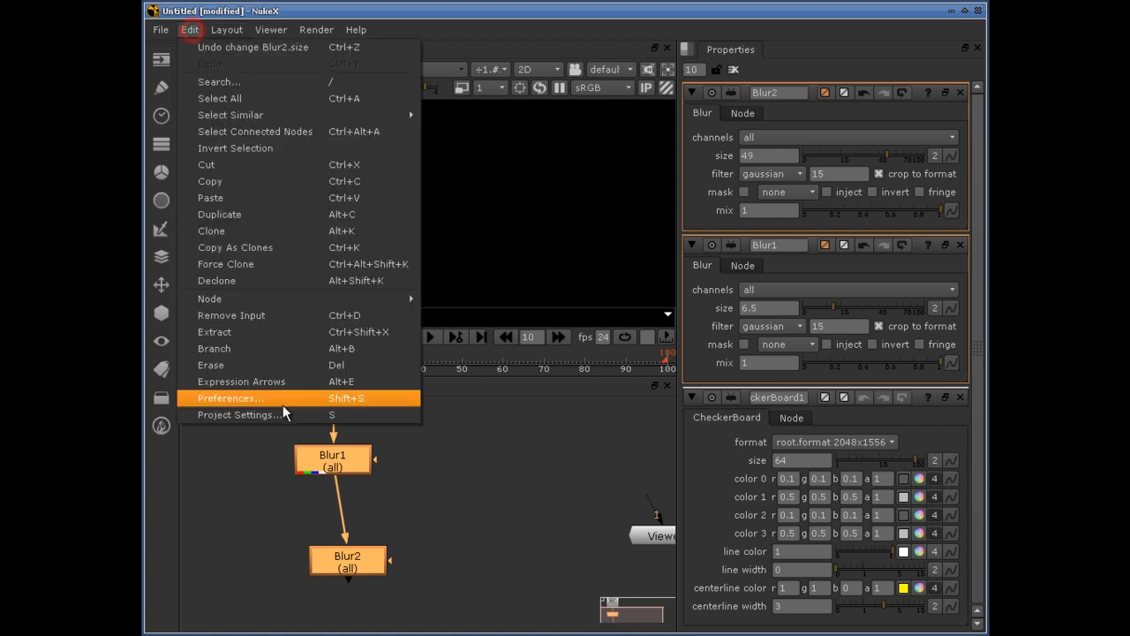
{"action": "left_click", "coordinate": [293, 262]}
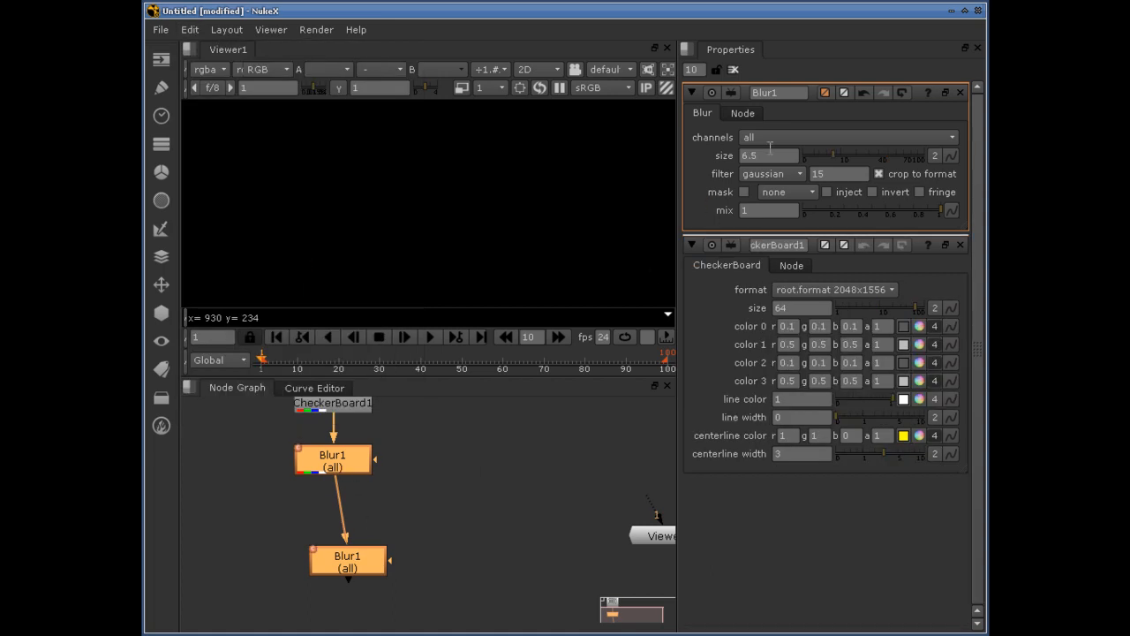
- Open the properties of the lower Blur1 clone and compare its Blur settings with the upper one's
{"action": "left_click", "coordinate": [441, 559]}
{"action": "left_click", "coordinate": [329, 461]}
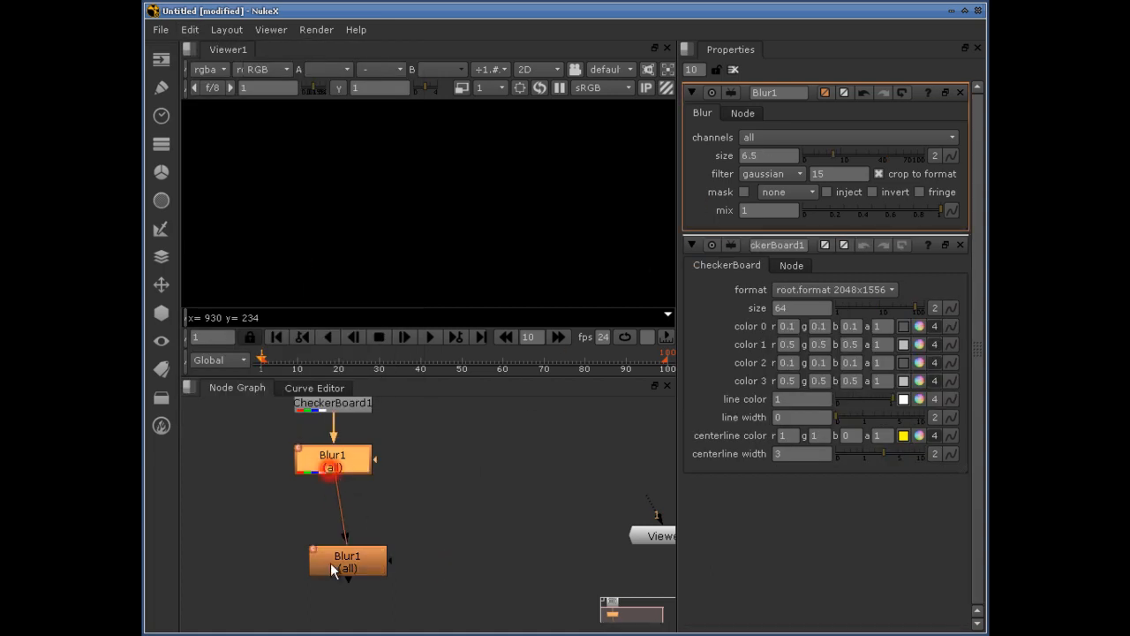
{"action": "left_click", "coordinate": [331, 563]}
{"action": "double_click", "coordinate": [331, 561]}
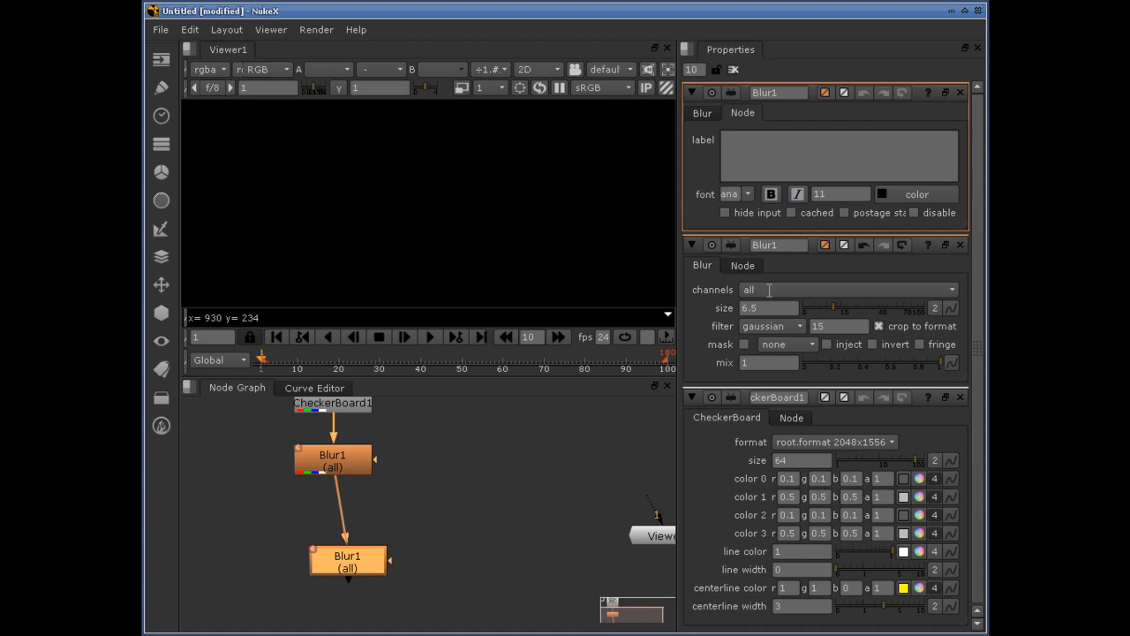
{"action": "left_click", "coordinate": [702, 115]}
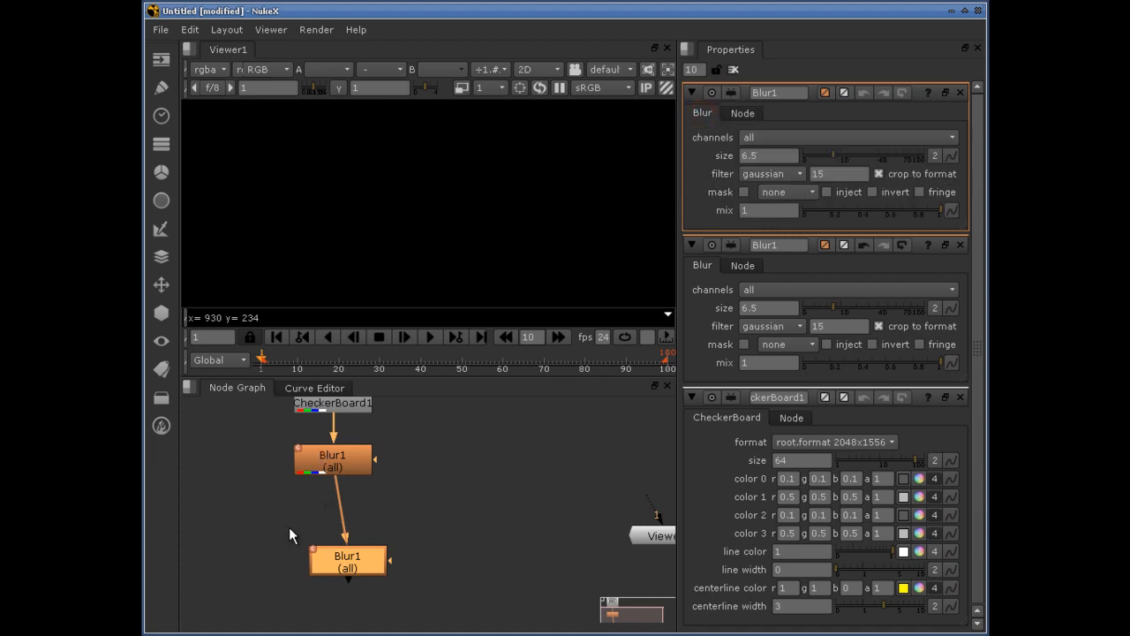
- Delete both Blur clones and add a new Blur node connected below CheckerBoard1
{"action": "left_click_drag", "start_coordinate": [254, 423], "coordinate": [429, 602]}
{"action": "key", "text": "Delete"}
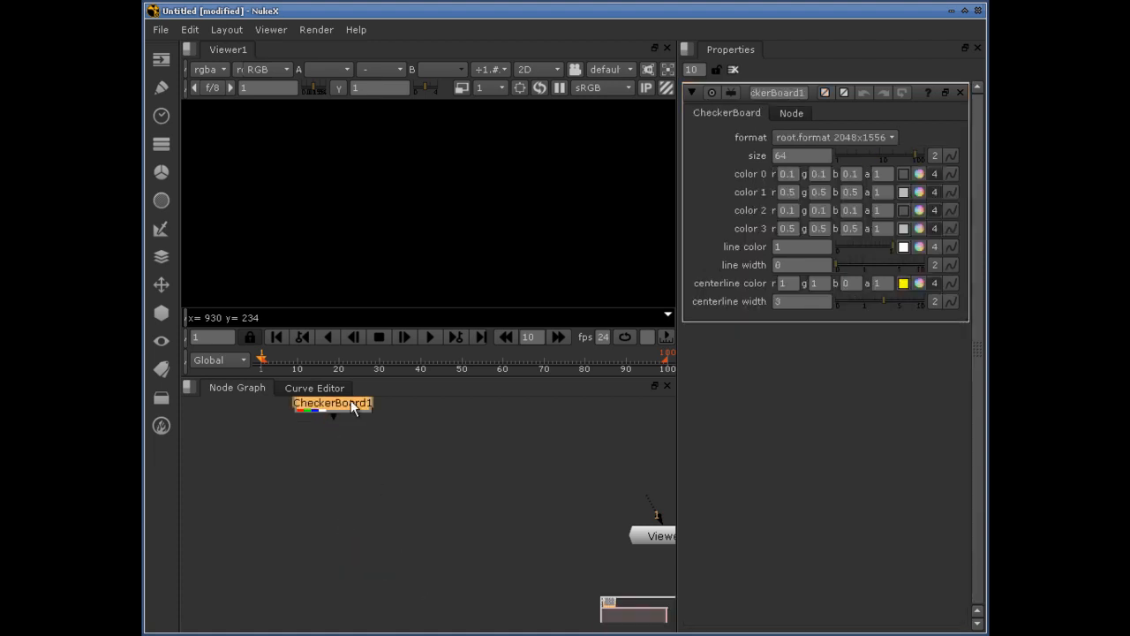
{"action": "key", "text": "b"}
{"action": "left_click_drag", "start_coordinate": [331, 500], "coordinate": [331, 534]}
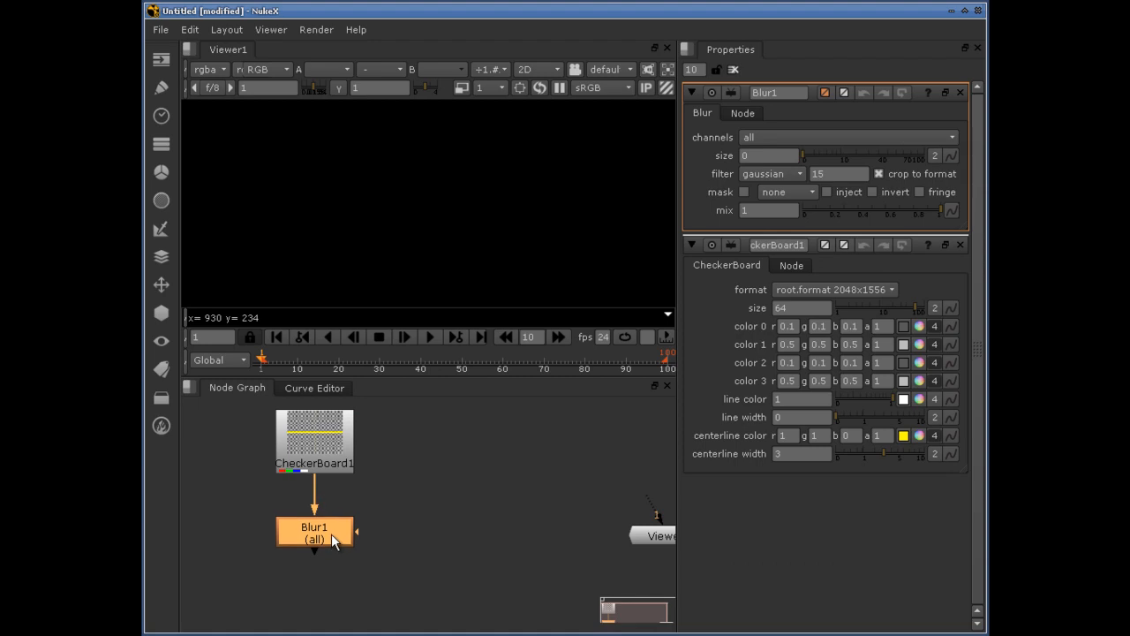
- Copy Blur1 as a clone, paste it, and place the pasted node beside Blur1
{"action": "left_click", "coordinate": [190, 30]}
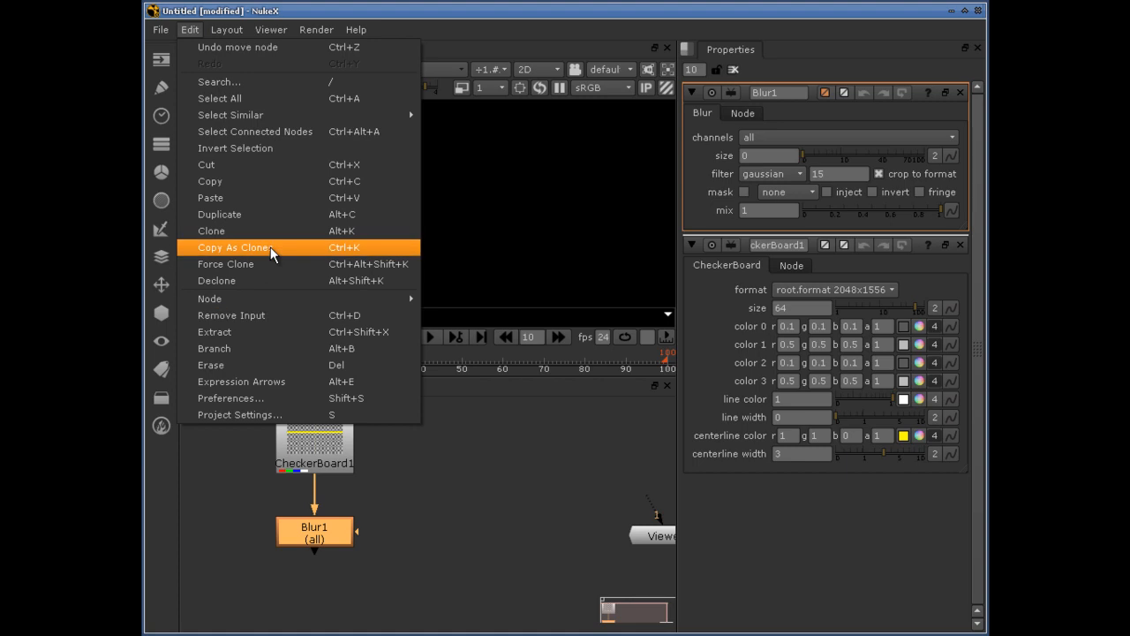
{"action": "left_click", "coordinate": [332, 529]}
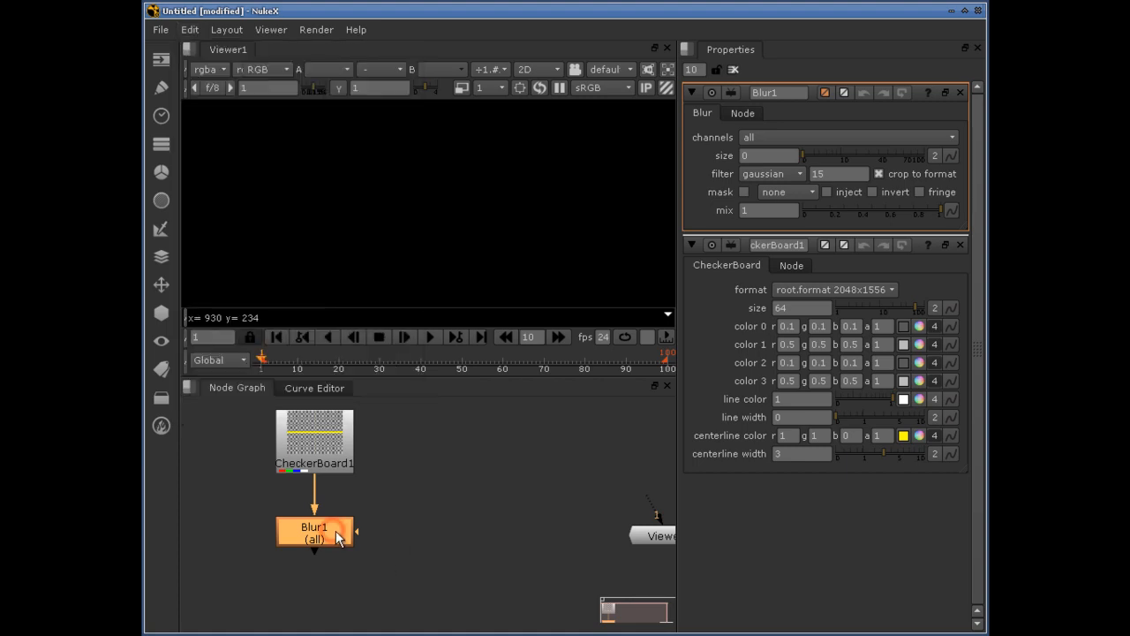
{"action": "left_click", "coordinate": [190, 30]}
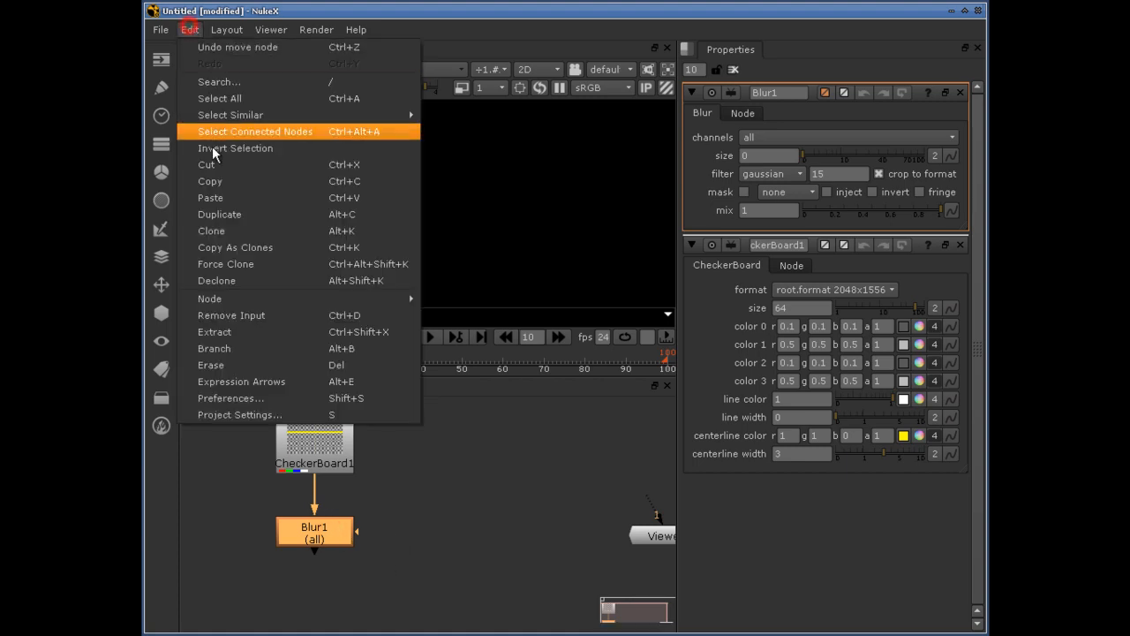
{"action": "left_click", "coordinate": [240, 249]}
{"action": "left_click", "coordinate": [424, 586]}
{"action": "left_click", "coordinate": [317, 541]}
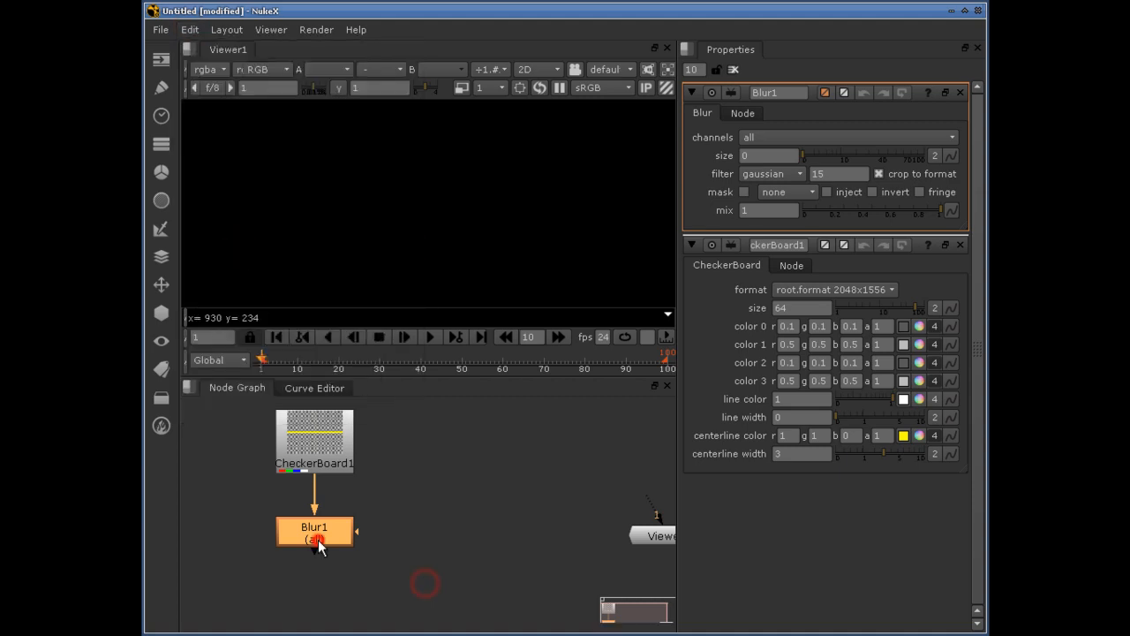
{"action": "key", "text": "ctrl+v"}
{"action": "mouse_move", "coordinate": [321, 560]}
{"action": "left_mouse_down"}
{"action": "mouse_move", "coordinate": [472, 529]}
{"action": "mouse_move", "coordinate": [486, 506]}
{"action": "mouse_move", "coordinate": [488, 540]}
{"action": "left_mouse_up"}
- Move Blur1 further down and align CheckerBoard1 directly above it
{"action": "scroll", "coordinate": [424, 543], "scroll_direction": "up", "scroll_amount": 1}
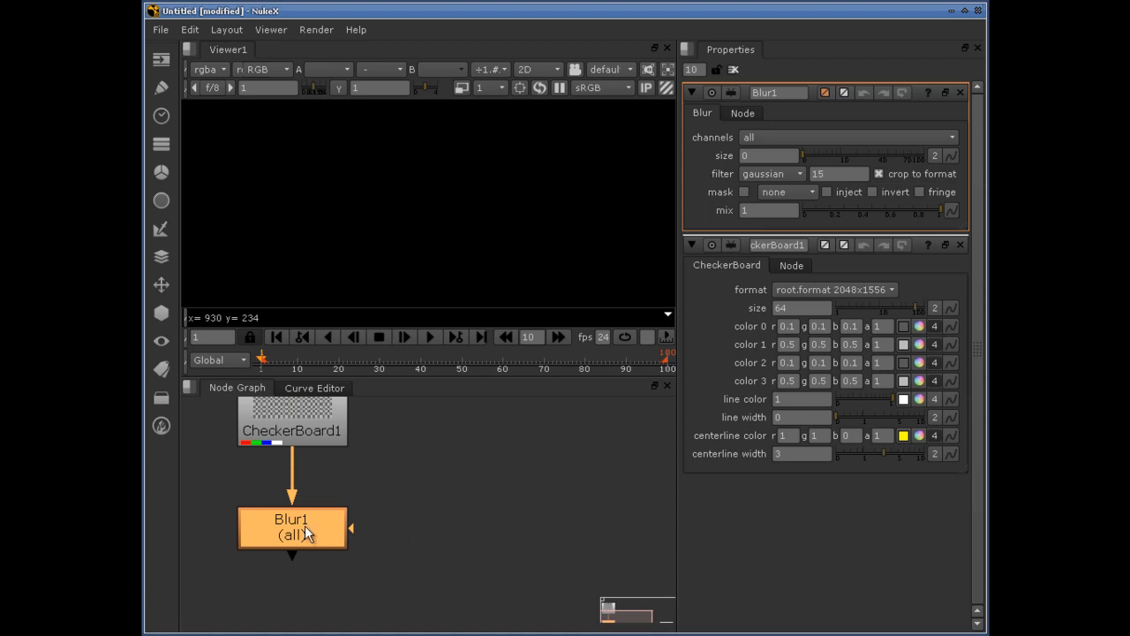
{"action": "left_click_drag", "start_coordinate": [306, 536], "coordinate": [330, 565]}
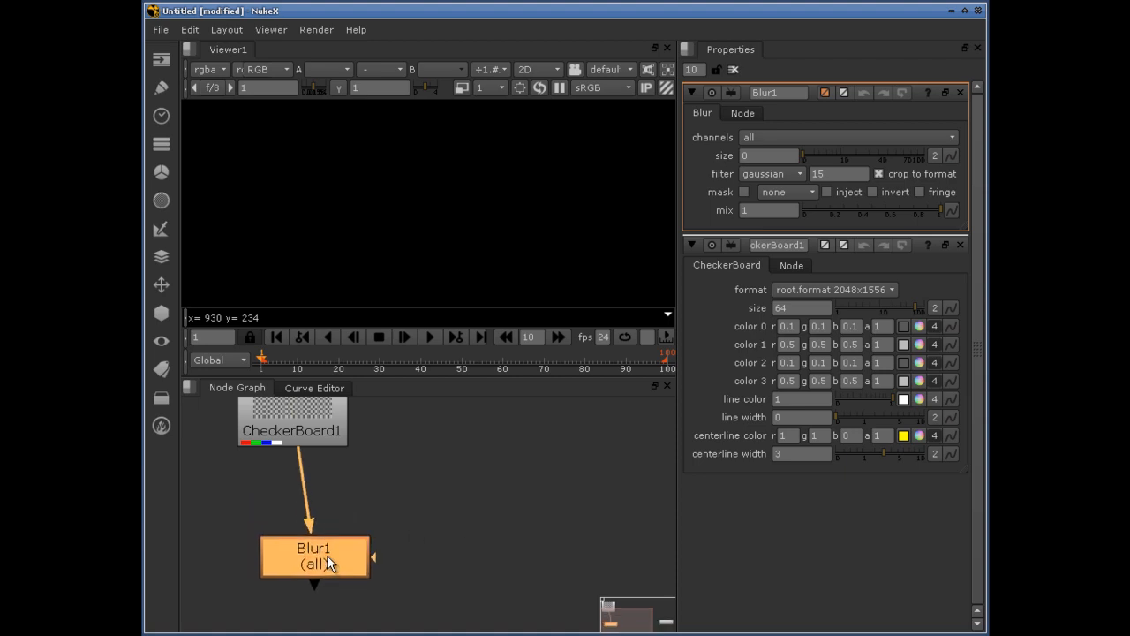
{"action": "left_click_drag", "start_coordinate": [265, 432], "coordinate": [288, 446]}
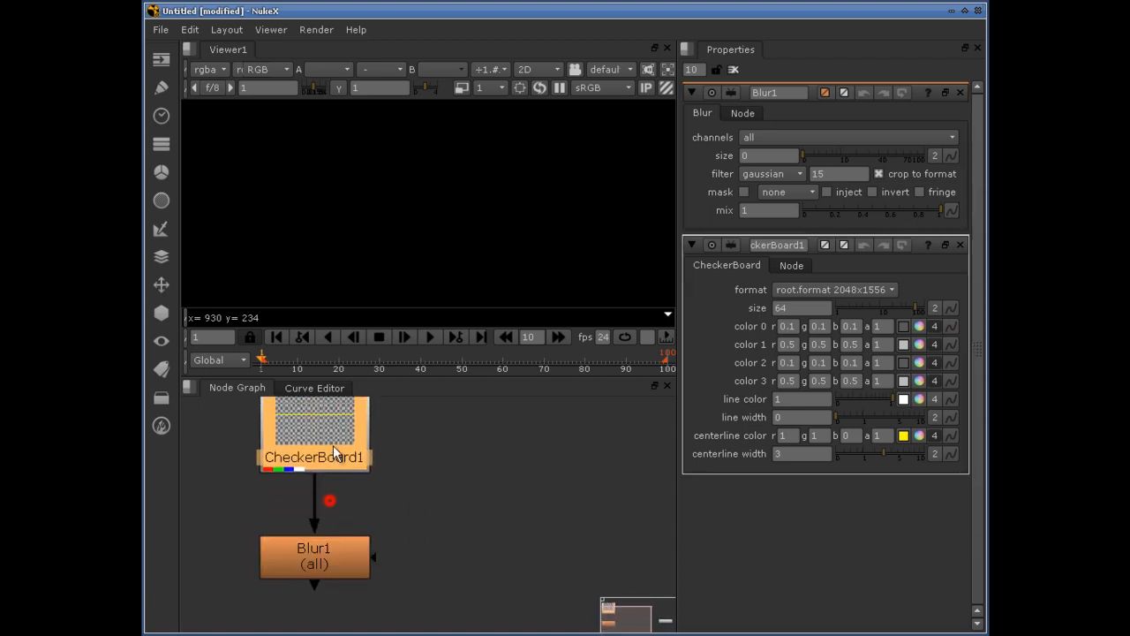
- Set Blur1's size to 23 and mix to 0.18, and move the node slightly closer to CheckerBoard1
{"action": "left_click", "coordinate": [339, 560]}
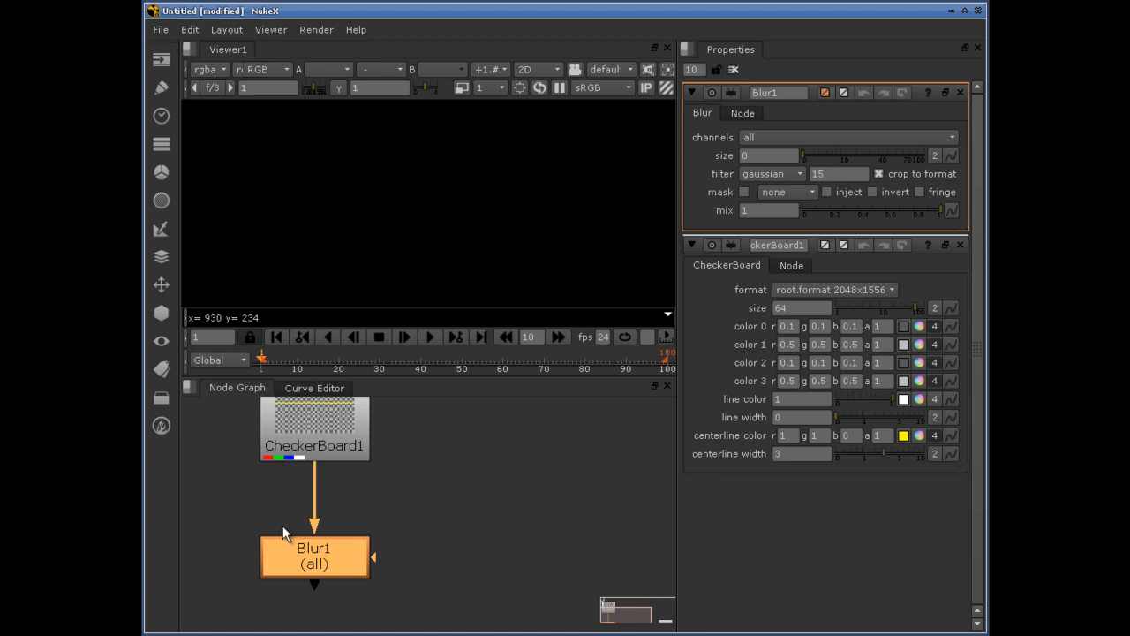
{"action": "left_click", "coordinate": [313, 562]}
{"action": "left_click_drag", "start_coordinate": [851, 155], "coordinate": [865, 158]}
{"action": "left_click", "coordinate": [829, 213]}
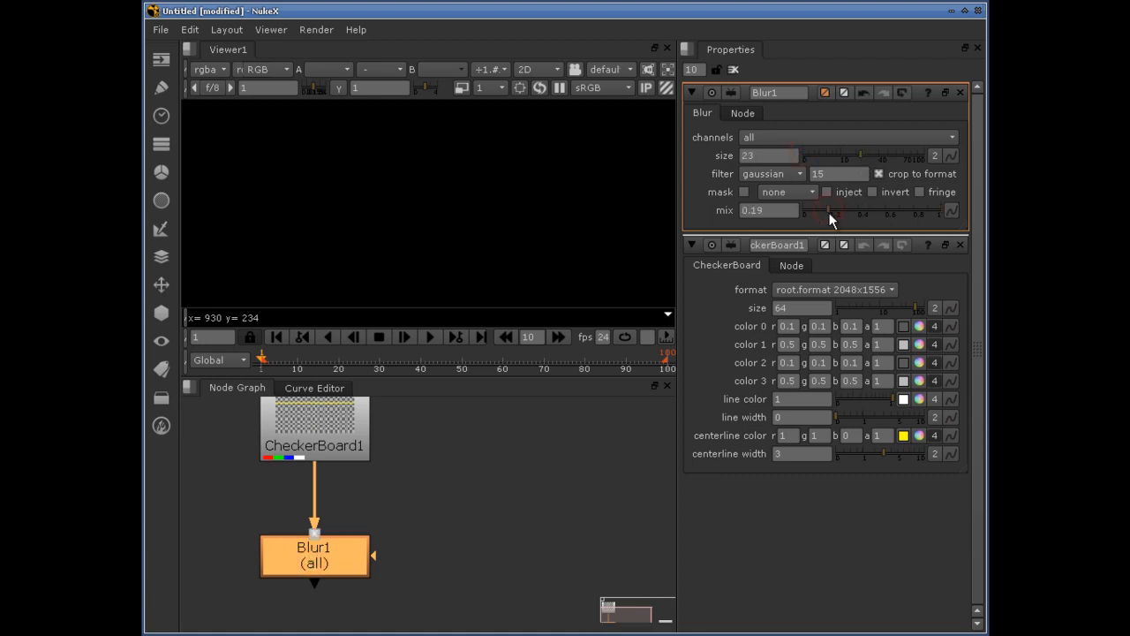
{"action": "left_click_drag", "start_coordinate": [343, 573], "coordinate": [323, 558]}
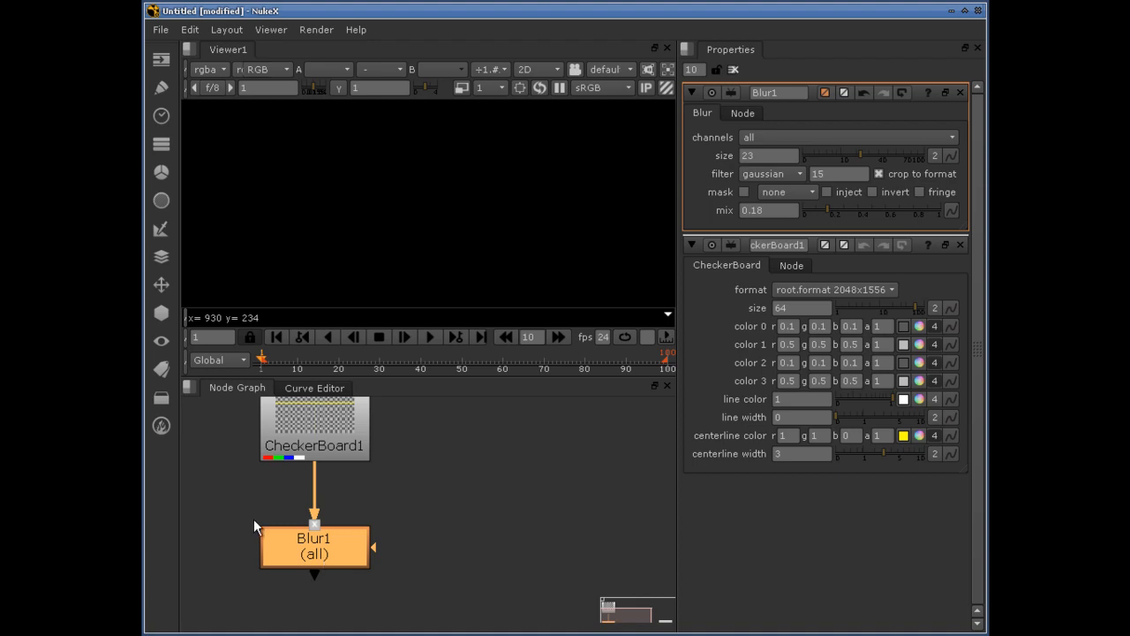
- Try to export the selected Blur1 node as a script named ss in the Desktop folder
{"action": "left_click", "coordinate": [160, 29]}
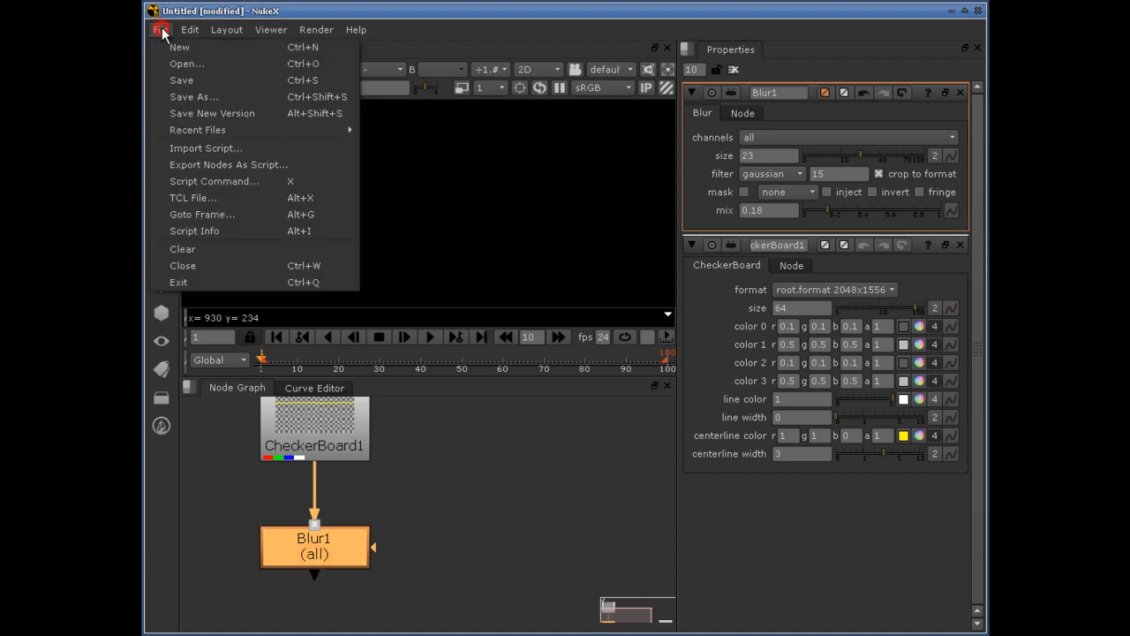
{"action": "left_click", "coordinate": [164, 170]}
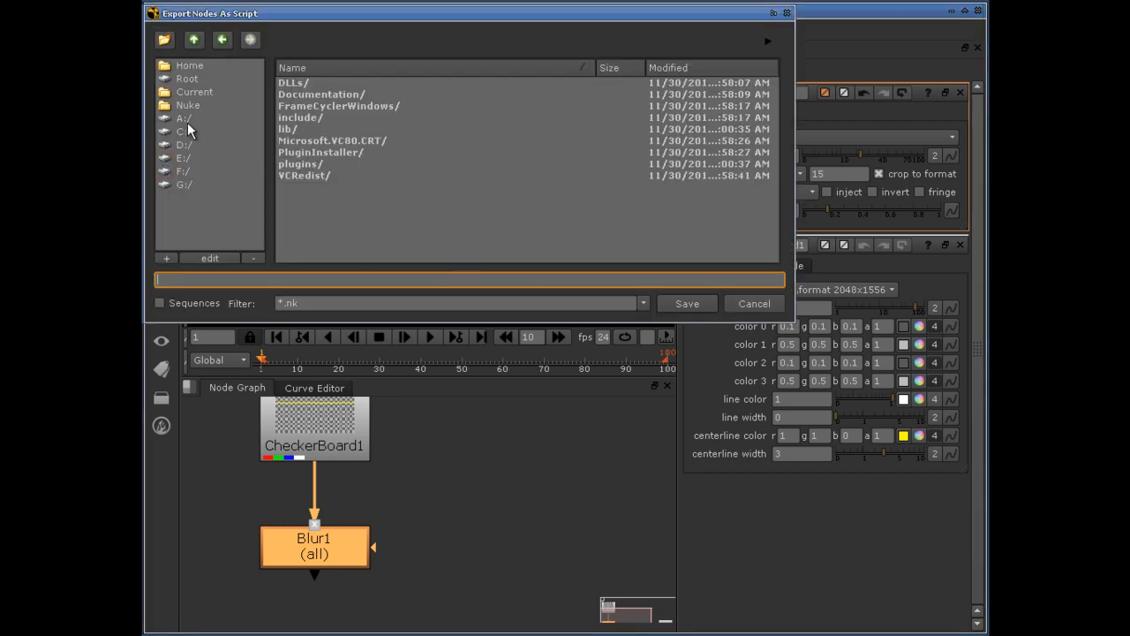
{"action": "left_click", "coordinate": [184, 67]}
{"action": "double_click", "coordinate": [309, 105]}
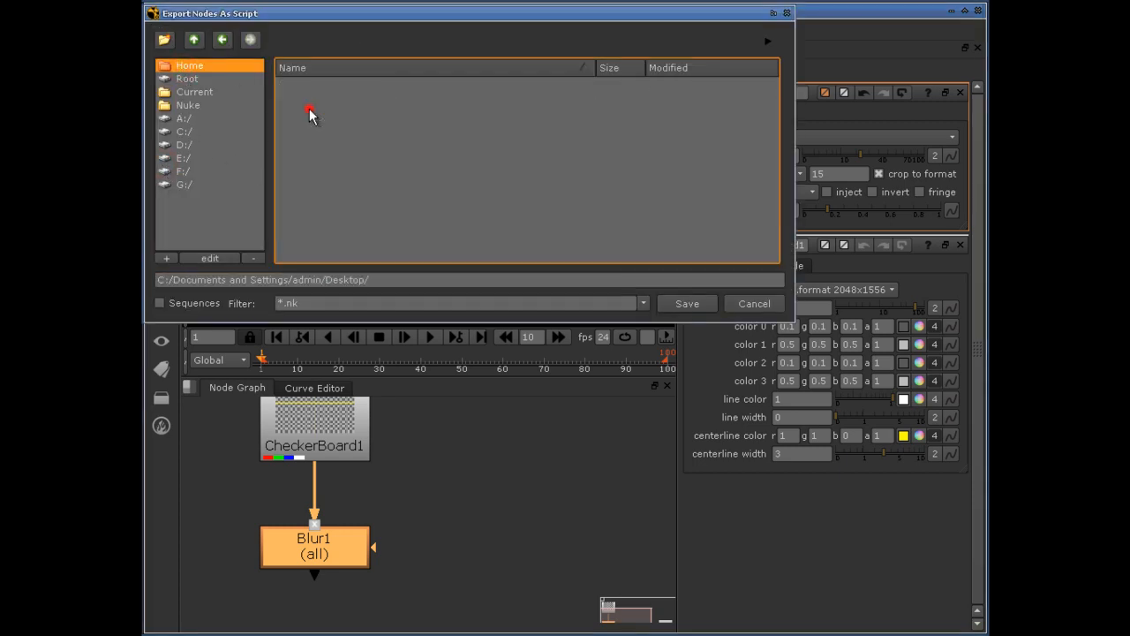
{"action": "left_click", "coordinate": [331, 302]}
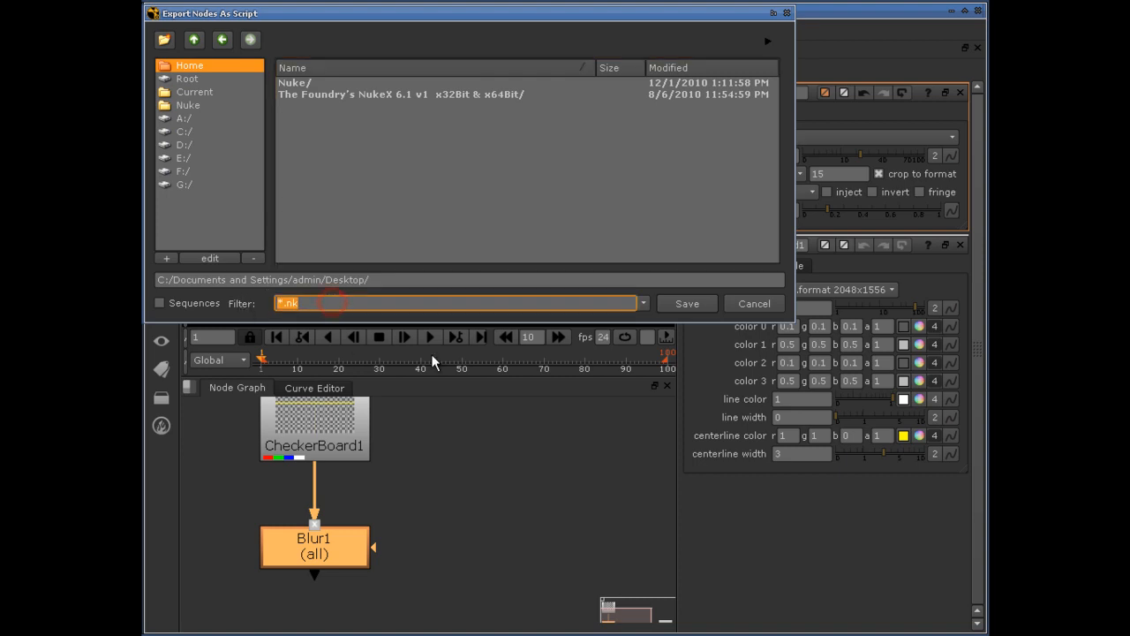
{"action": "type", "text": "ss"}
{"action": "left_click", "coordinate": [673, 310]}
- Delete the Blur1 node below CheckerBoard1
{"action": "left_click", "coordinate": [331, 552]}
{"action": "key", "text": "Delete"}
{"action": "left_click_drag", "start_coordinate": [456, 477], "coordinate": [472, 552]}
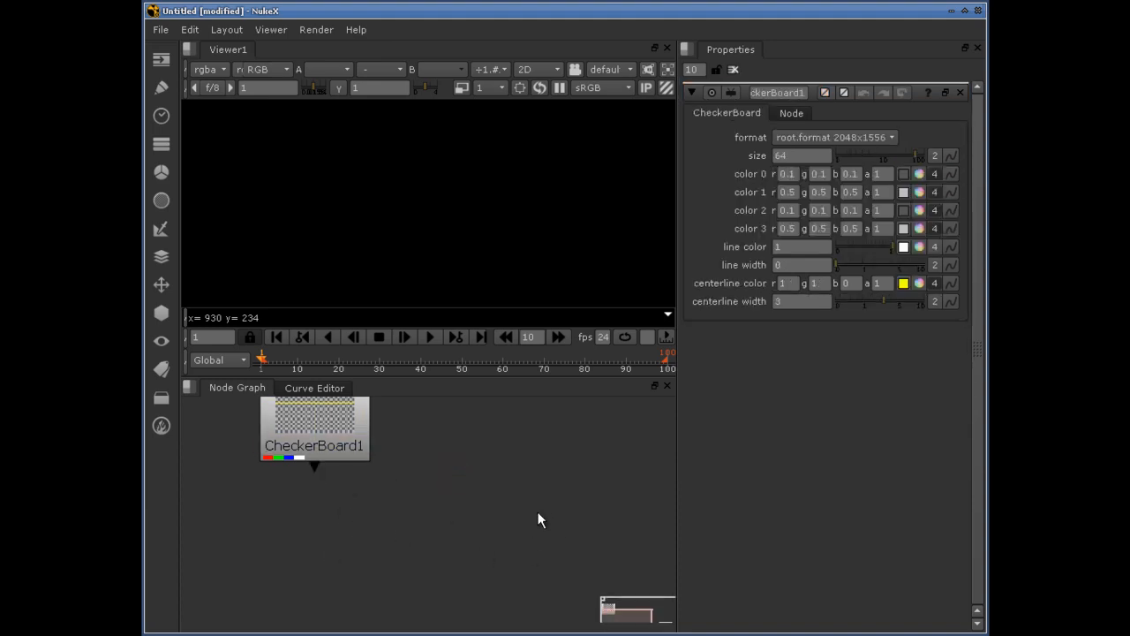
{"action": "left_click", "coordinate": [161, 32]}
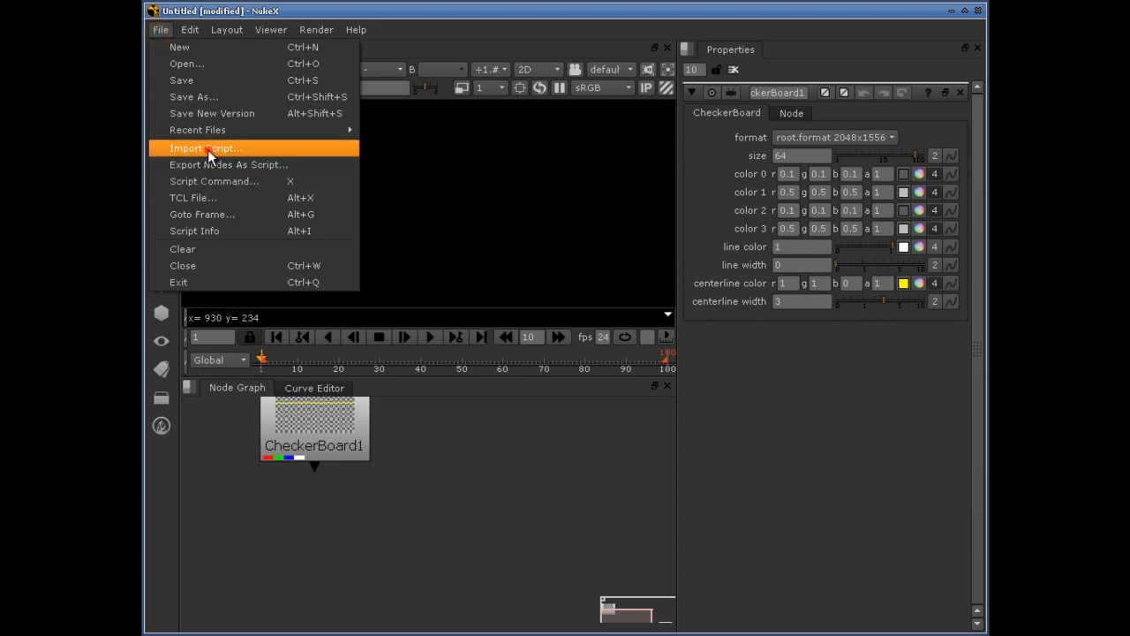
{"action": "left_click", "coordinate": [207, 149]}
{"action": "left_click", "coordinate": [181, 63]}
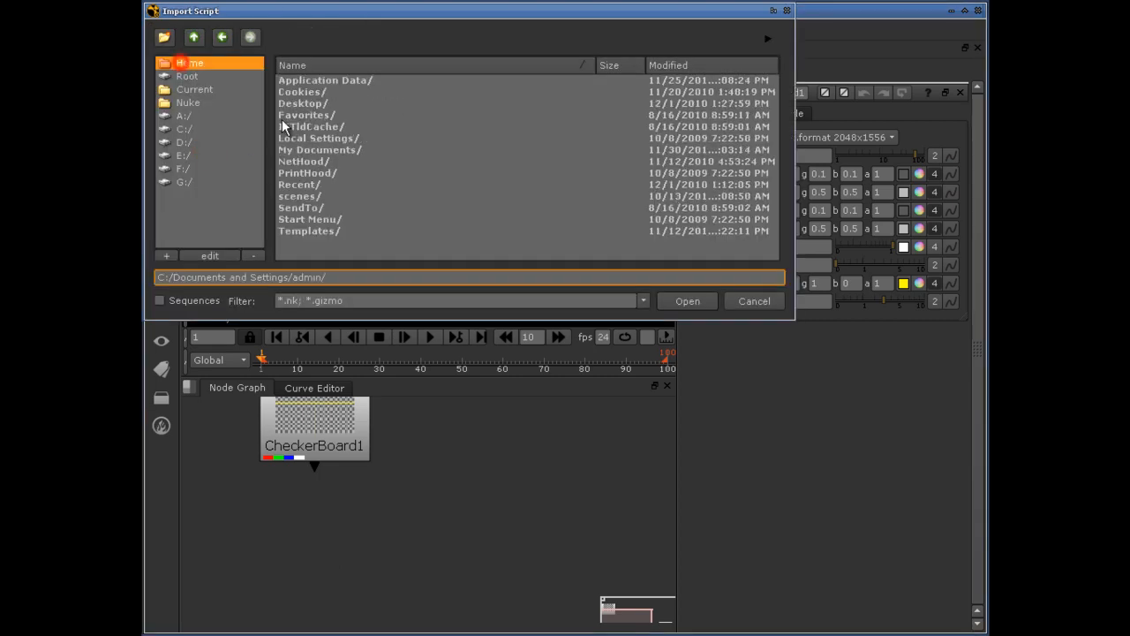
{"action": "double_click", "coordinate": [289, 103]}
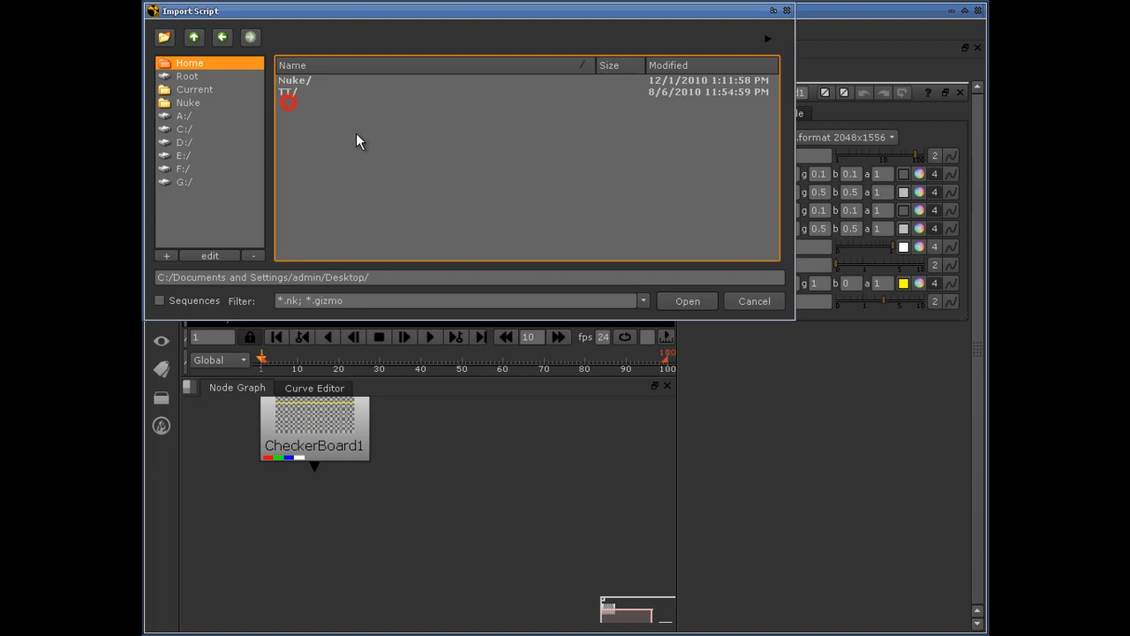
{"action": "double_click", "coordinate": [295, 82]}
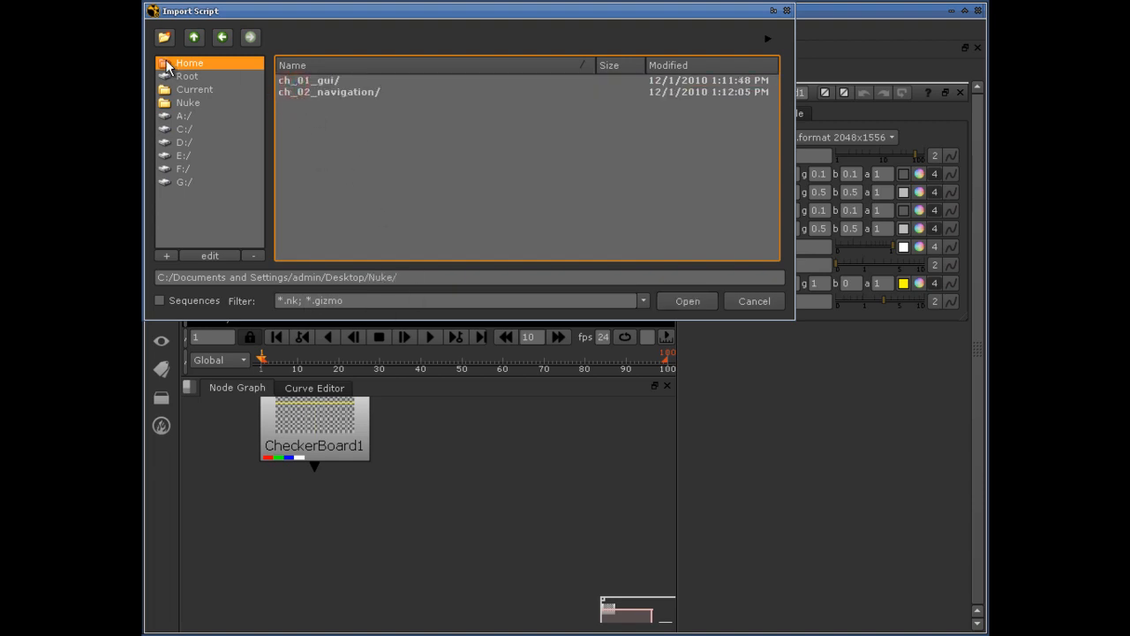
{"action": "left_click", "coordinate": [742, 300]}
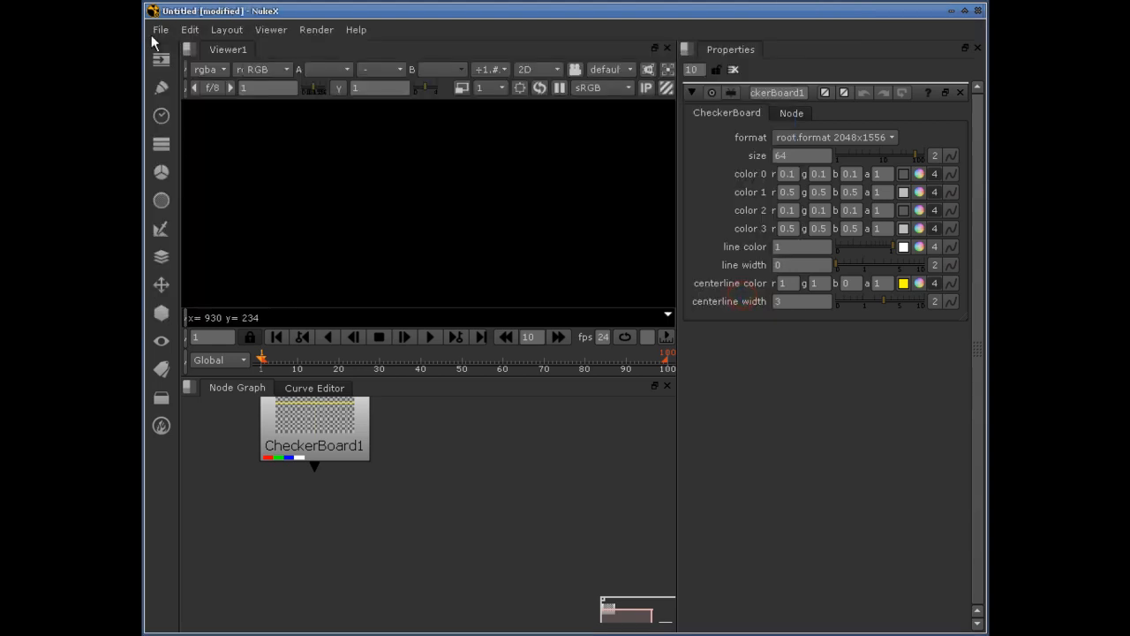
- Add a new Blur node connected below CheckerBoard1 and move it slightly further down
{"action": "left_click", "coordinate": [158, 32]}
{"action": "key", "text": "Escape"}
{"action": "left_click", "coordinate": [310, 500]}
{"action": "left_click", "coordinate": [320, 406]}
{"action": "key", "text": "b"}
{"action": "left_click_drag", "start_coordinate": [323, 504], "coordinate": [323, 540]}
- Export the selected Blur1 node as a script named aa.nk in the Desktop folder
{"action": "left_click", "coordinate": [161, 30]}
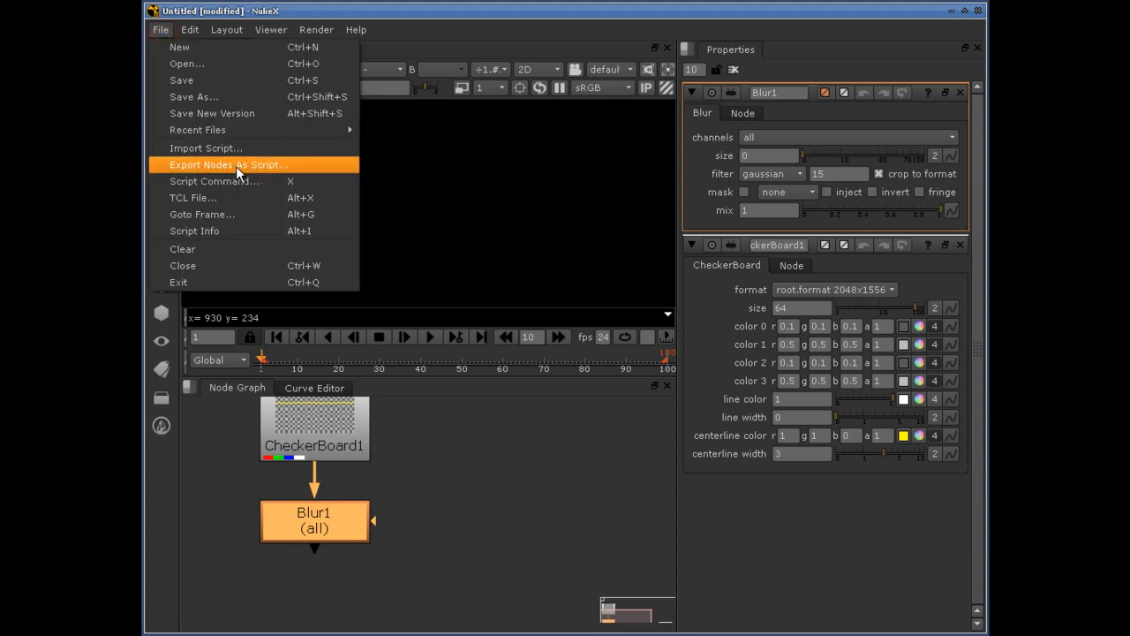
{"action": "left_click", "coordinate": [236, 166]}
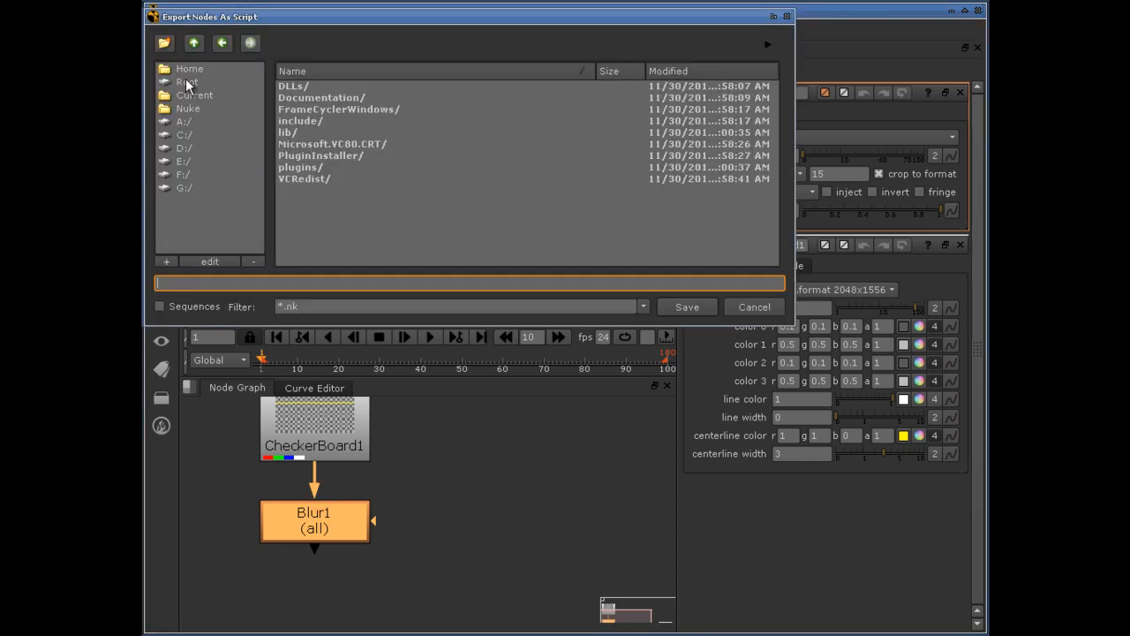
{"action": "left_click", "coordinate": [187, 82]}
{"action": "left_click", "coordinate": [187, 69]}
{"action": "double_click", "coordinate": [305, 109]}
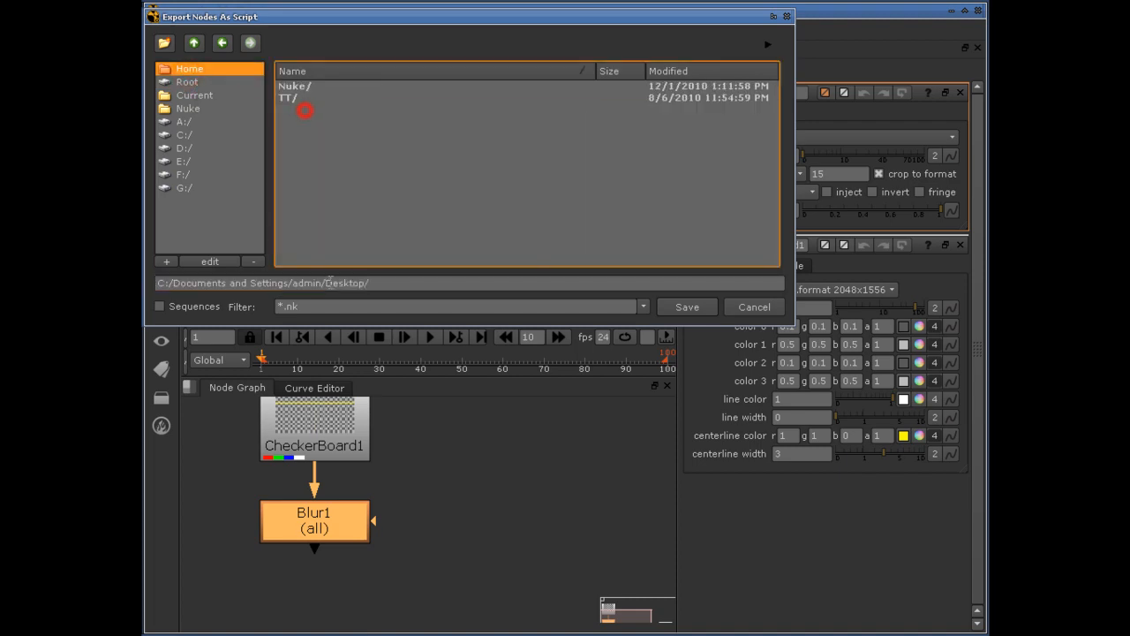
{"action": "left_click", "coordinate": [386, 283]}
{"action": "type", "text": "aa.nk"}
{"action": "left_click", "coordinate": [678, 309]}
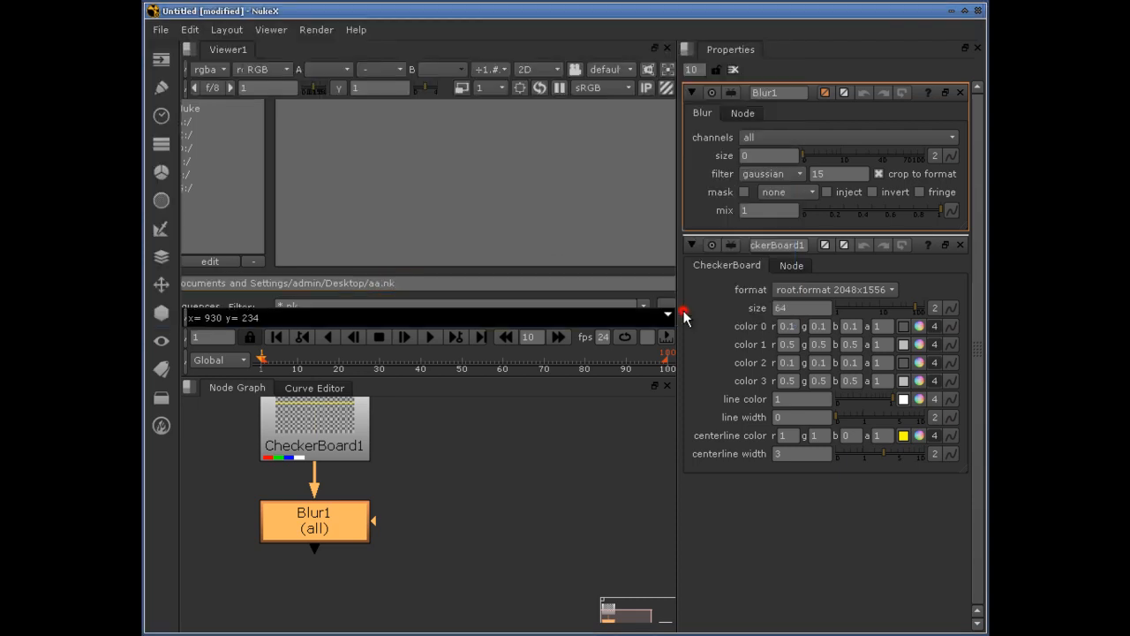
- Import the aa.nk script from the Desktop folder with nothing selected, and place the imported Blur node beside Blur1
{"action": "left_click", "coordinate": [323, 536]}
{"action": "left_click", "coordinate": [433, 510]}
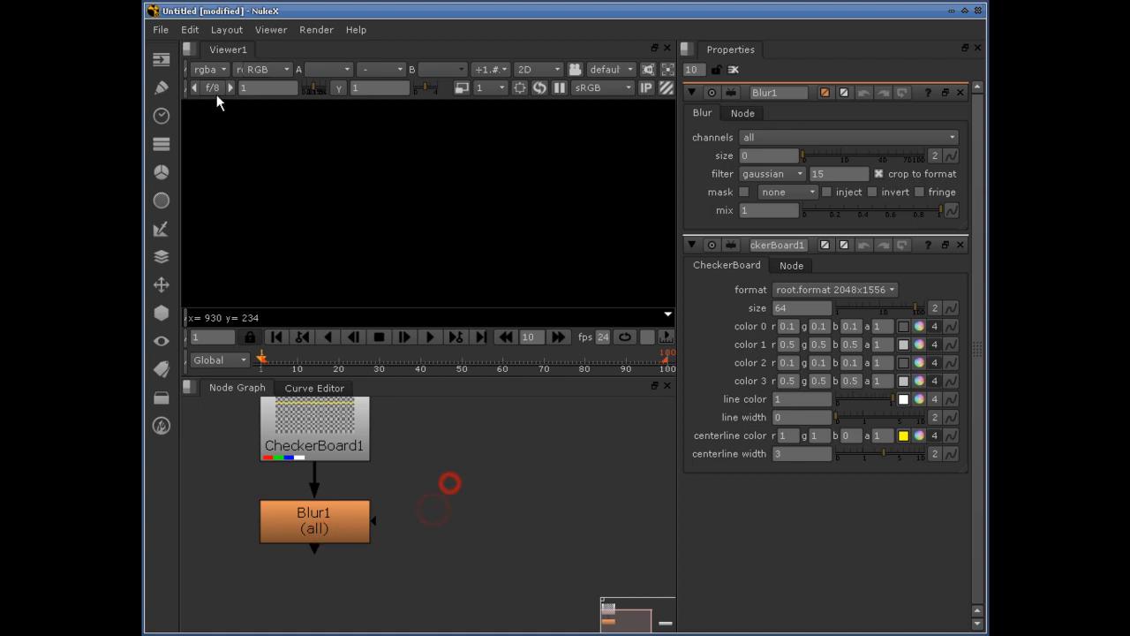
{"action": "left_click", "coordinate": [161, 30]}
{"action": "left_click", "coordinate": [207, 150]}
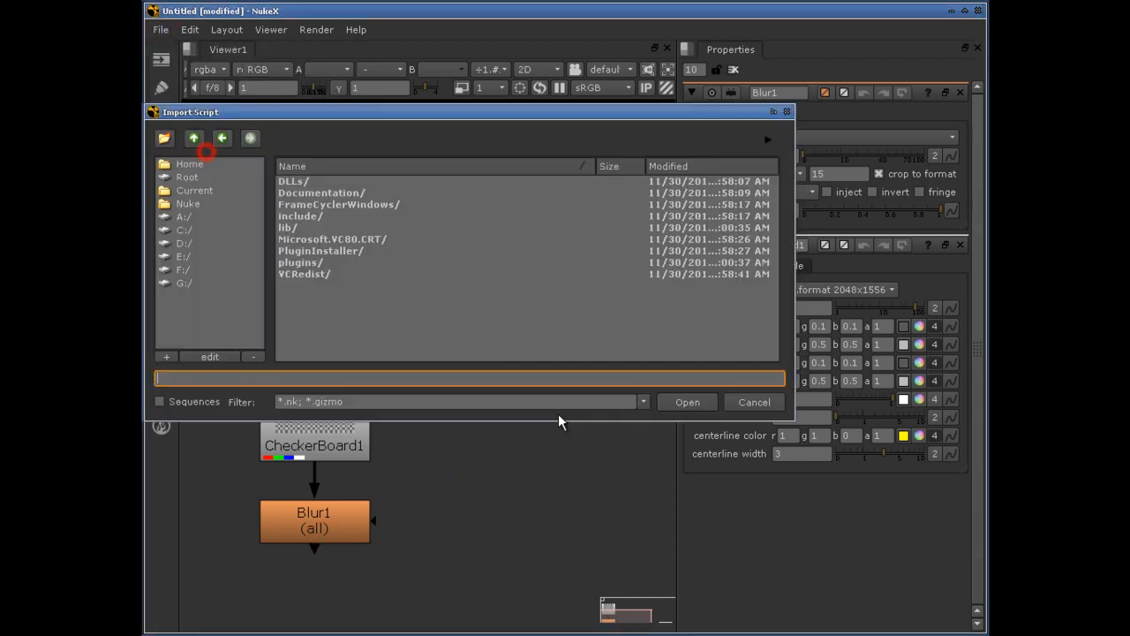
{"action": "left_click", "coordinate": [190, 165]}
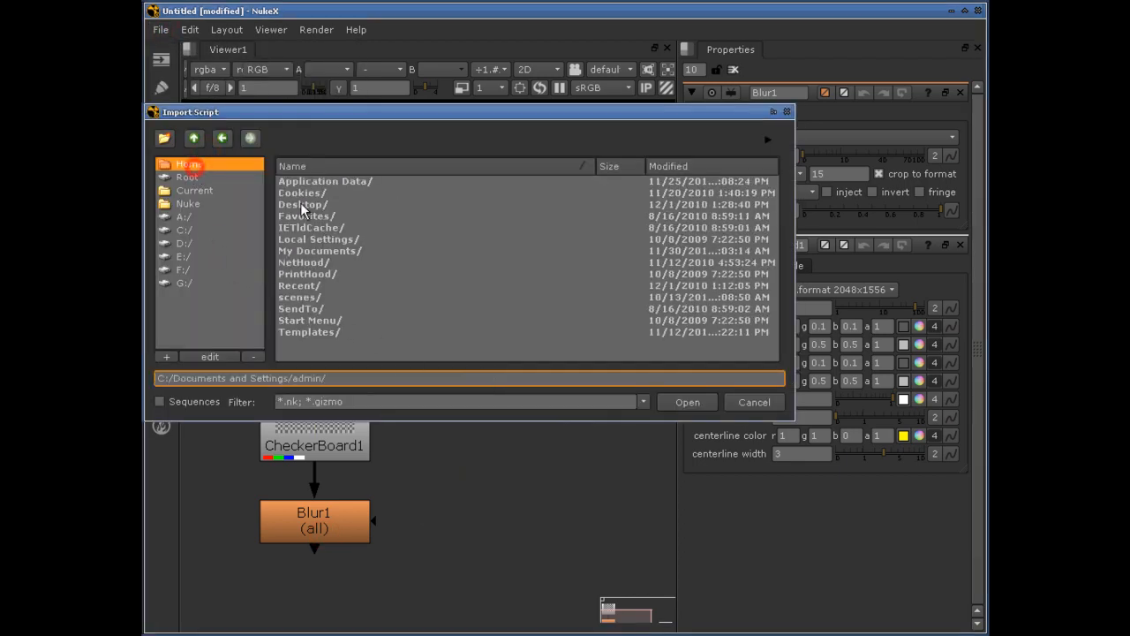
{"action": "double_click", "coordinate": [318, 206]}
{"action": "left_click", "coordinate": [291, 181]}
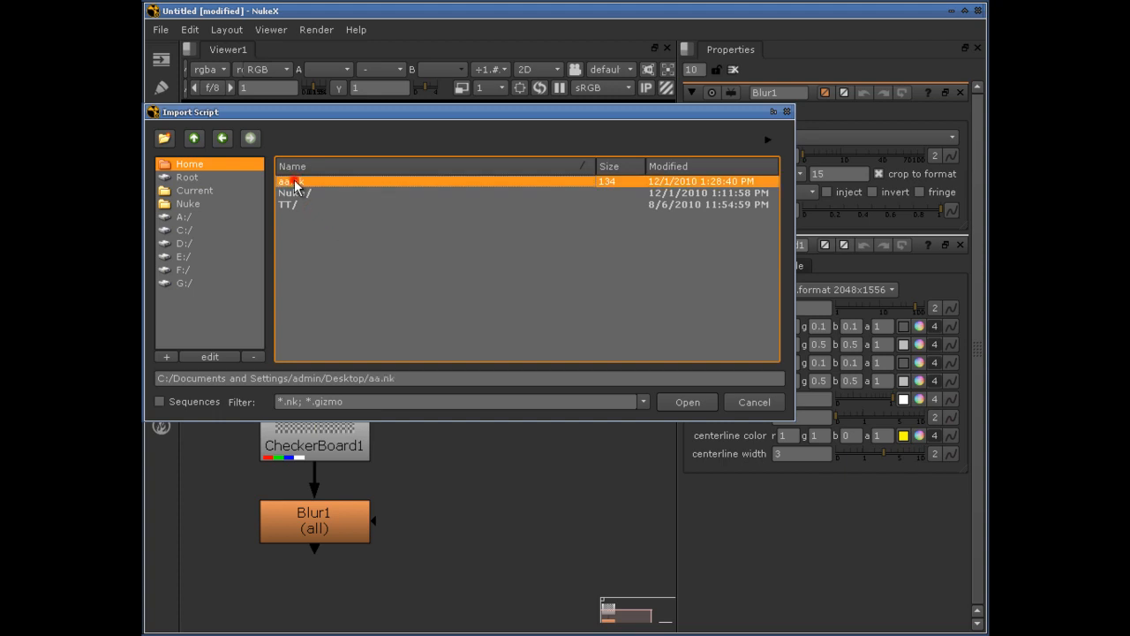
{"action": "left_click", "coordinate": [711, 400]}
{"action": "left_click_drag", "start_coordinate": [450, 488], "coordinate": [495, 526]}
{"action": "left_click_drag", "start_coordinate": [325, 522], "coordinate": [323, 531]}
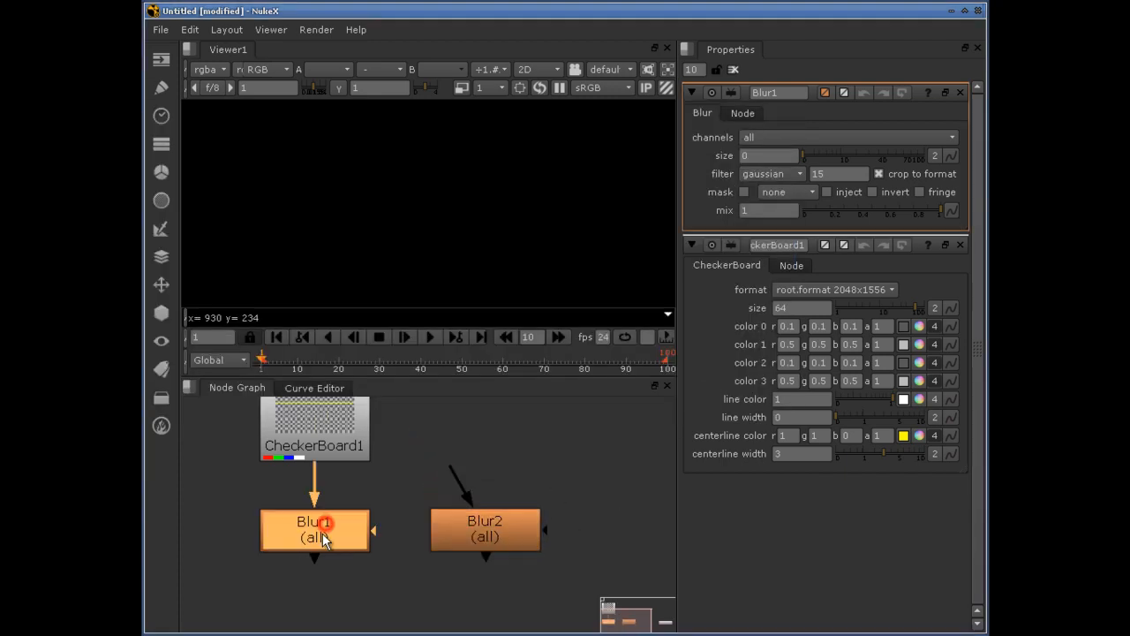
- Show the node information for Blur2, refresh it, examine its cache report and knob info, and close it
{"action": "left_click", "coordinate": [506, 530]}
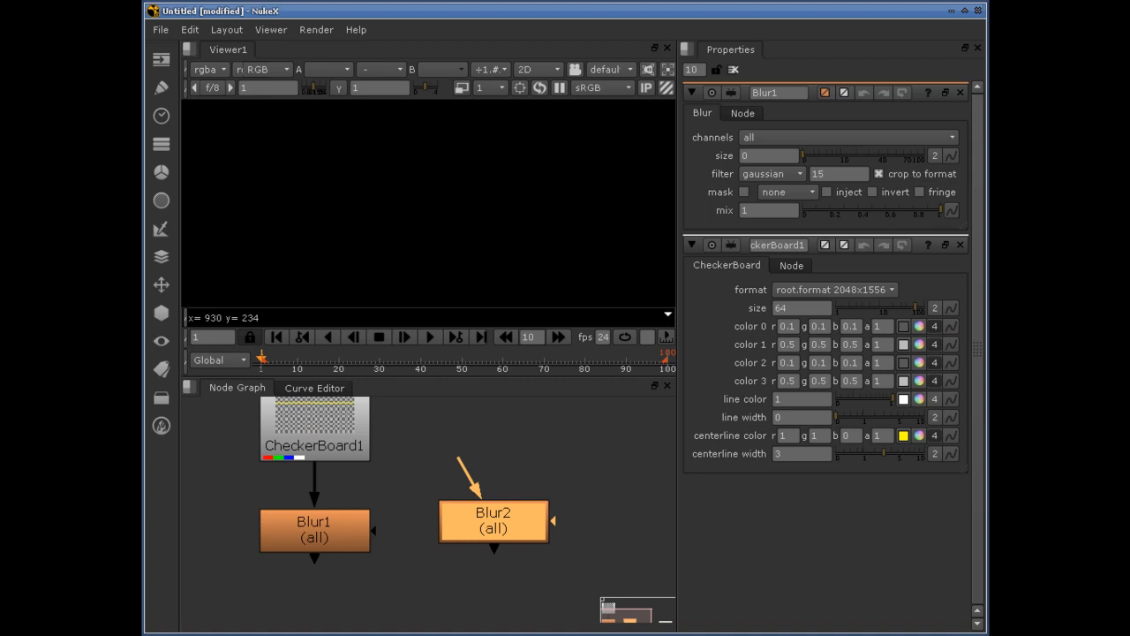
{"action": "key", "text": "i"}
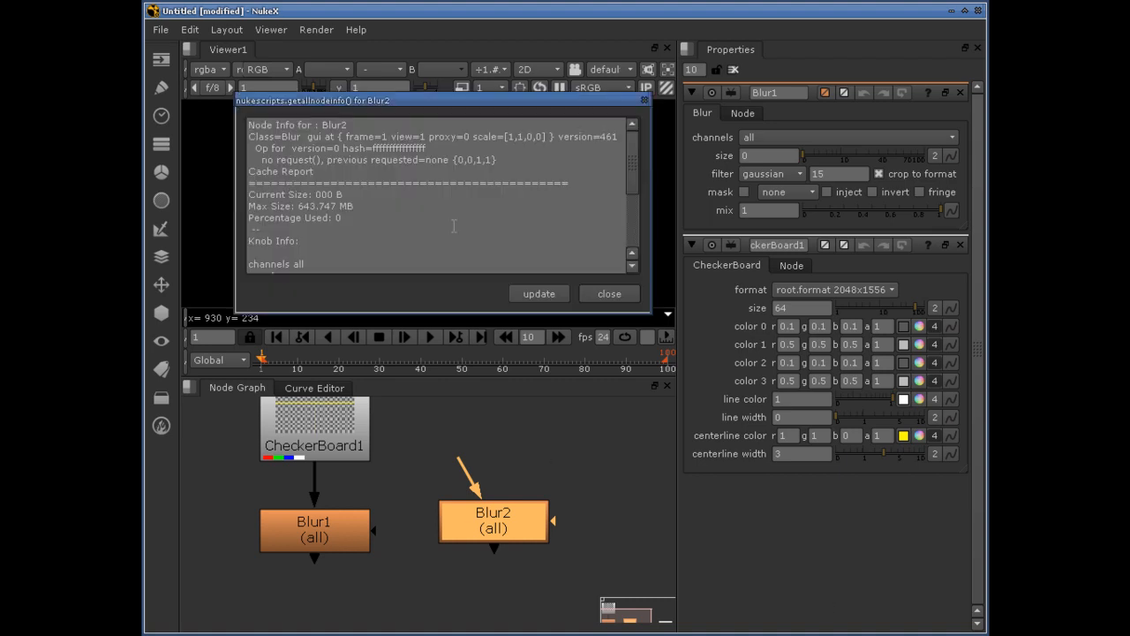
{"action": "left_click_drag", "start_coordinate": [390, 99], "coordinate": [395, 159]}
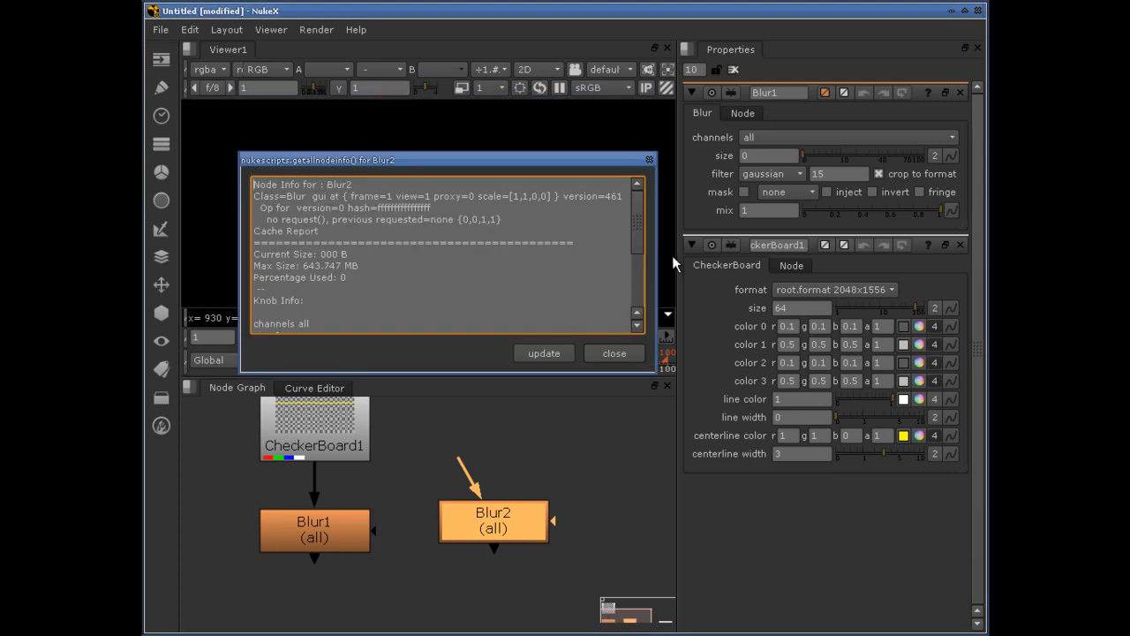
{"action": "mouse_move", "coordinate": [639, 206]}
{"action": "left_mouse_down"}
{"action": "mouse_move", "coordinate": [636, 283]}
{"action": "mouse_move", "coordinate": [636, 206]}
{"action": "left_mouse_up"}
{"action": "left_click", "coordinate": [543, 353]}
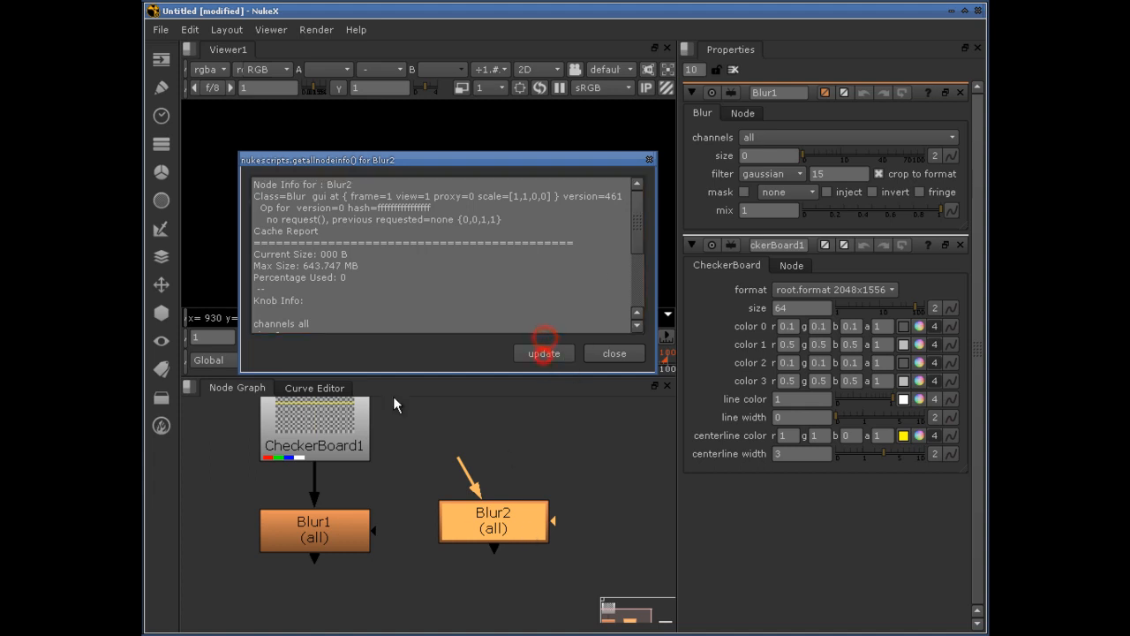
{"action": "mouse_move", "coordinate": [632, 209]}
{"action": "left_mouse_down"}
{"action": "mouse_move", "coordinate": [634, 263]}
{"action": "mouse_move", "coordinate": [629, 203]}
{"action": "left_mouse_up"}
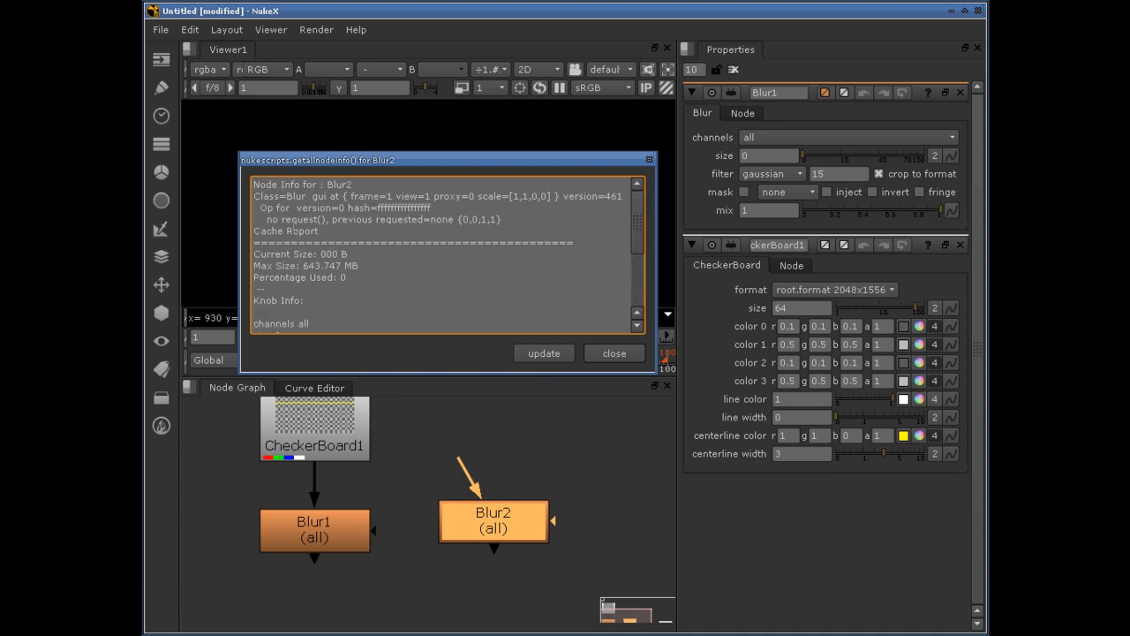
{"action": "left_click", "coordinate": [609, 353]}
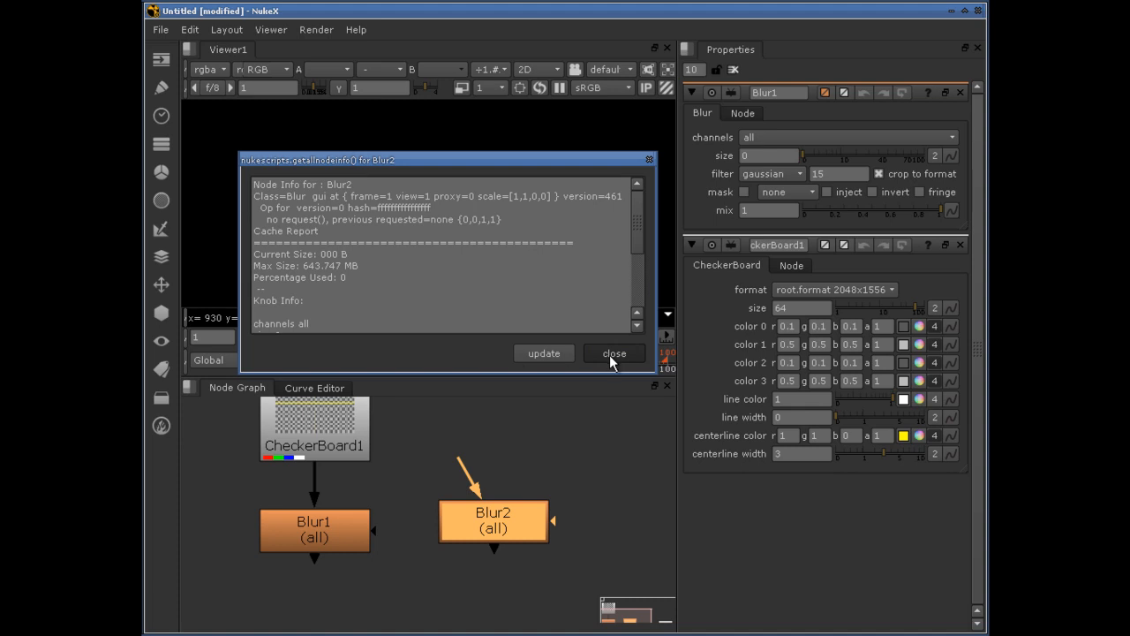
{"action": "left_click", "coordinate": [612, 356]}
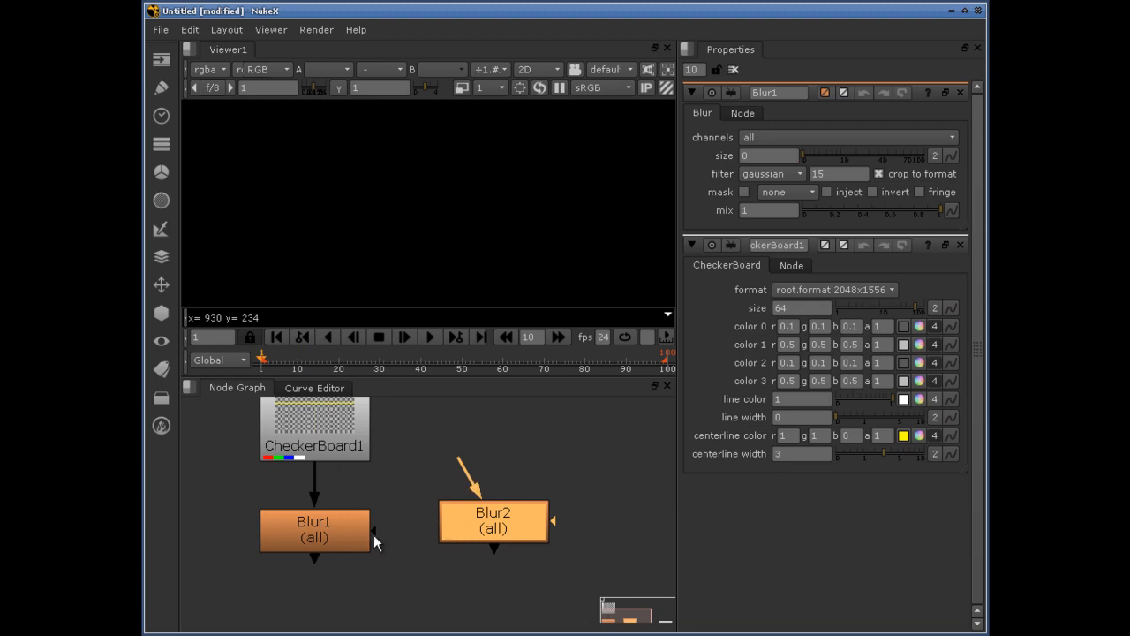
- Move Blur1 and CheckerBoard1 further down in the node graph, keeping CheckerBoard1 directly above Blur1
{"action": "left_click_drag", "start_coordinate": [334, 525], "coordinate": [333, 543]}
{"action": "left_click", "coordinate": [340, 448]}
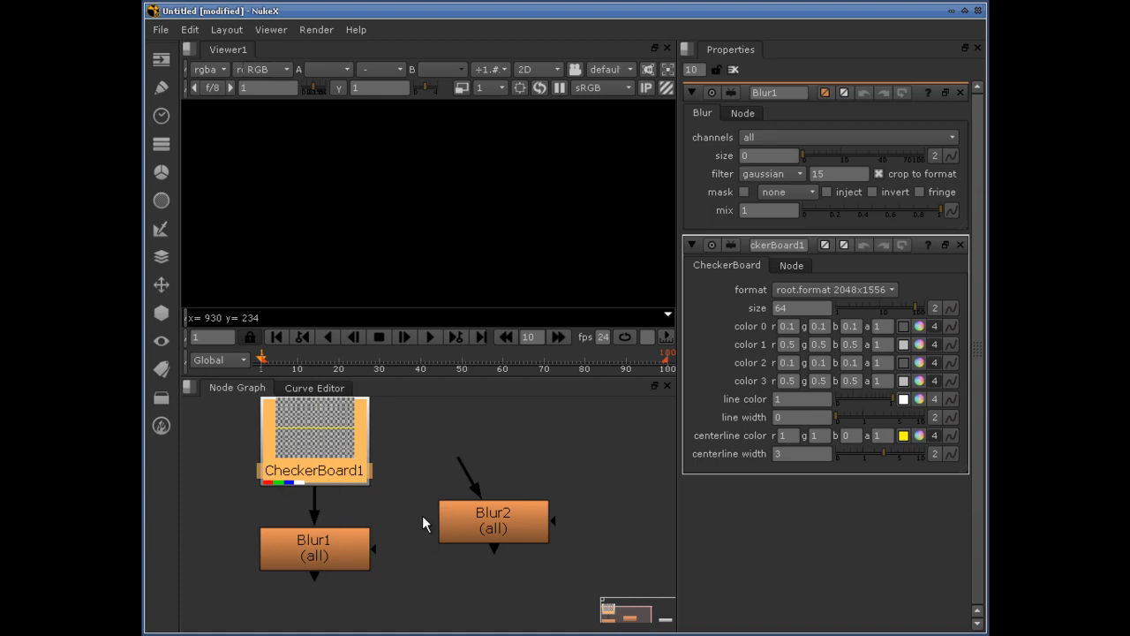
{"action": "left_click_drag", "start_coordinate": [335, 536], "coordinate": [337, 554]}
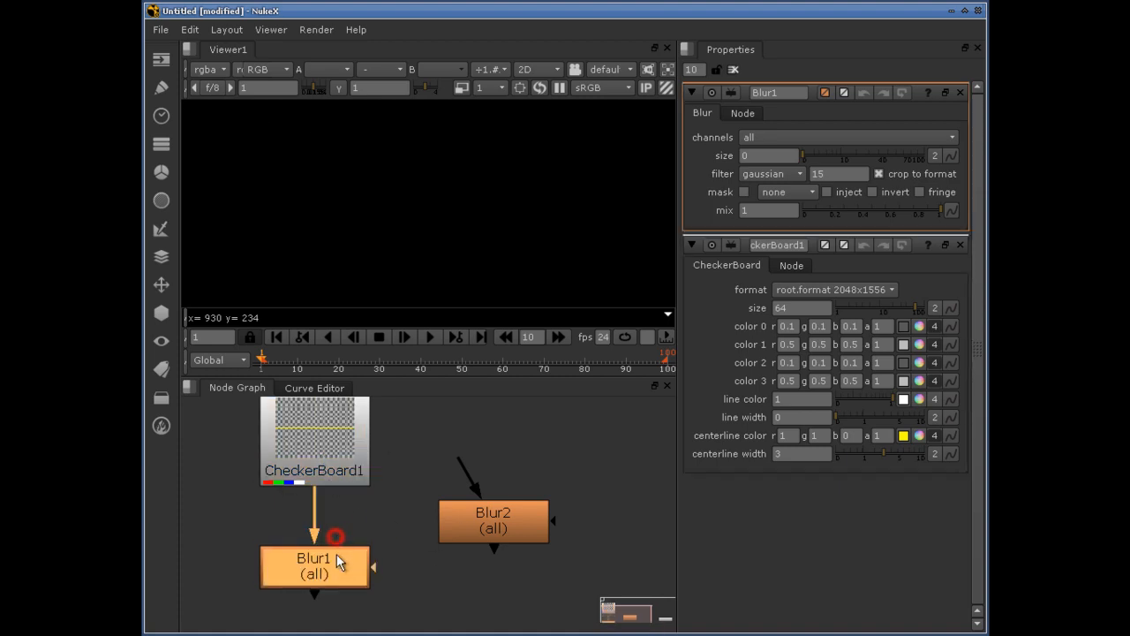
{"action": "left_click_drag", "start_coordinate": [331, 434], "coordinate": [331, 445]}
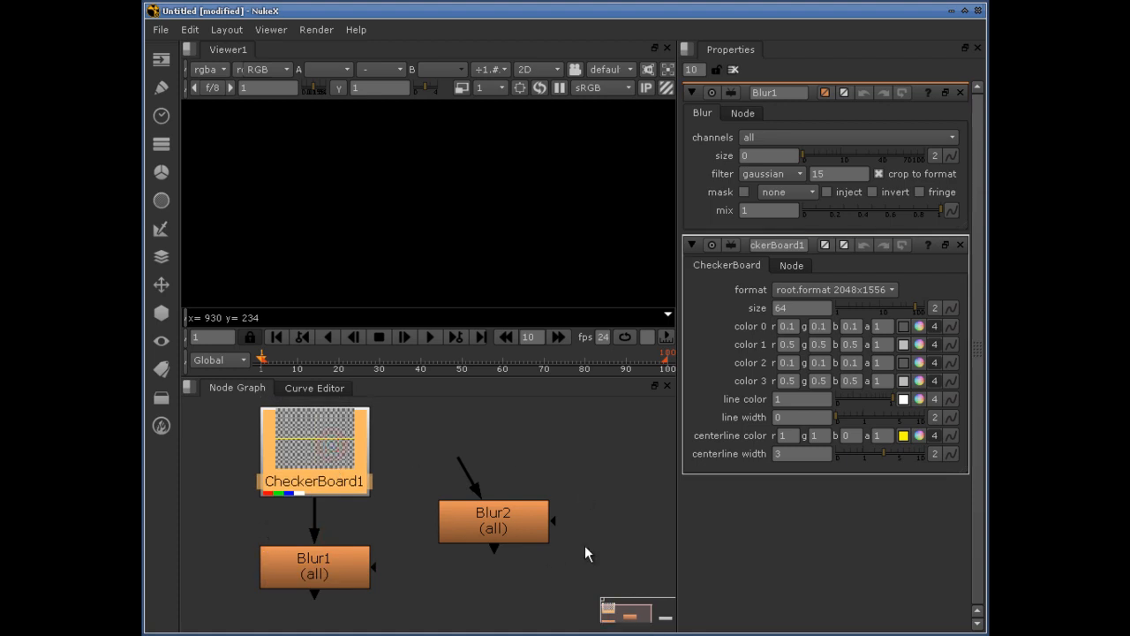